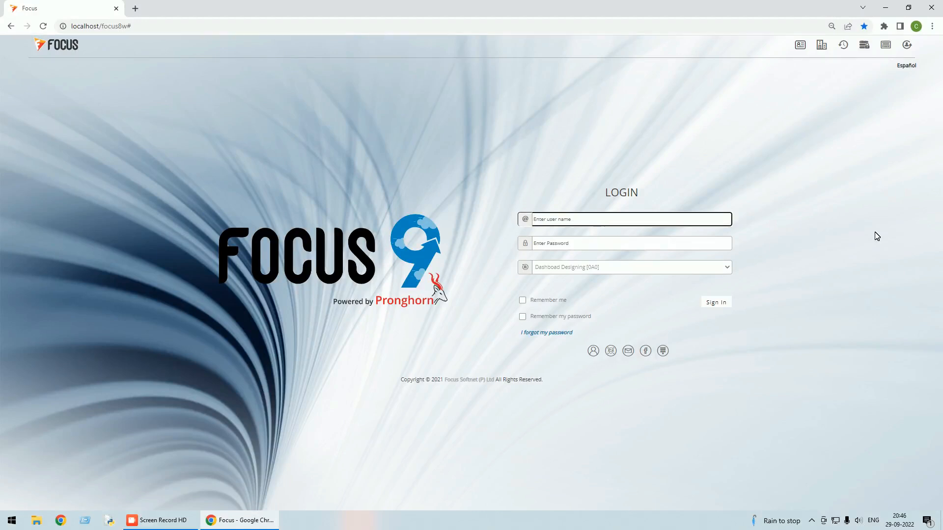
Sign in to Focus 9 as the super user and highlight the Dashboard heading text.
type("su")
key("Tab")
type("s")
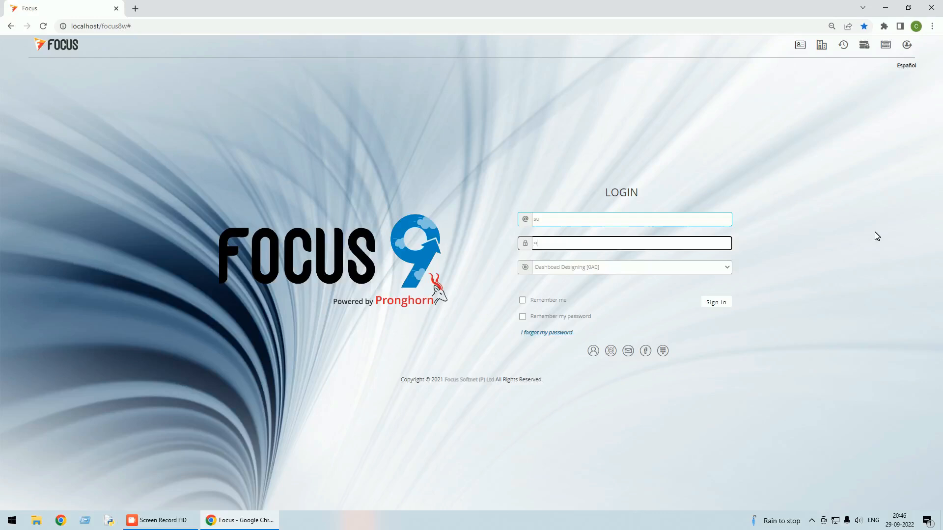
type("u")
left_click(716, 303)
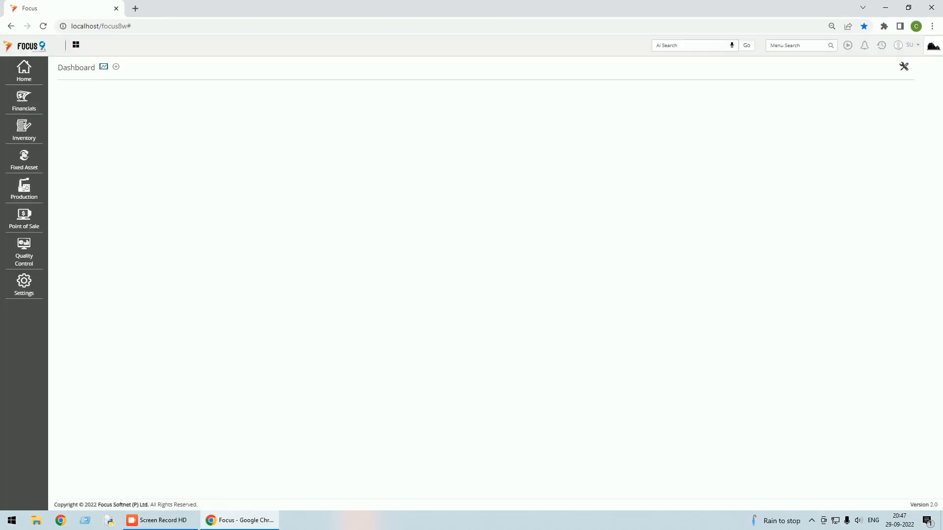
left_click_drag(59, 67, 103, 69)
Create a dashboard named 'Management', share it with Admin and another user, save, and close the form.
left_click(118, 69)
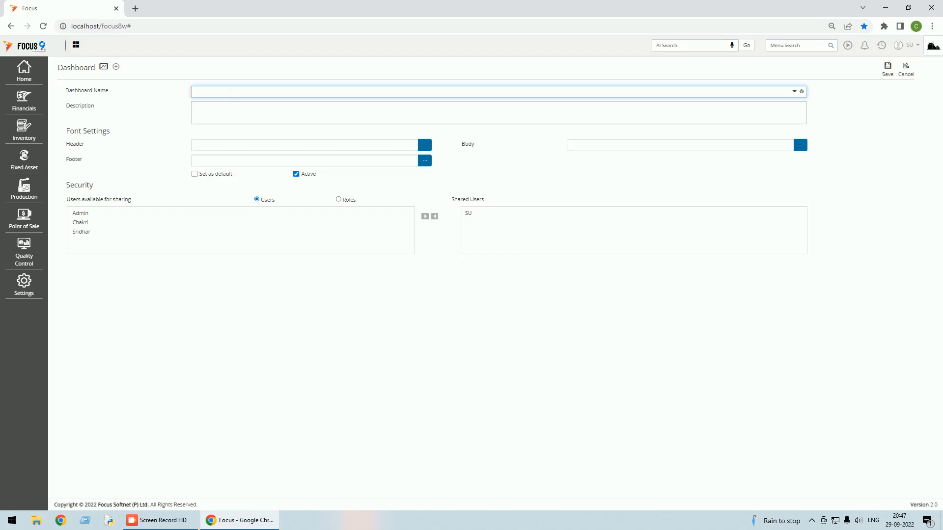
type("M")
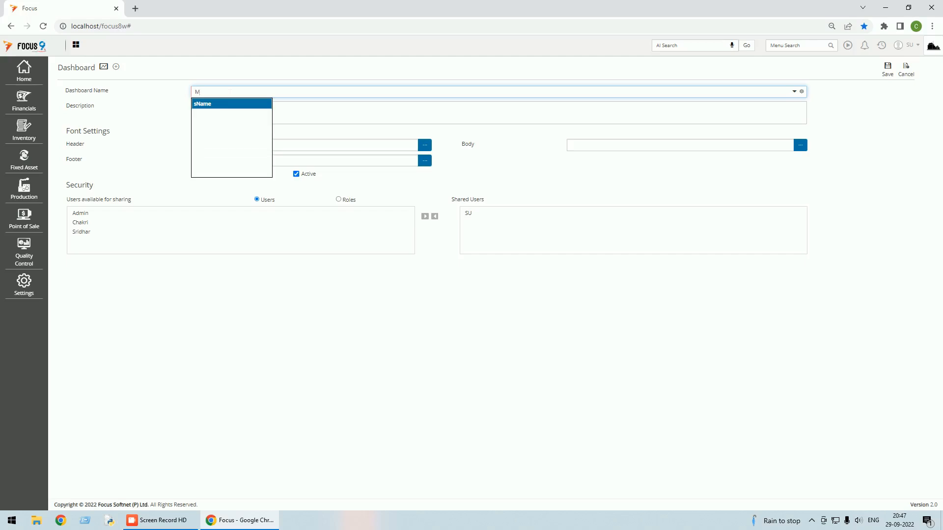
type("anagement")
key("Tab")
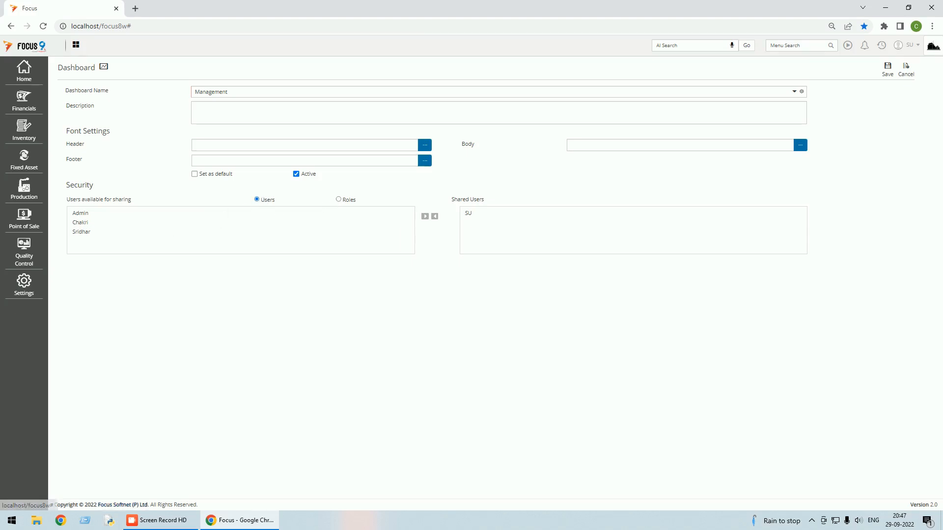
left_click(426, 217)
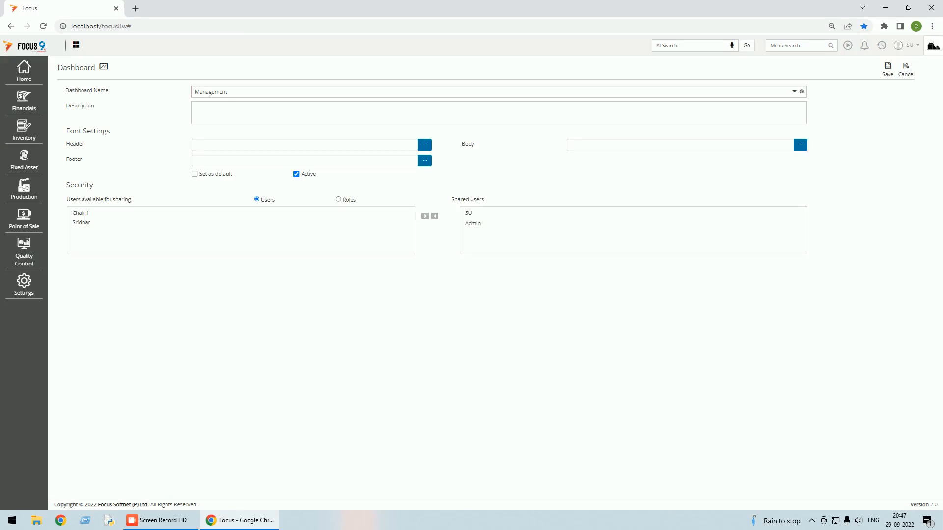
left_click(97, 212)
left_click(425, 216)
left_click(889, 74)
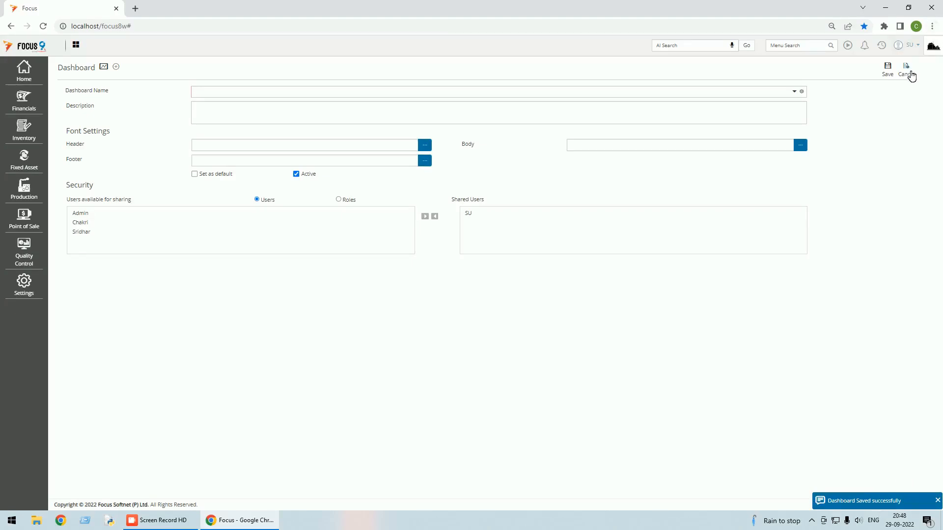
left_click(907, 71)
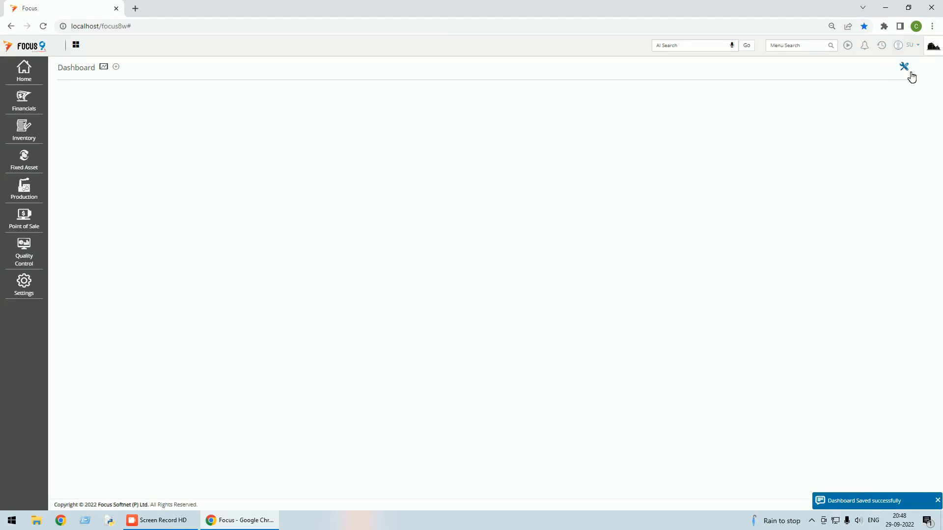
Save a new dashboard named 'Sales Dashborad' and check it in the dashboard name list.
left_click(118, 68)
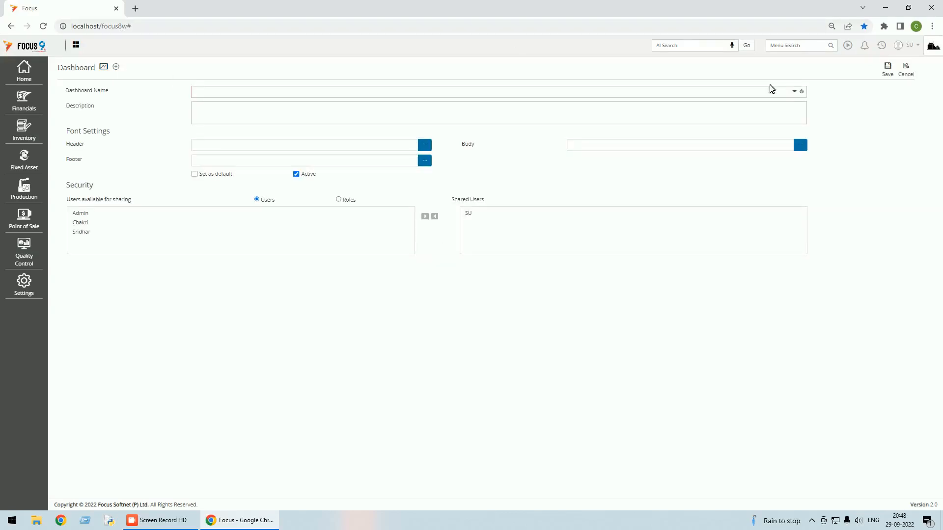
left_click(793, 91)
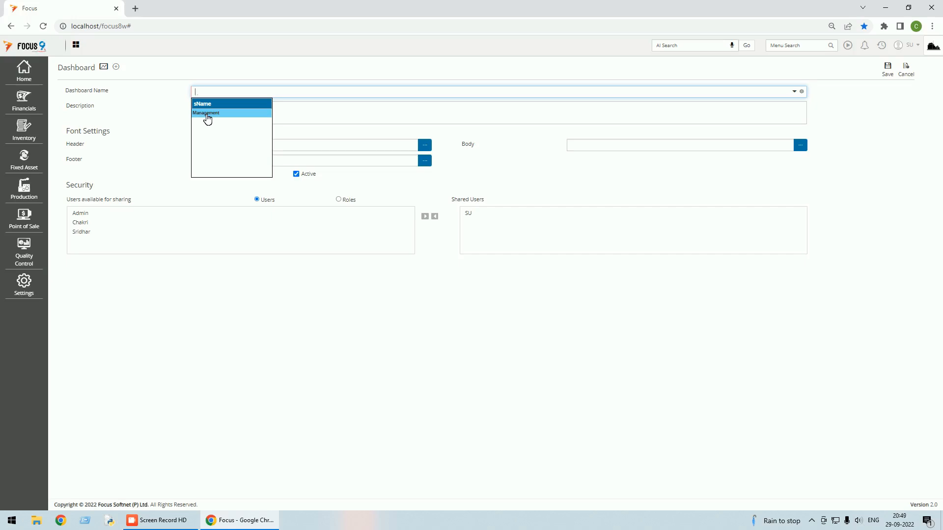
type("ales ")
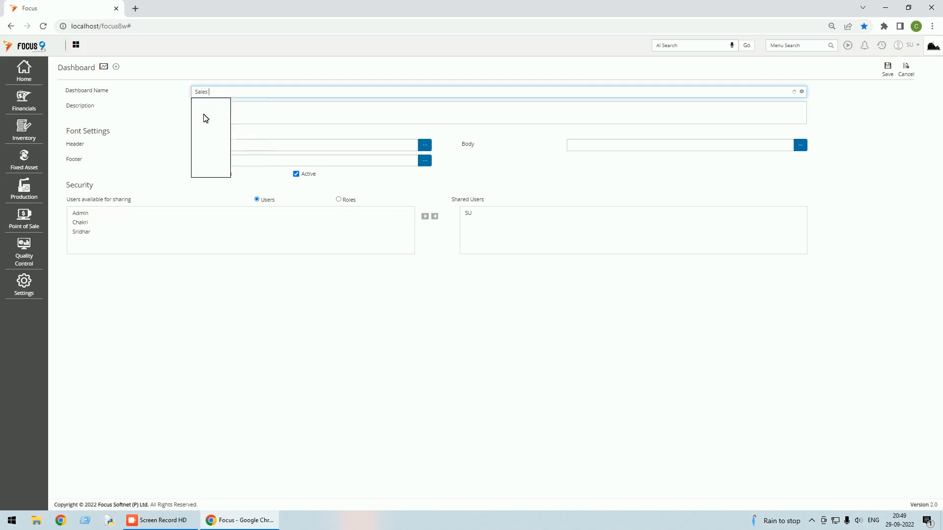
type("Dashborad")
key("Tab")
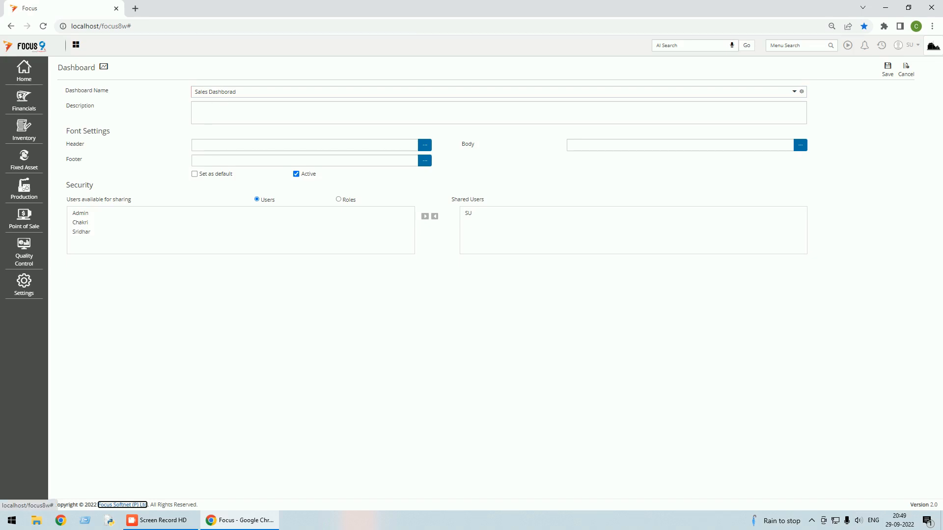
left_click(887, 68)
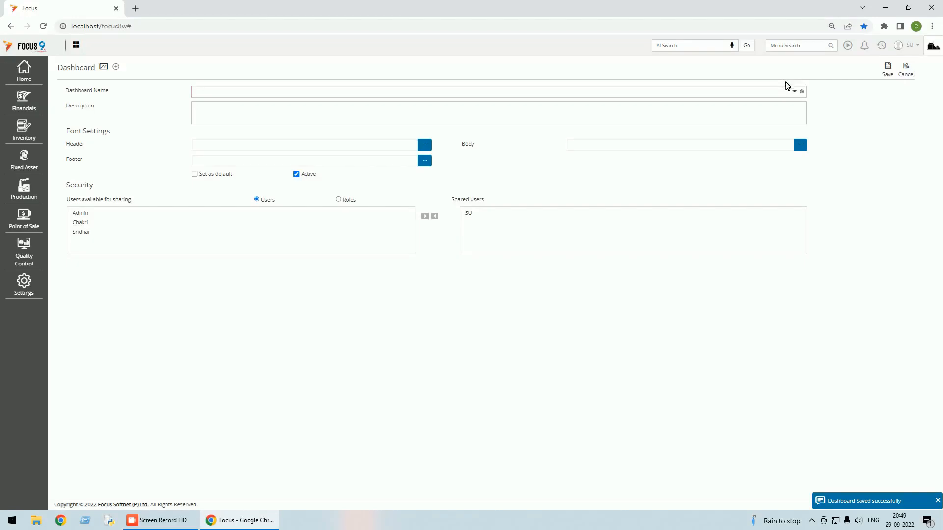
left_click(794, 92)
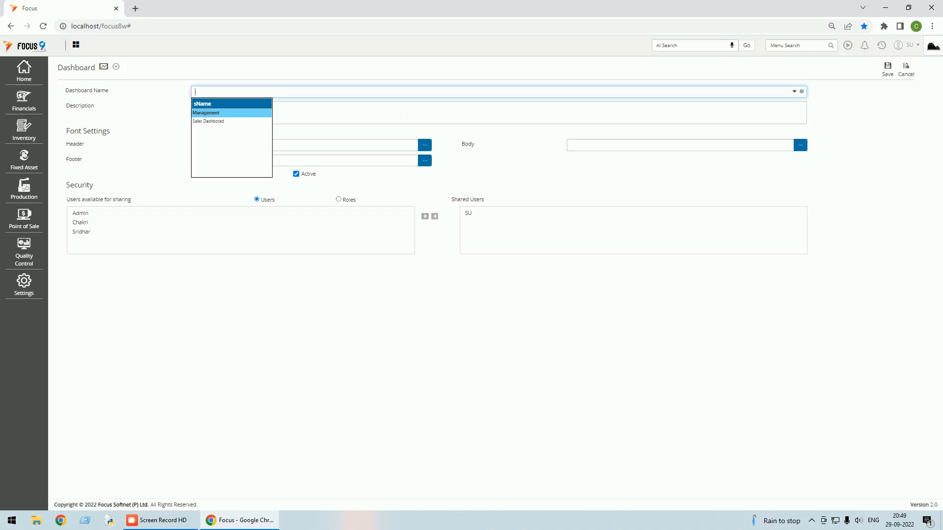
Save a new dashboard named 'Accounts Dashboard'.
type("Acc")
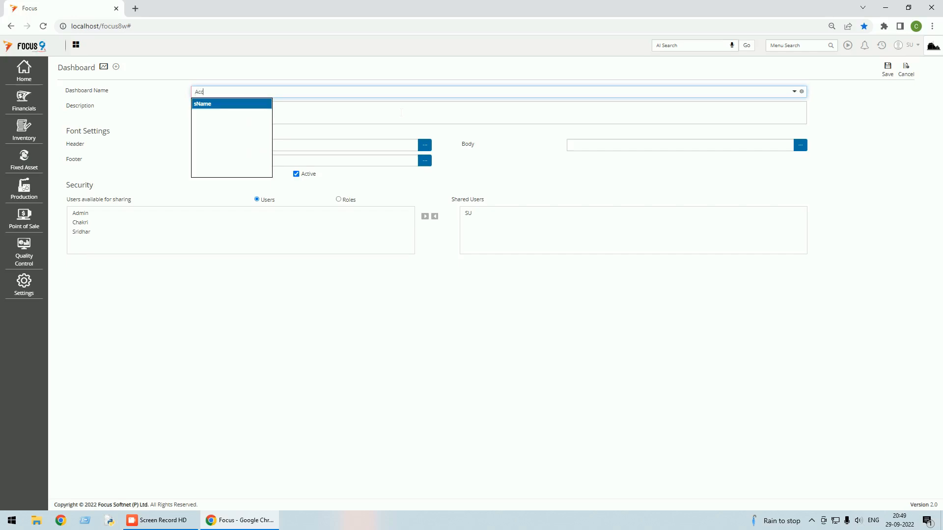
type("ounts Dashboard")
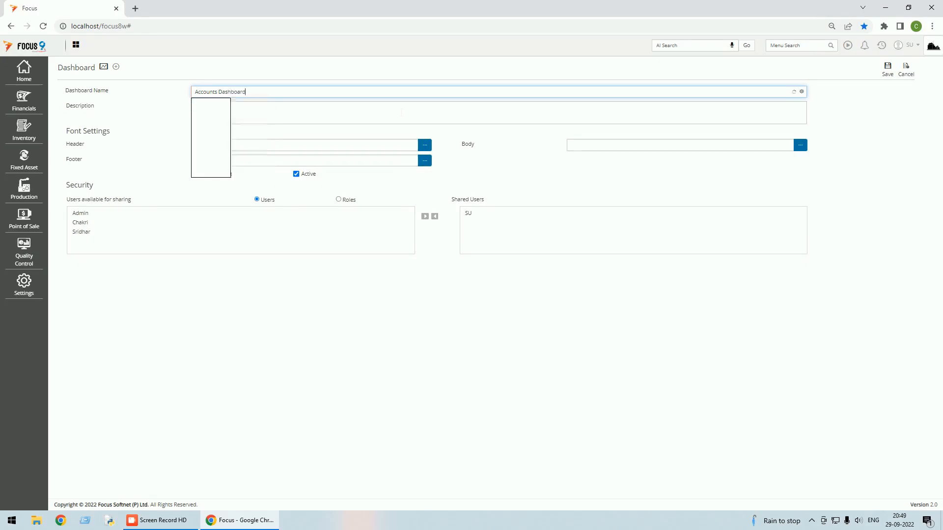
key("Tab")
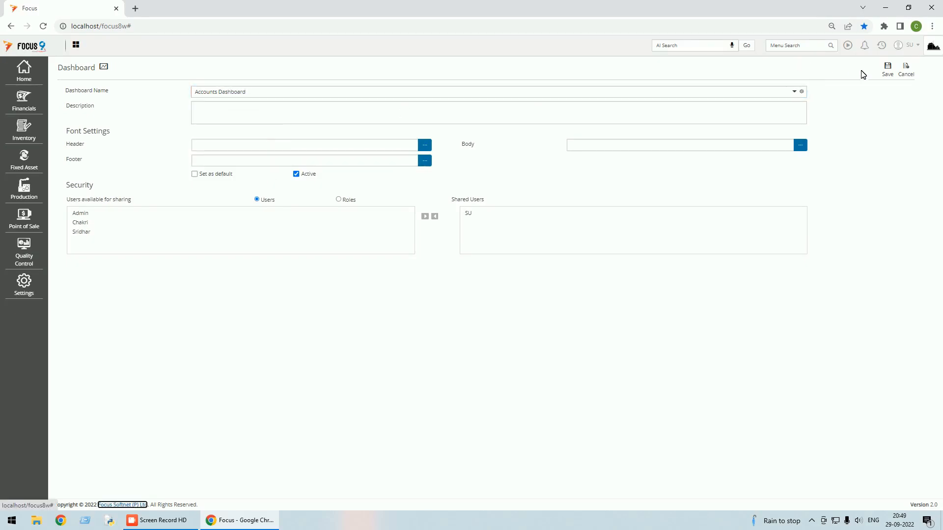
left_click(887, 69)
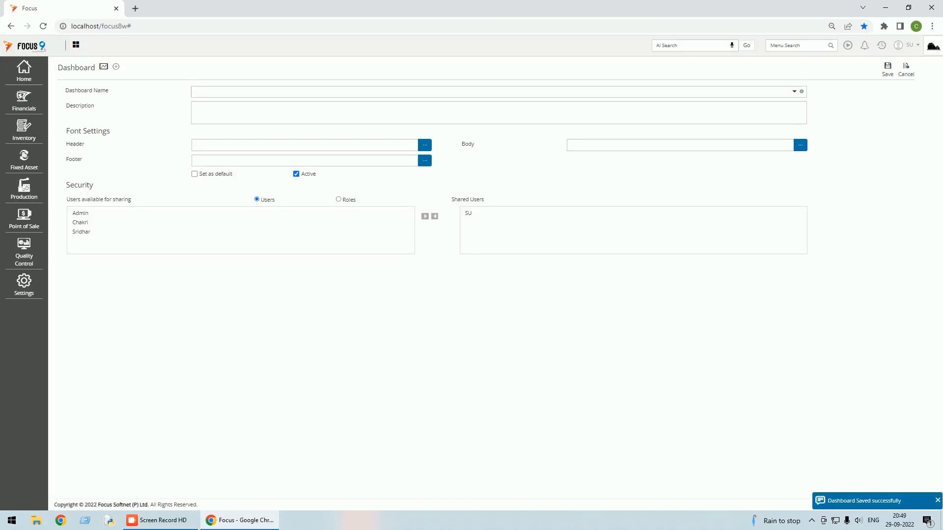
Reopen Accounts Dashboard from the Dashboard Name list and save it again.
left_click(795, 91)
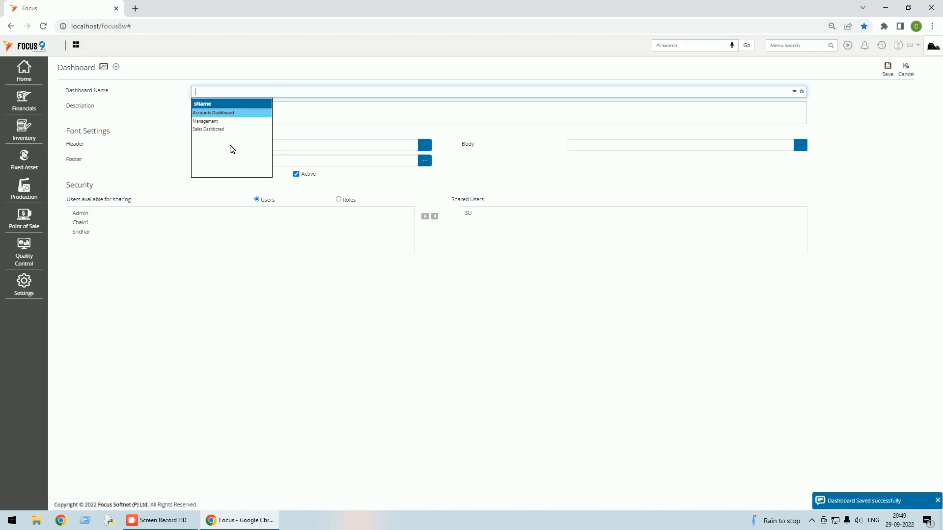
left_click(229, 114)
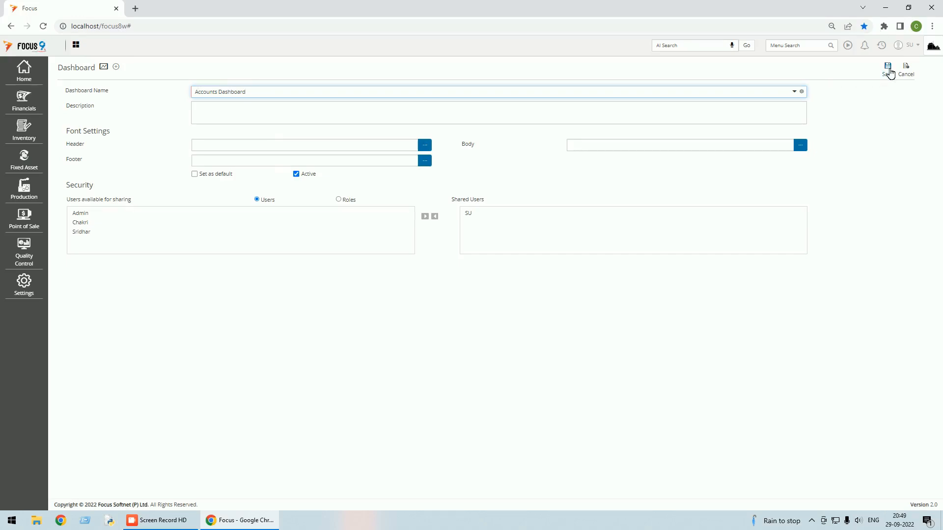
left_click(889, 72)
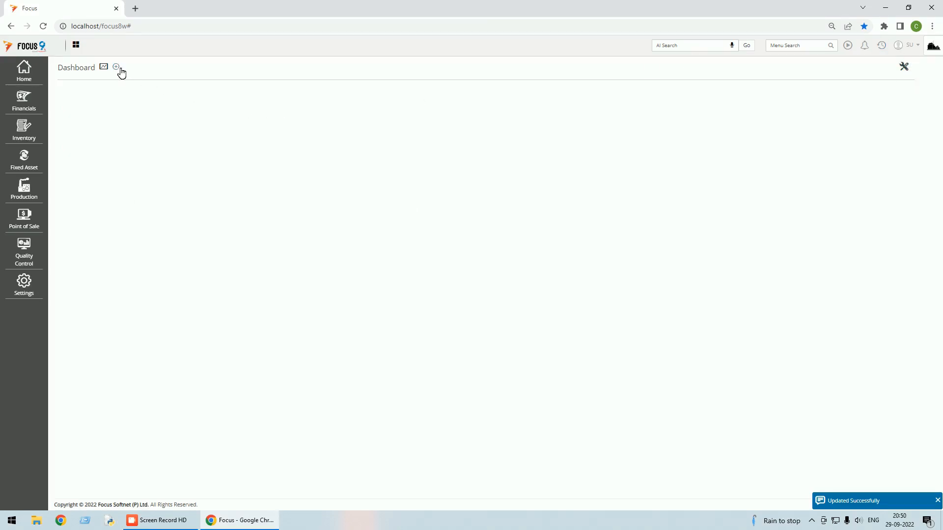
Switch through the Management, Sales Dashborad and Accounts Dashboard dashboards in turn.
left_click(105, 69)
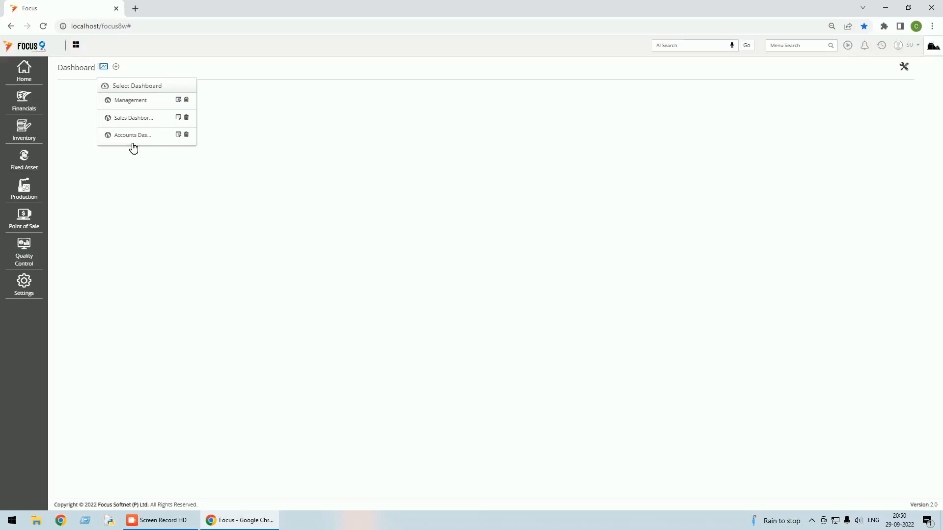
left_click(131, 101)
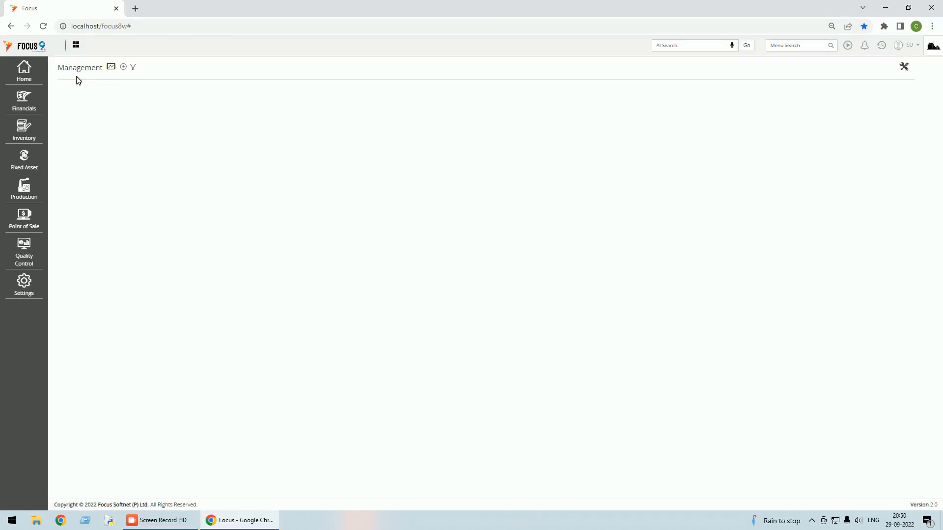
left_click(116, 70)
left_click(139, 117)
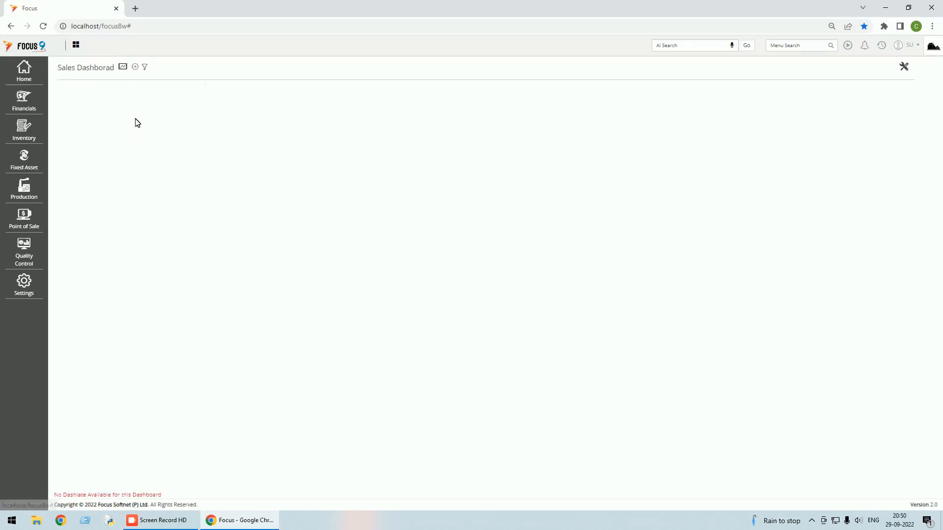
left_click(123, 67)
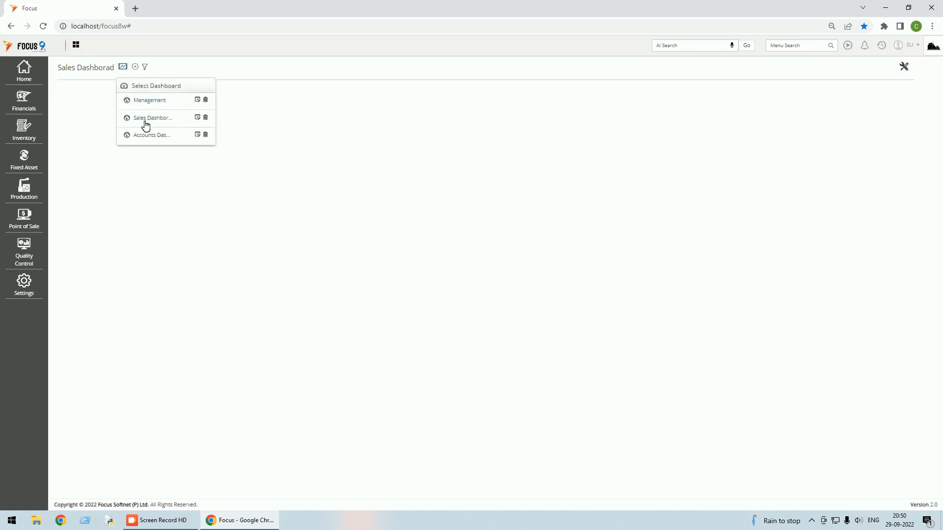
left_click(148, 138)
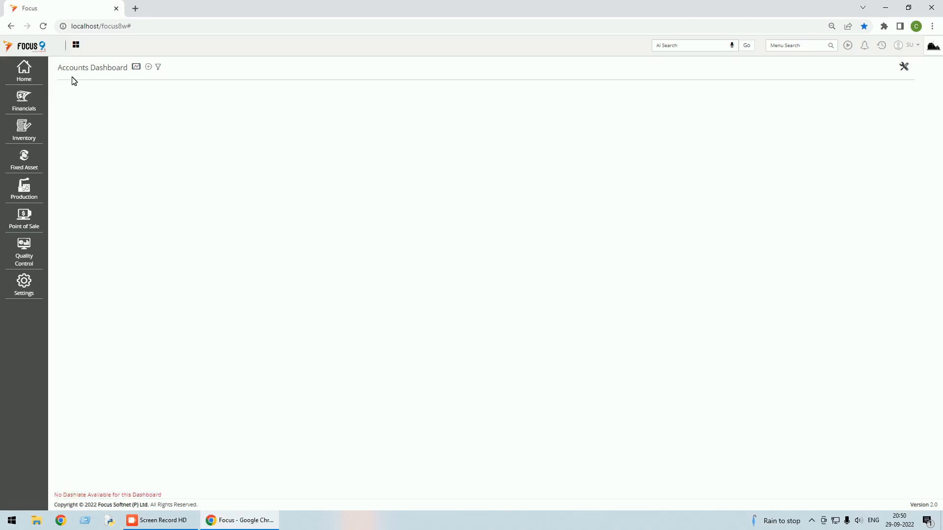
Return to the Management dashboard and enter customization mode to add dashlets.
left_click(139, 69)
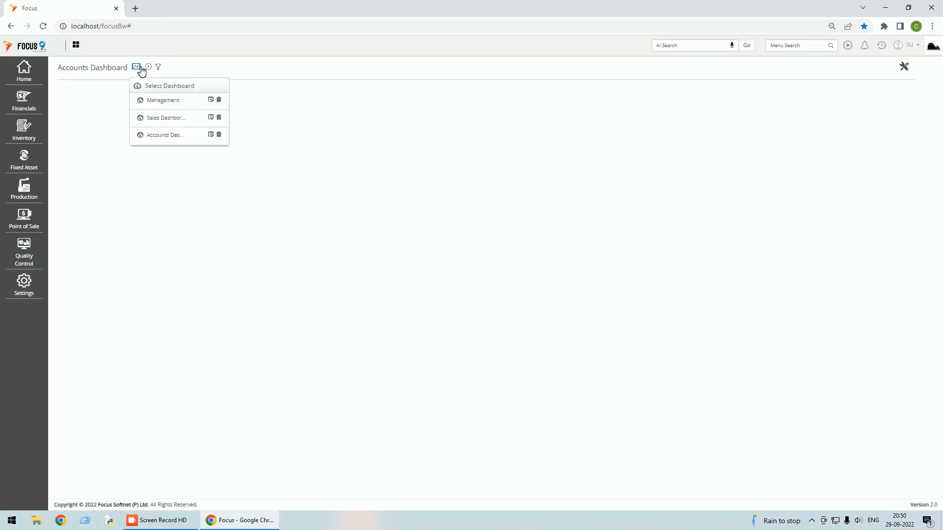
left_click(162, 101)
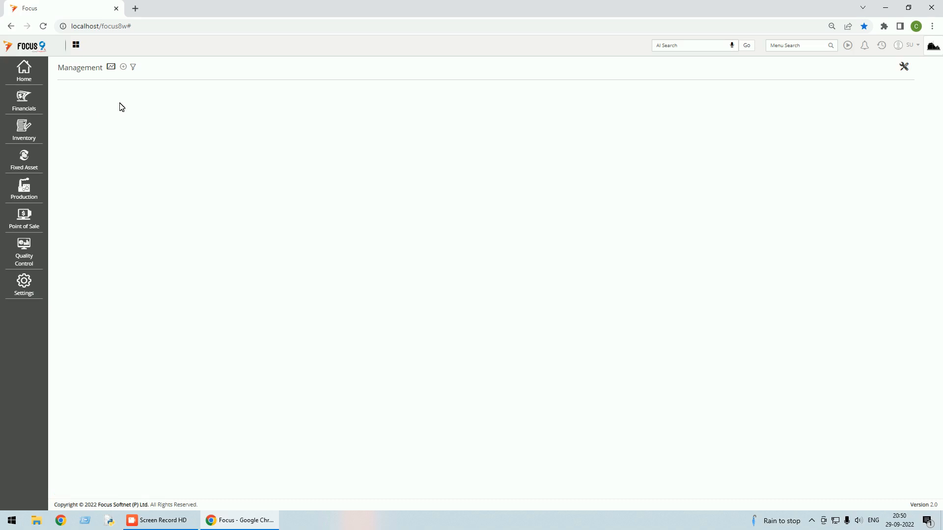
left_click(904, 66)
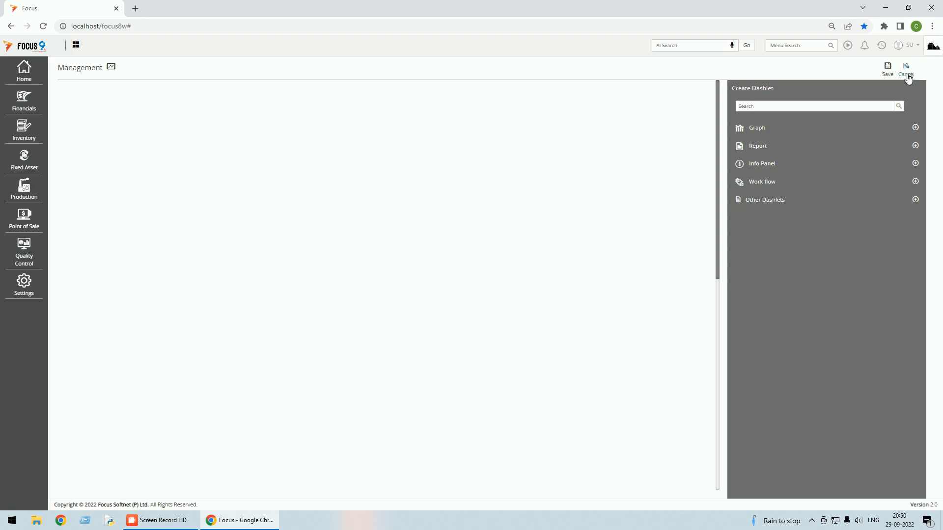
Place Top 5 Customers, Top 5 Vendors and Top 5 Products graph dashlets on Management and save.
left_click(916, 128)
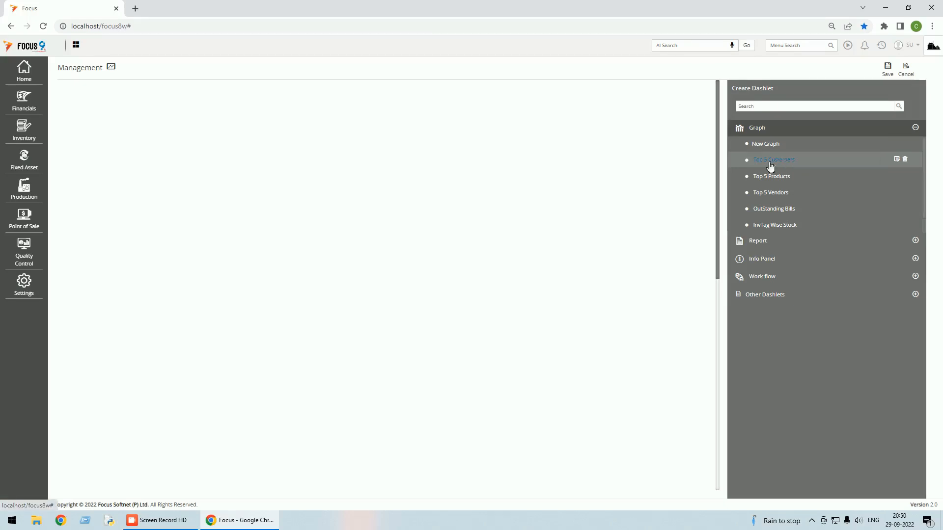
left_click_drag(770, 165, 179, 152)
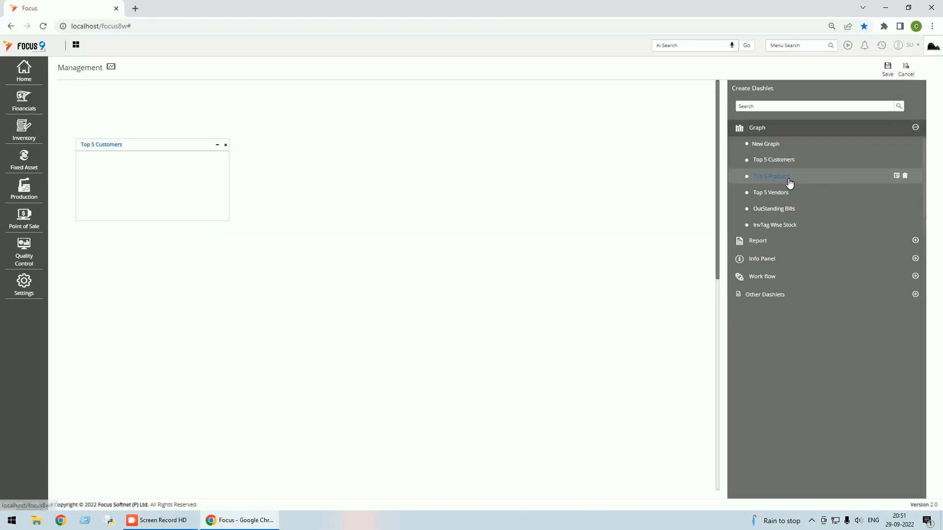
left_click_drag(788, 192, 134, 259)
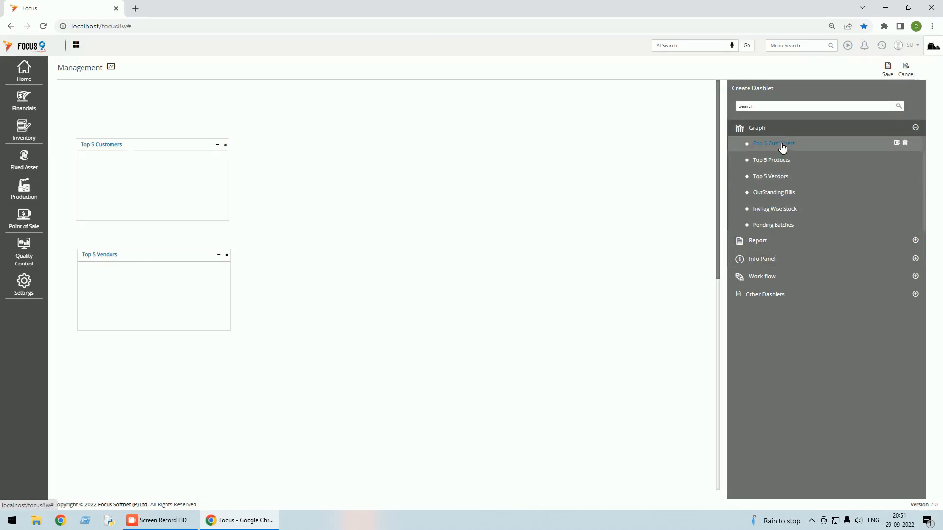
left_click_drag(787, 150, 328, 145)
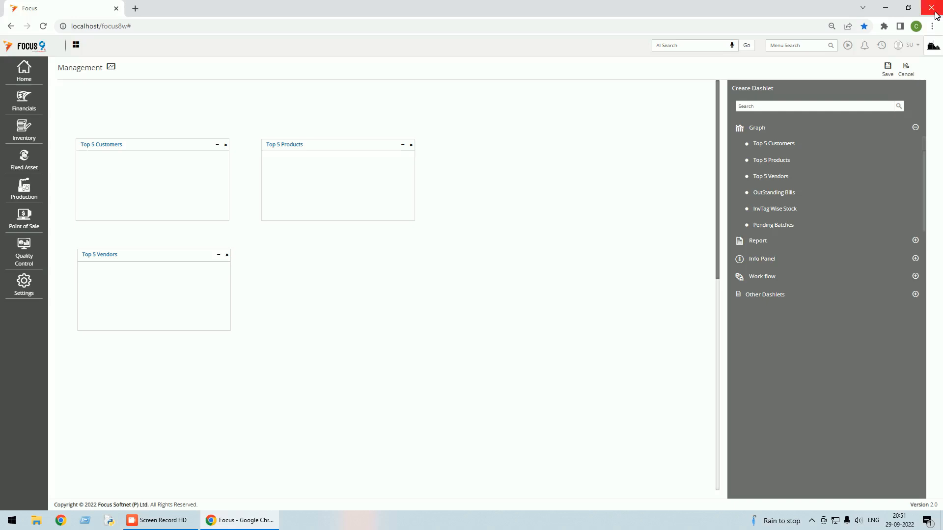
left_click(888, 73)
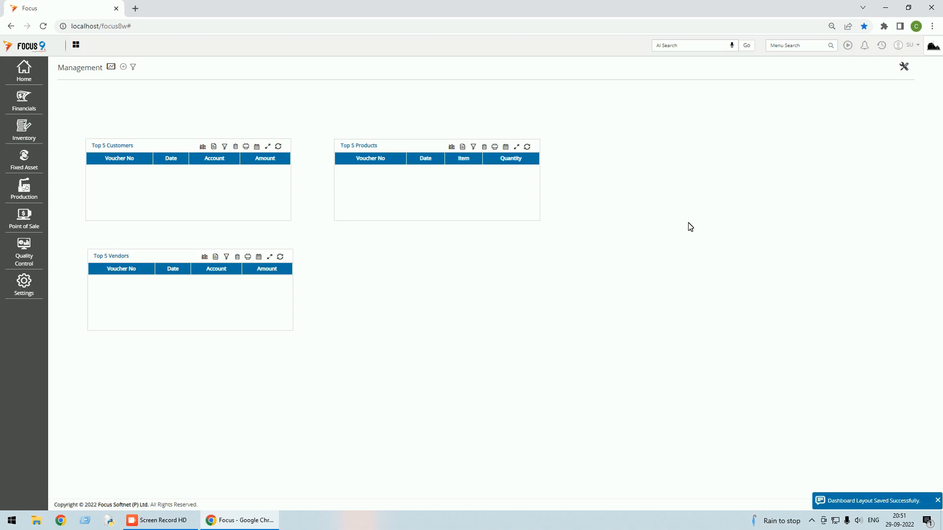
left_click(916, 45)
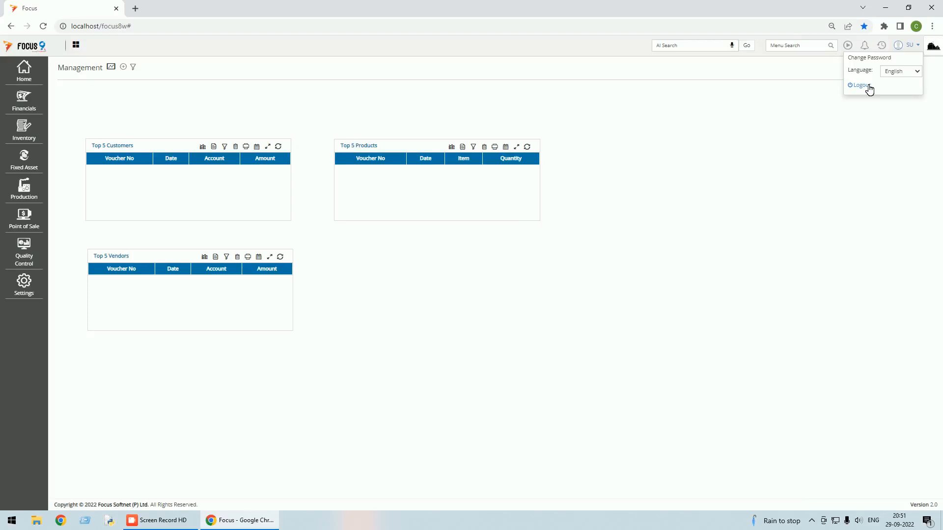
left_click(868, 86)
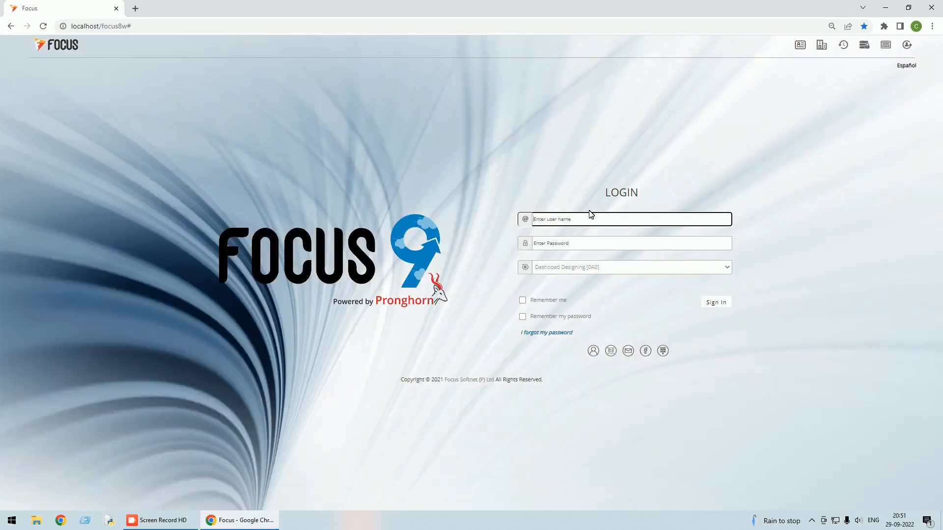
type("Admin")
key("Tab")
type("*")
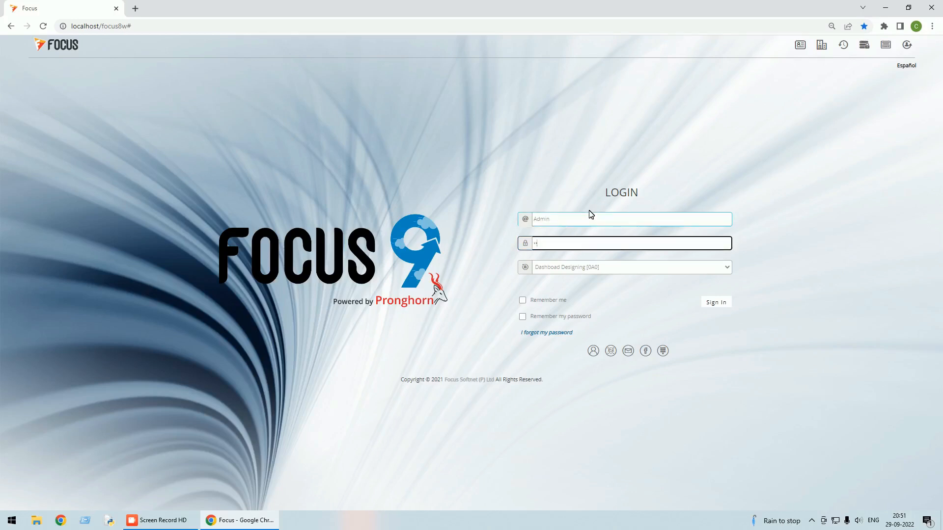
key("Return")
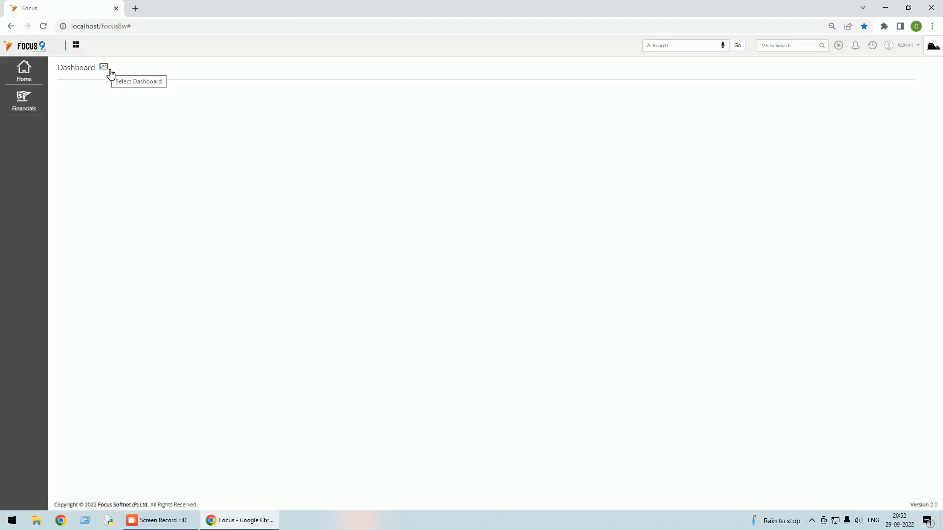
left_click(917, 46)
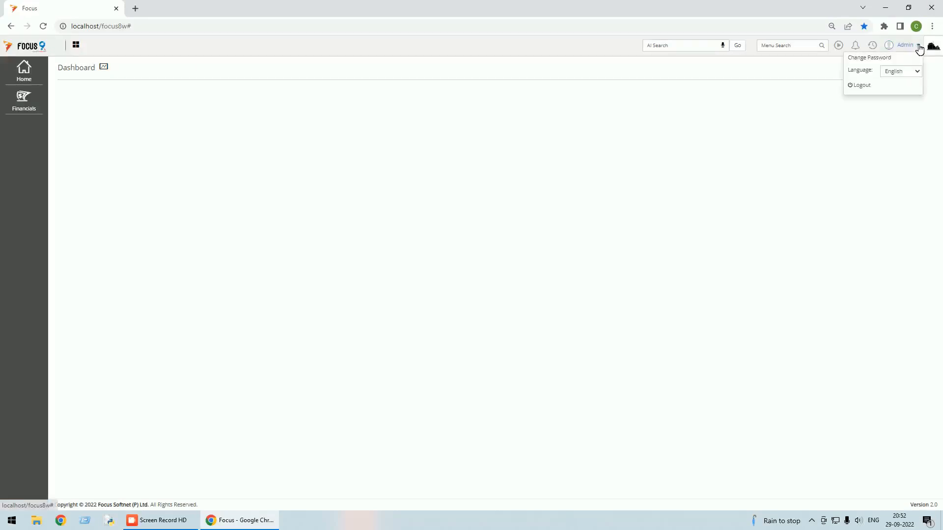
left_click(864, 86)
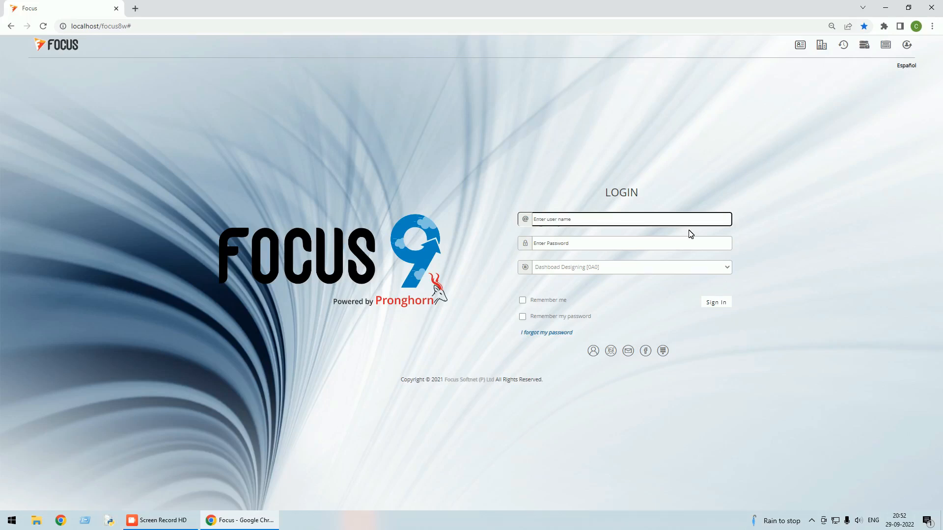
type("su")
key("Tab")
type("s")
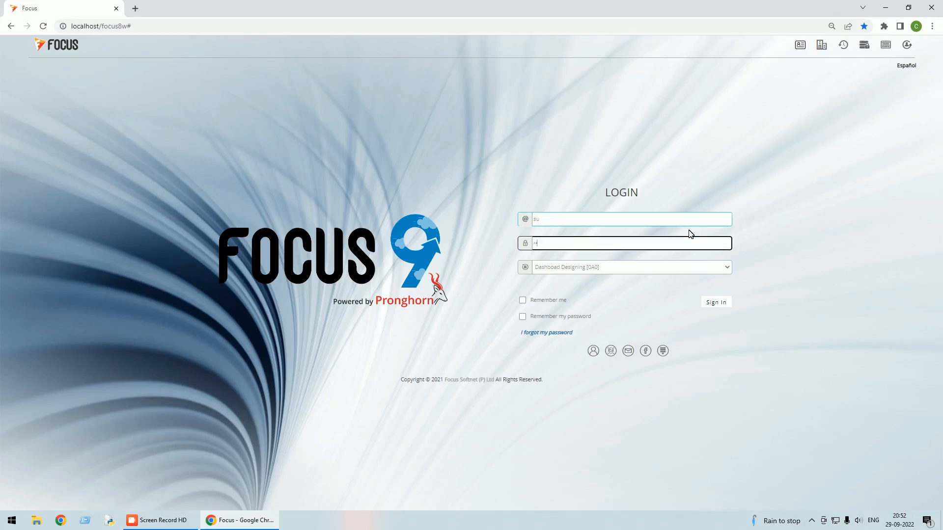
type("u")
key("Return")
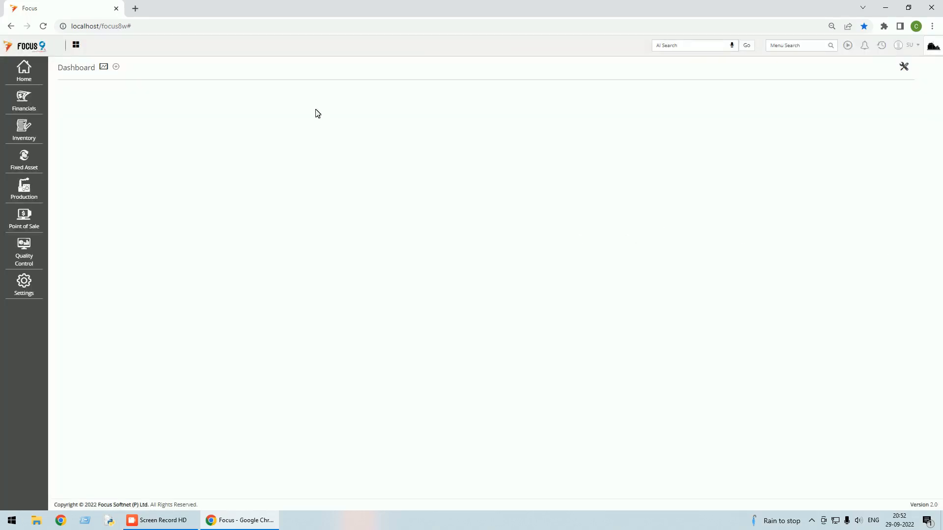
left_click(105, 68)
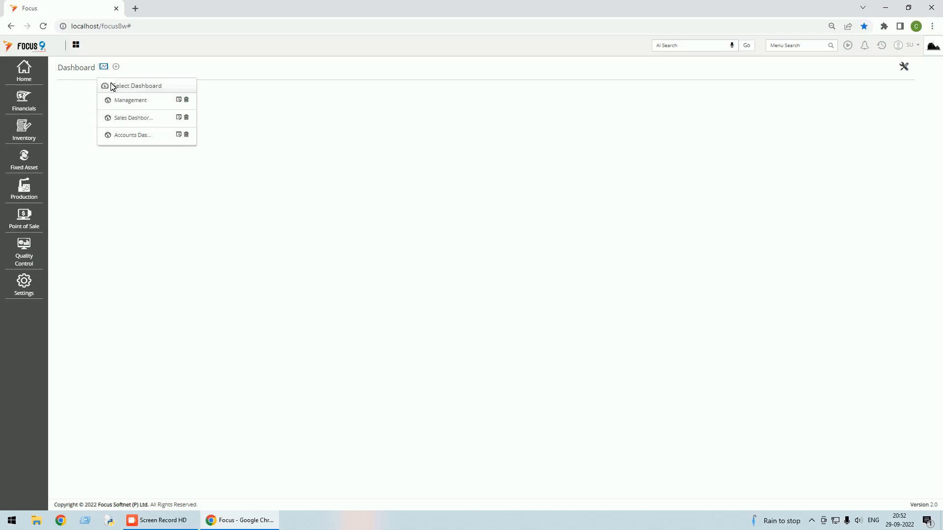
left_click(131, 102)
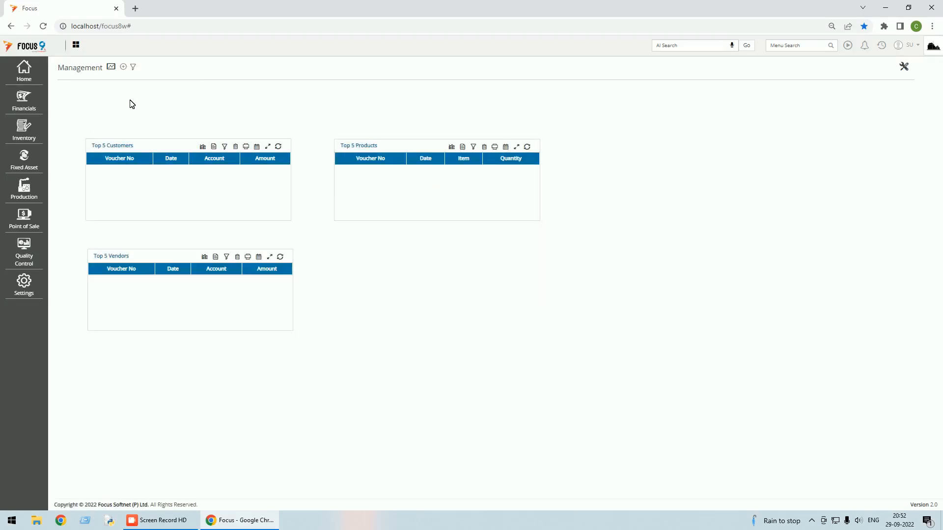
Mark the Management dashboard as the default dashboard and save its settings.
left_click(124, 67)
left_click(795, 92)
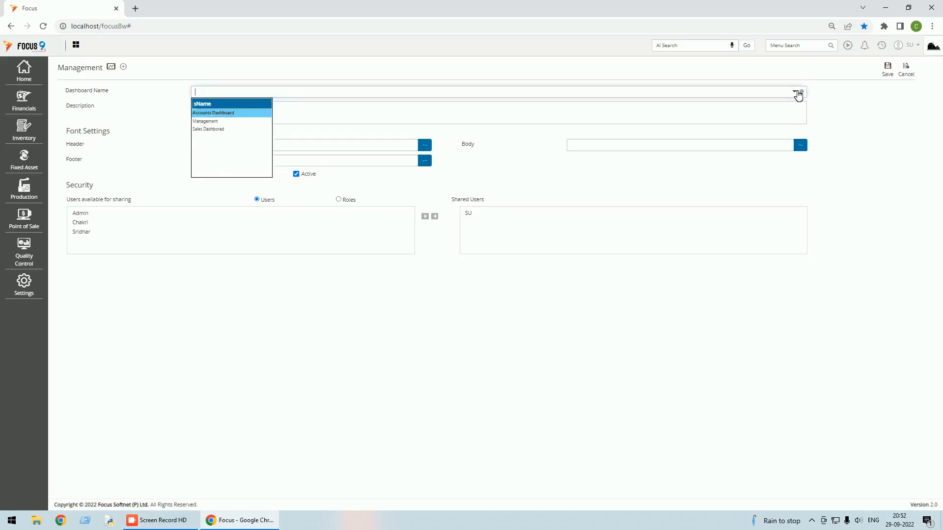
left_click(204, 121)
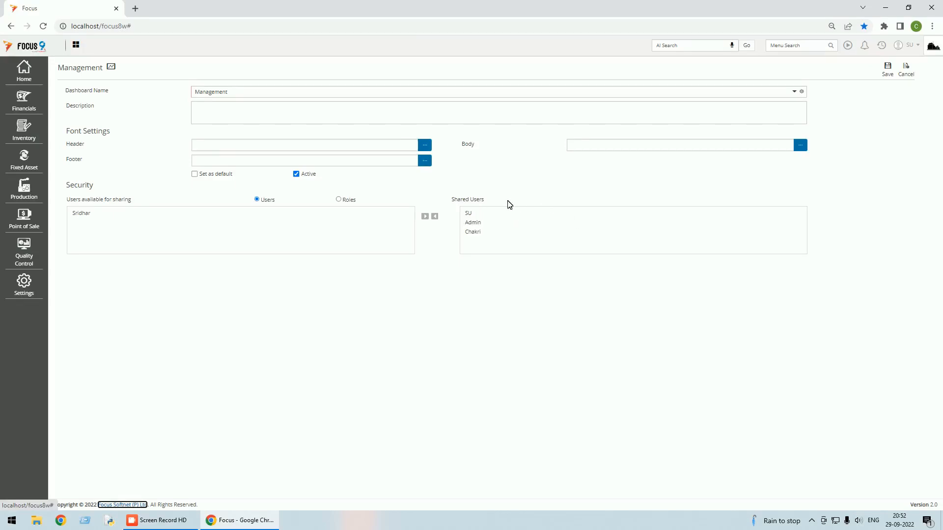
left_click(195, 174)
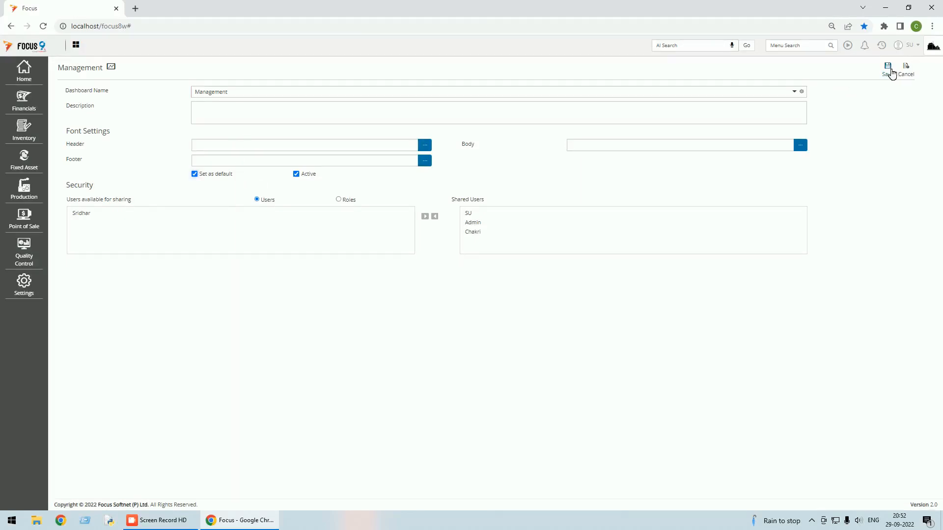
left_click(888, 69)
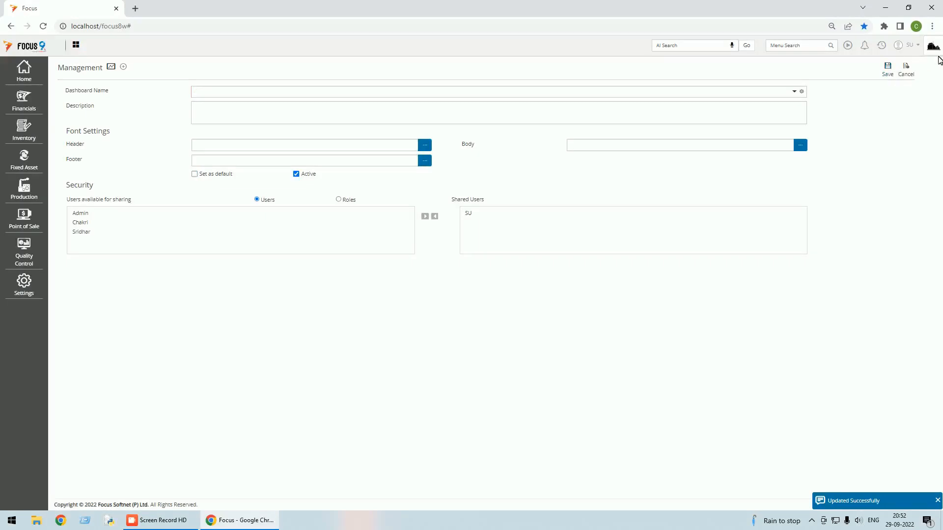
Close the settings form, log out, and sign back in with the same account.
left_click(908, 74)
left_click(913, 49)
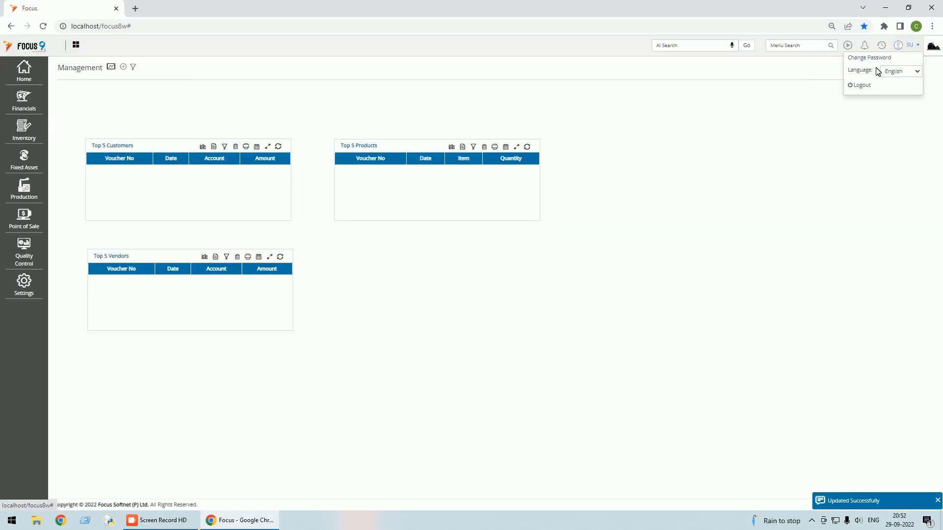
left_click(861, 85)
type("su")
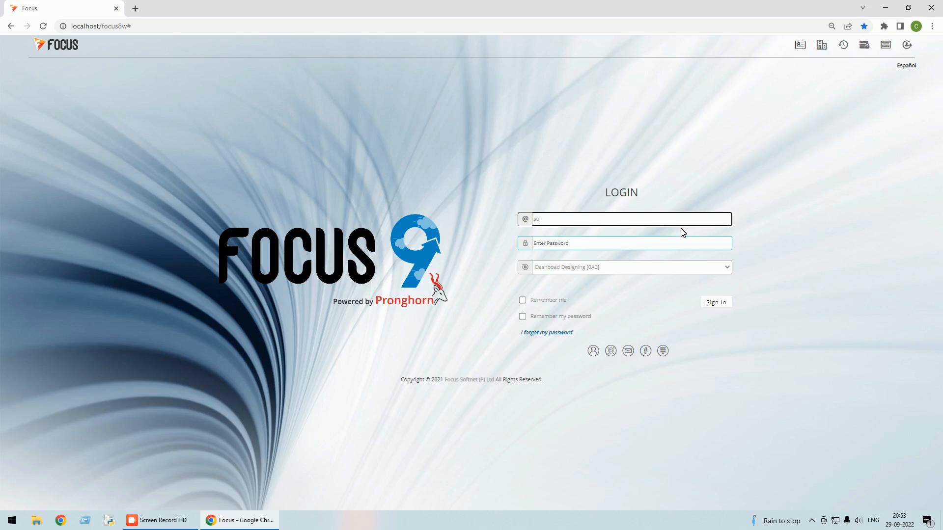
key("Tab")
type("•")
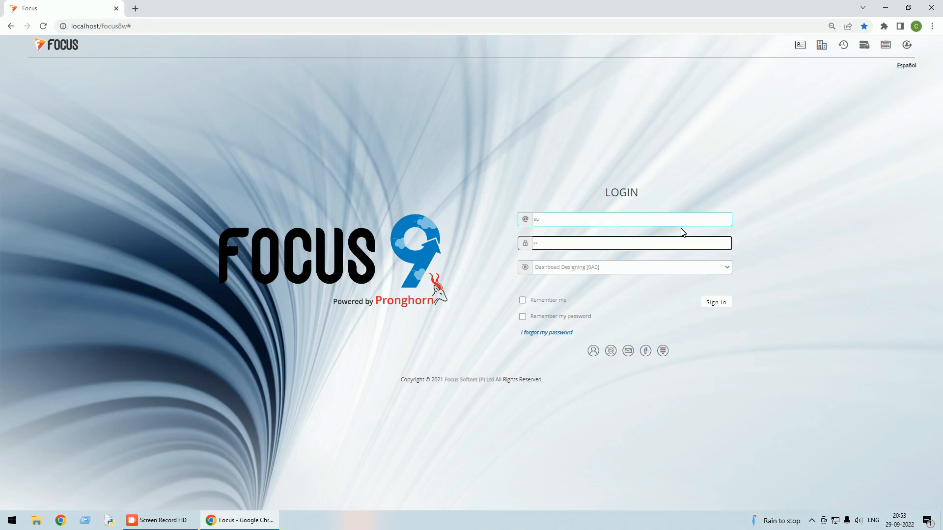
left_click(716, 303)
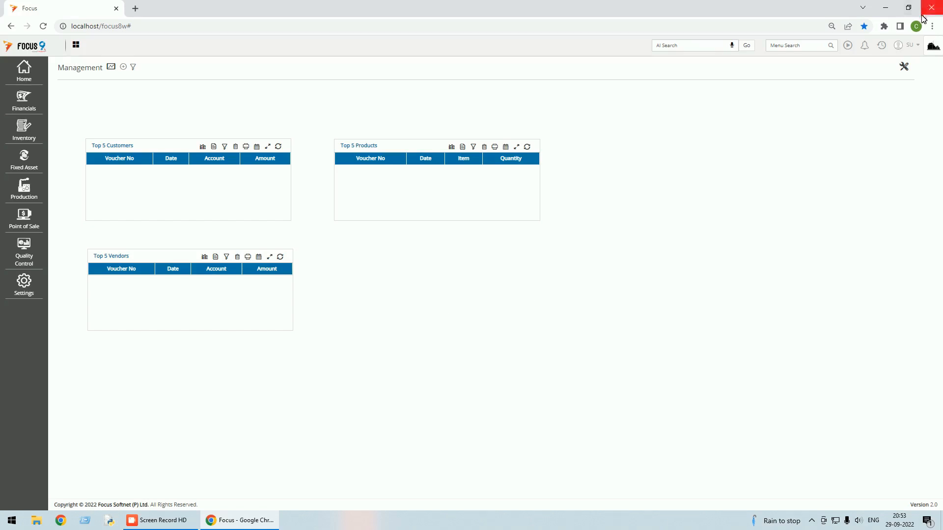
Log out again and sign in with another user's credentials.
left_click(916, 46)
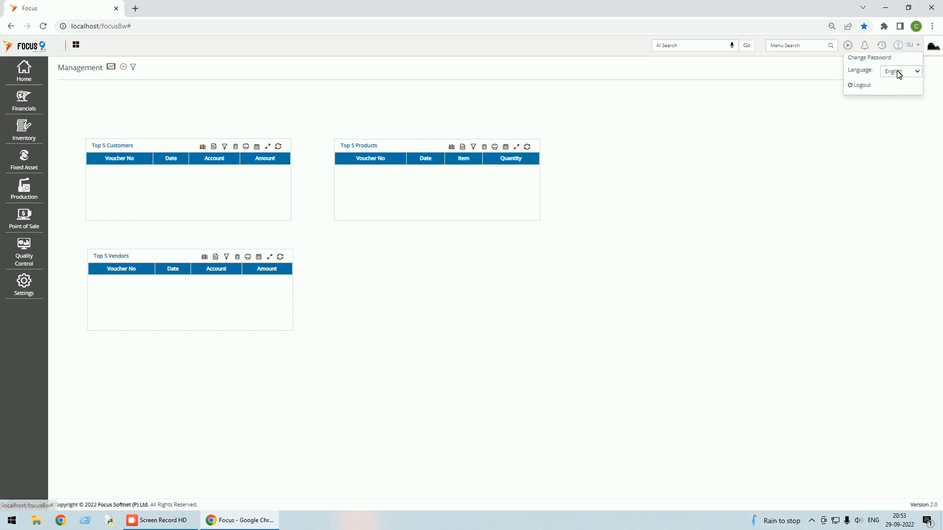
left_click(865, 90)
type("s")
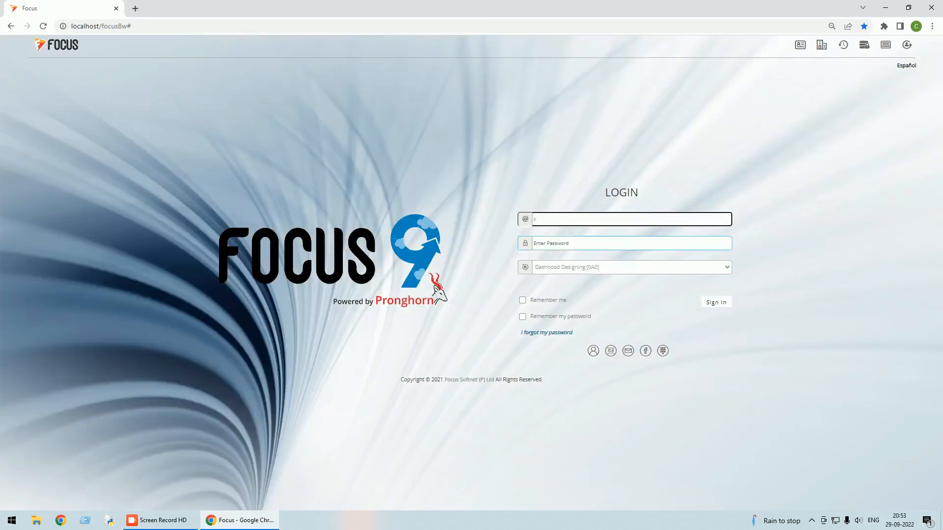
key("BackSpace")
key("BackSpace")
type("d")
left_click(619, 246)
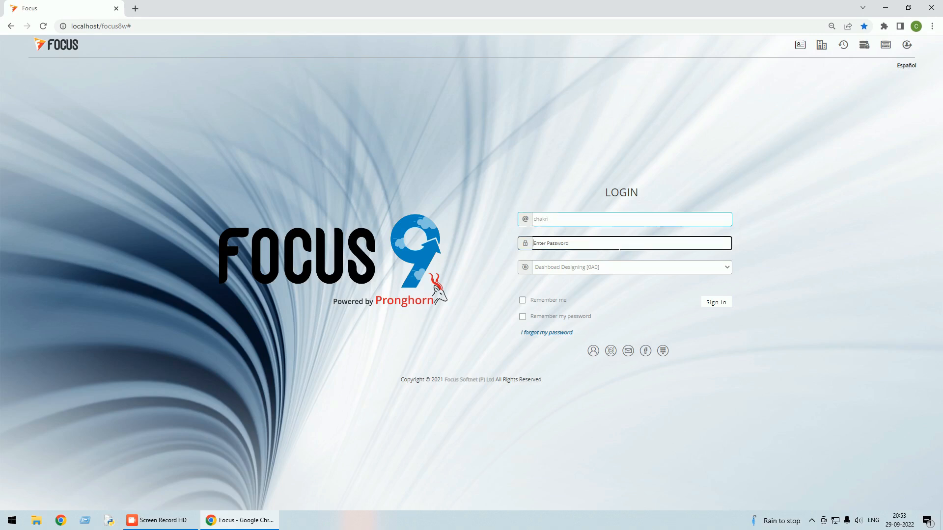
type("a")
left_click(712, 301)
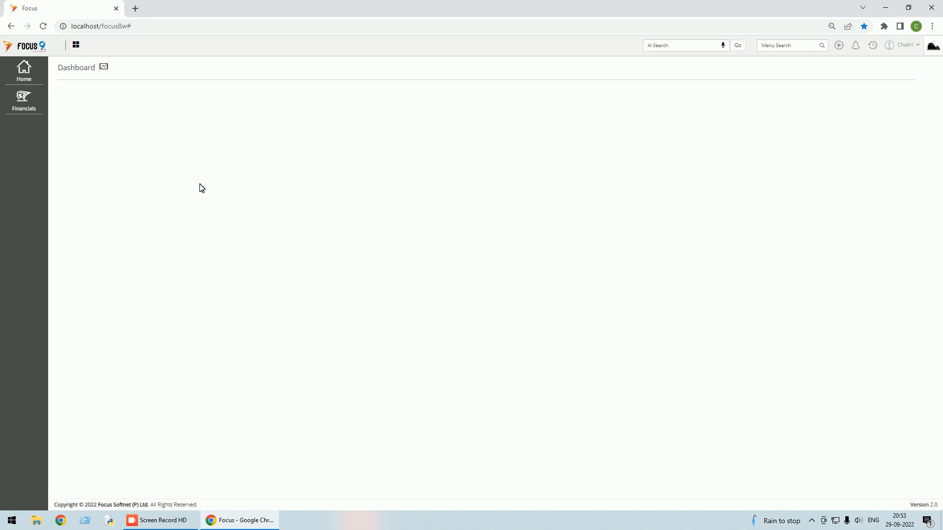
Log out and sign in as the second user to view their dashboard.
left_click(915, 49)
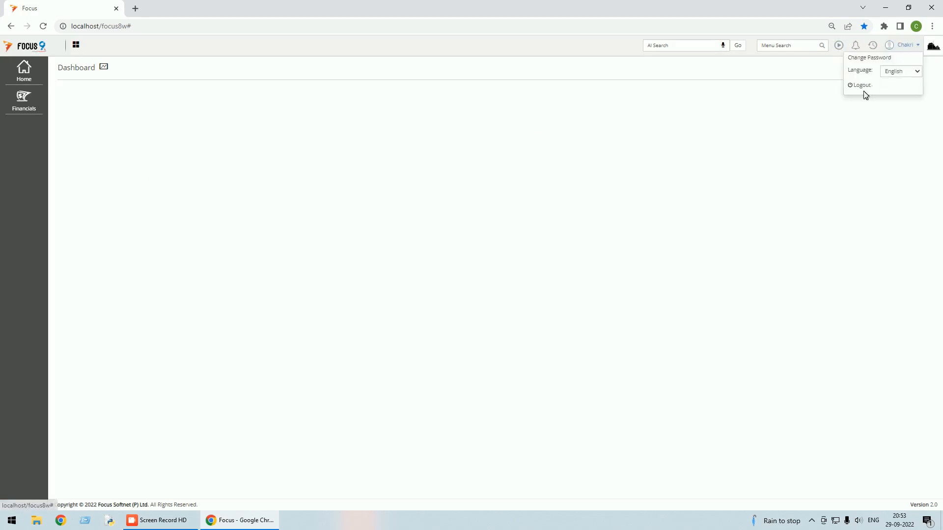
left_click(860, 87)
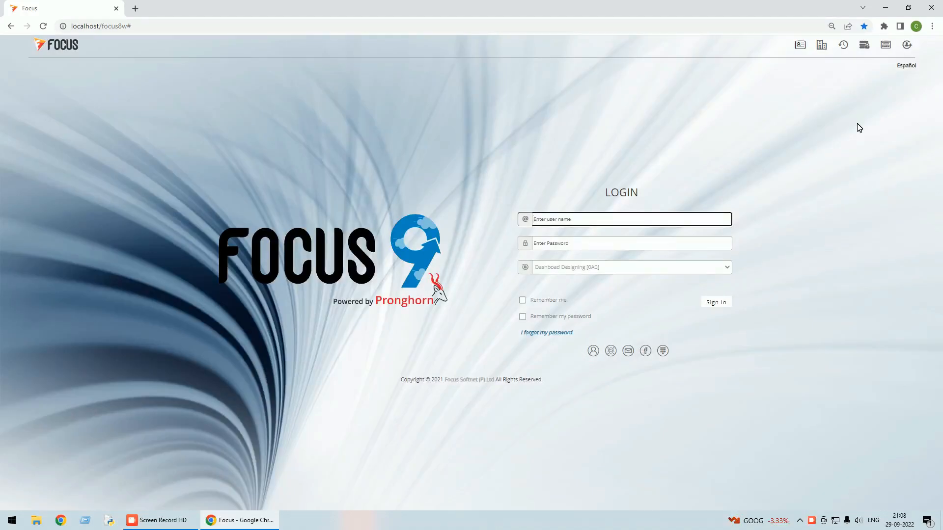
type("chakri")
key("Tab")
type("a")
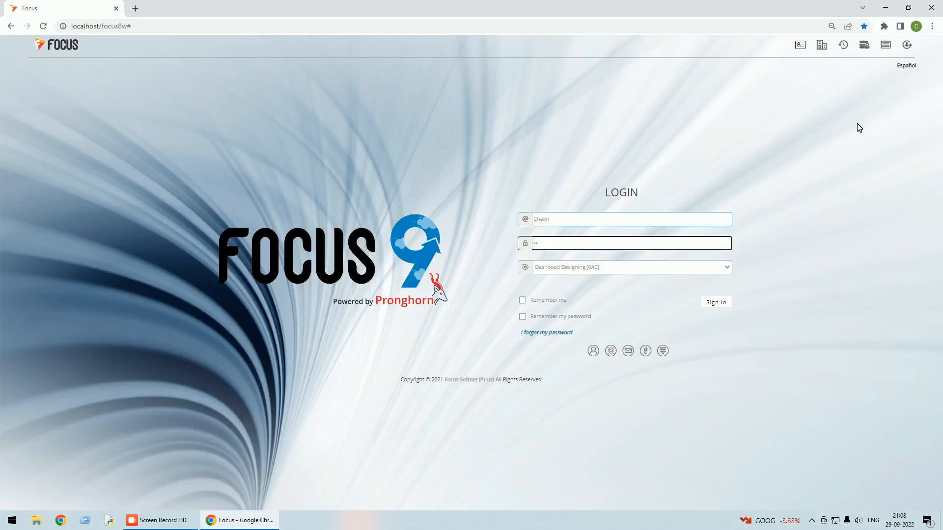
left_click(716, 303)
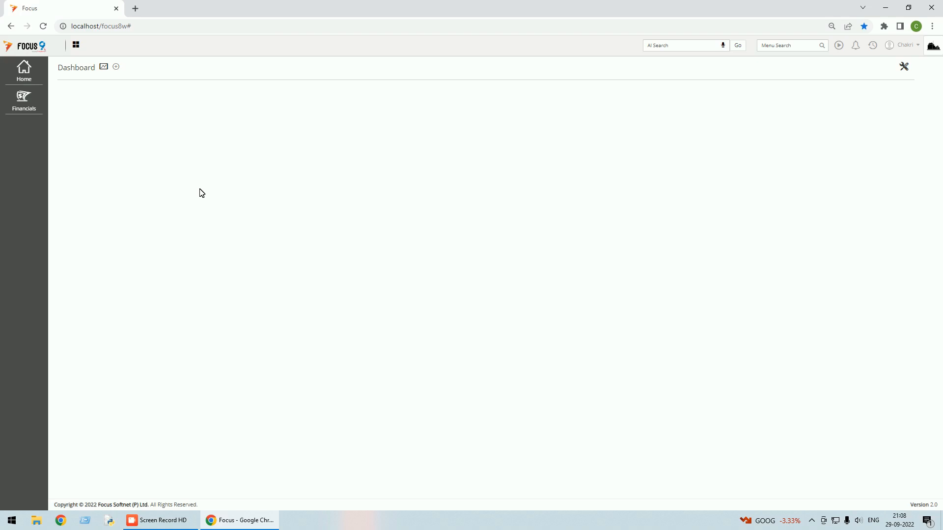
Log out and sign back in as the super user to show the Management dashboard.
left_click(916, 45)
left_click(861, 87)
type("su")
key("Tab")
type("s")
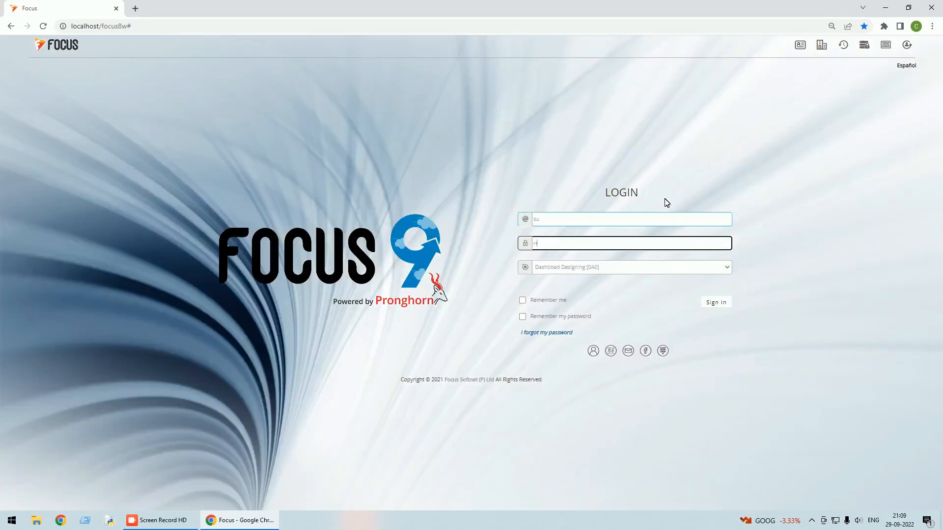
left_click(712, 302)
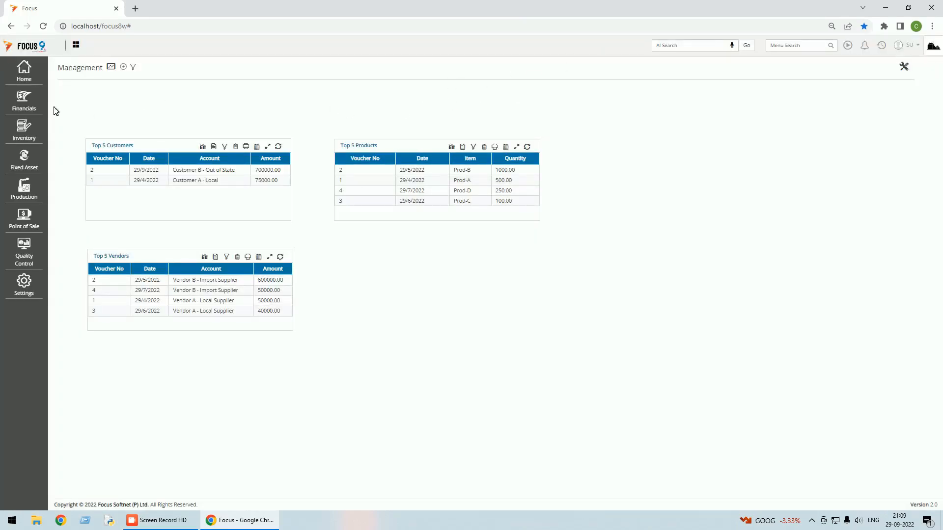
left_click(28, 76)
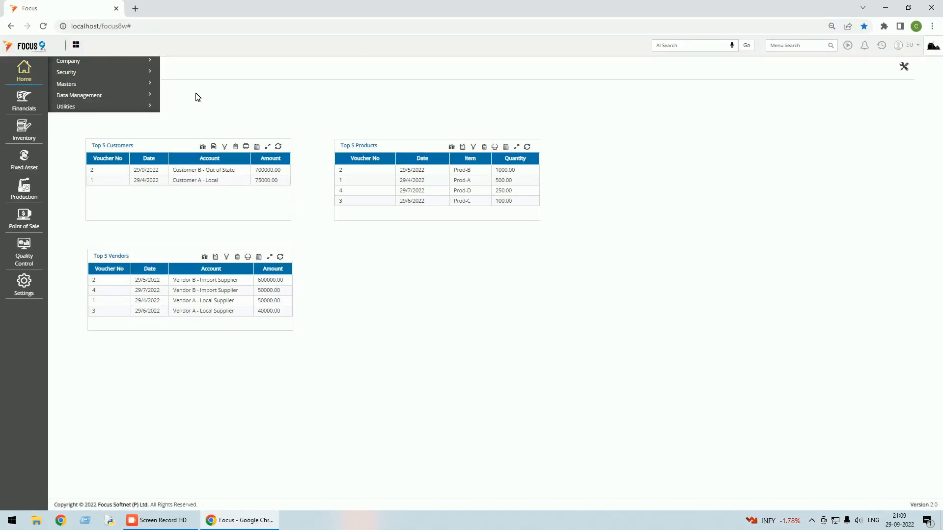
left_click(68, 74)
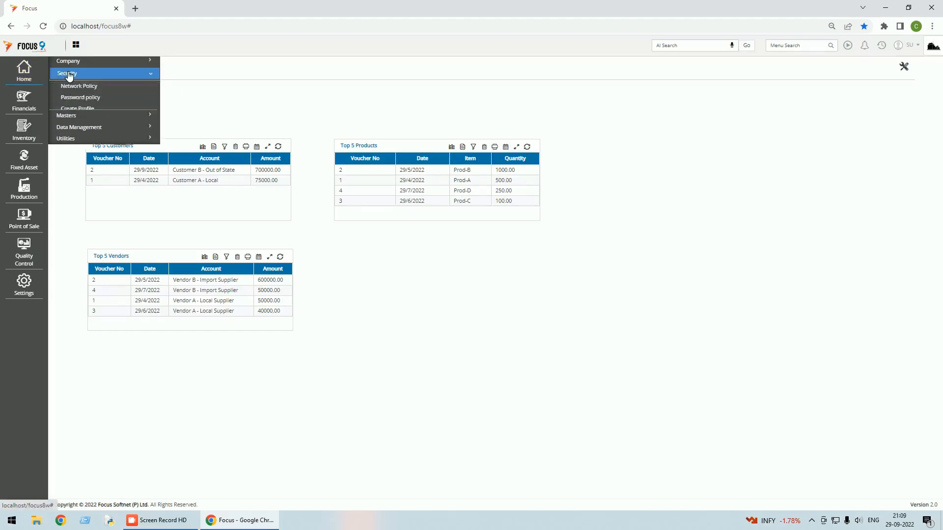
left_click(79, 134)
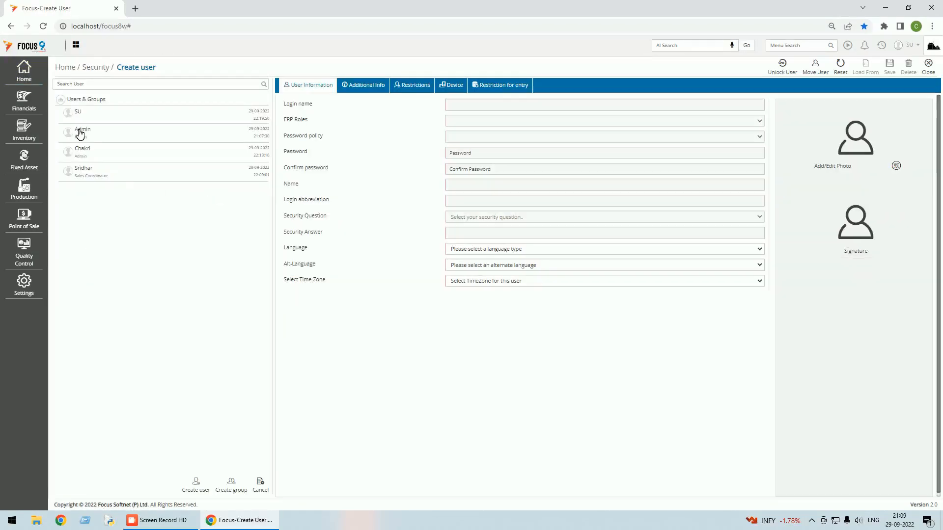
left_click(81, 156)
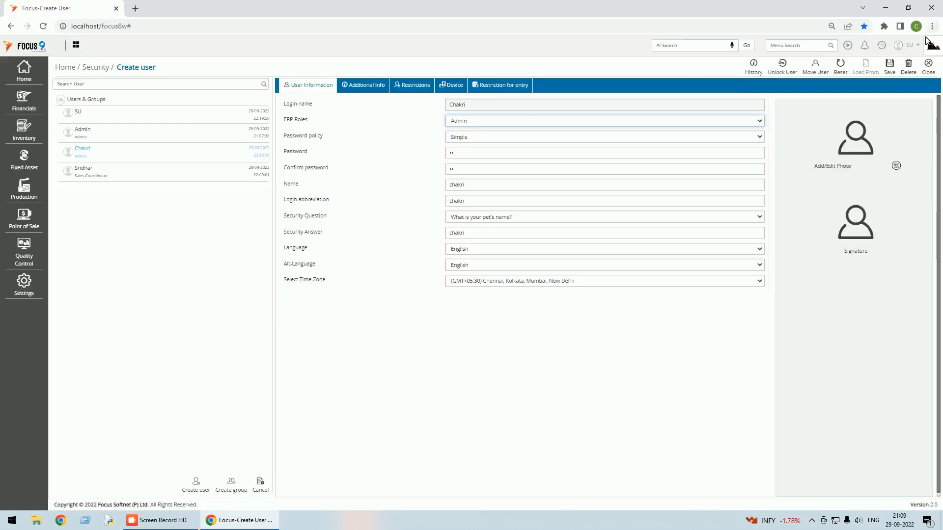
left_click(929, 67)
left_click(795, 45)
type("create")
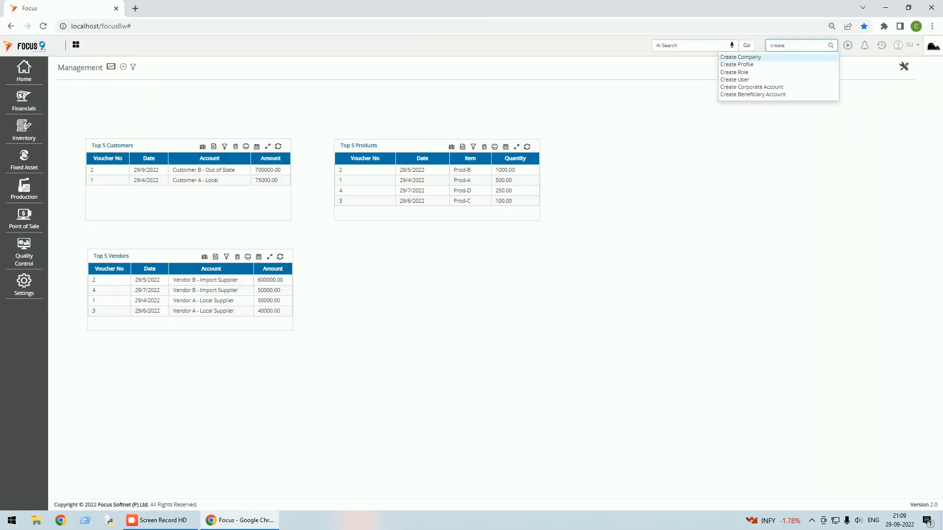
left_click(734, 72)
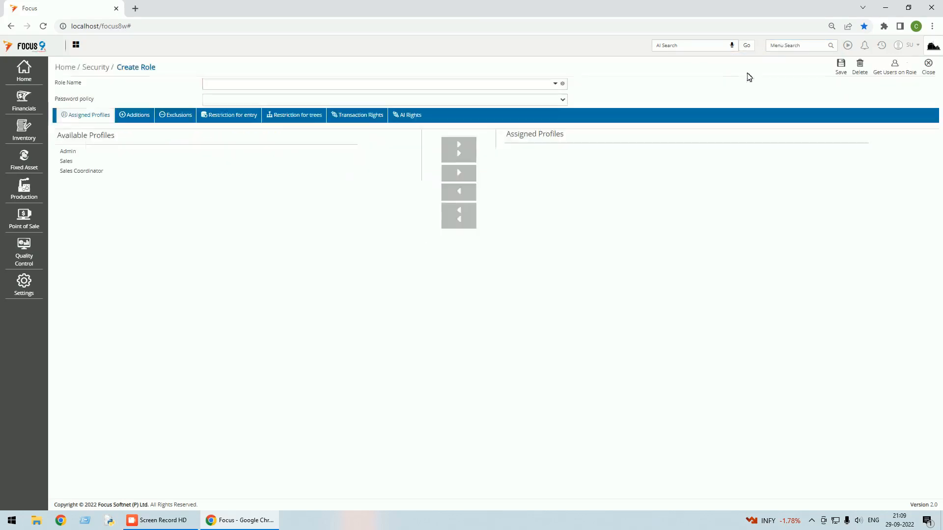
left_click(219, 106)
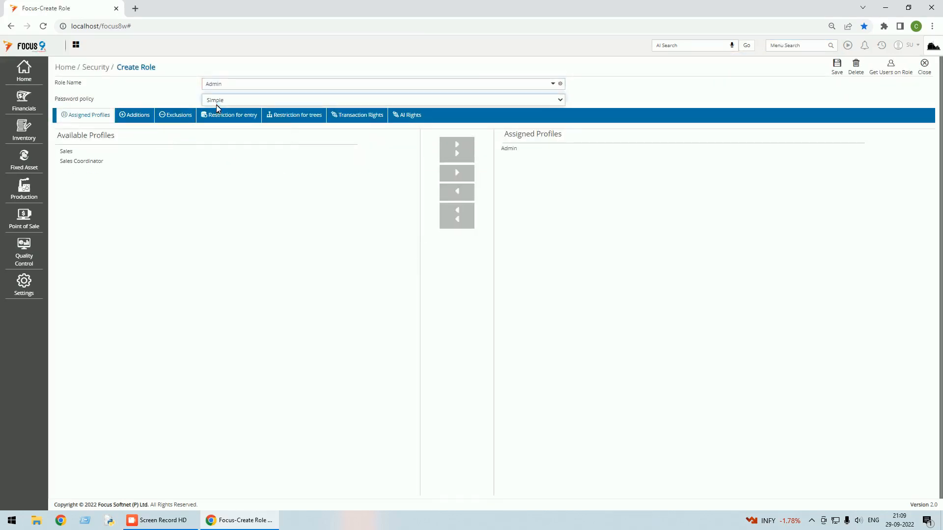
left_click(509, 148)
left_click_drag(505, 137, 558, 138)
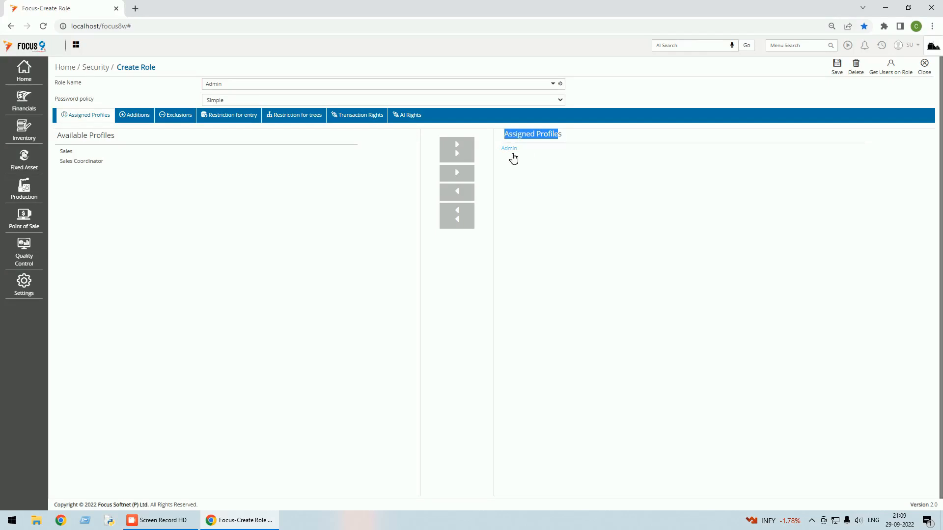
left_click(925, 66)
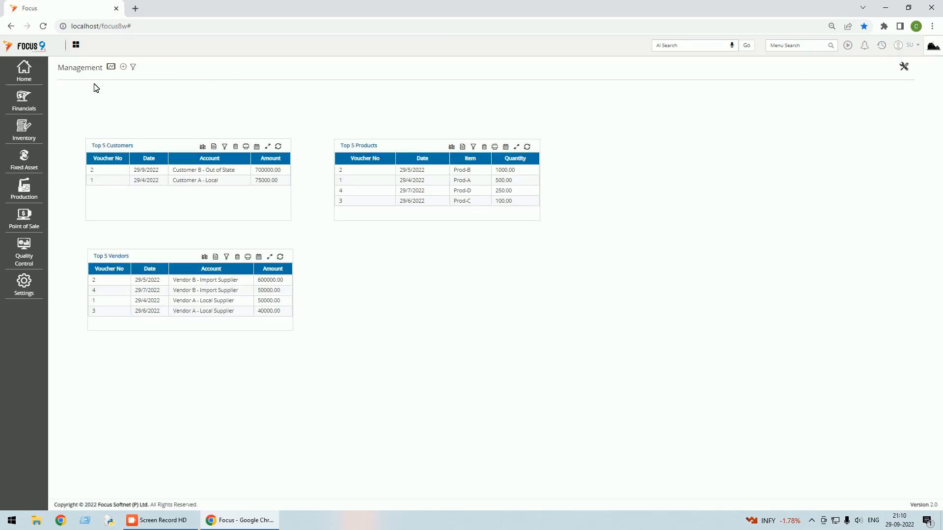
Open Security > Create Profile and load the Admin profile.
left_click(26, 77)
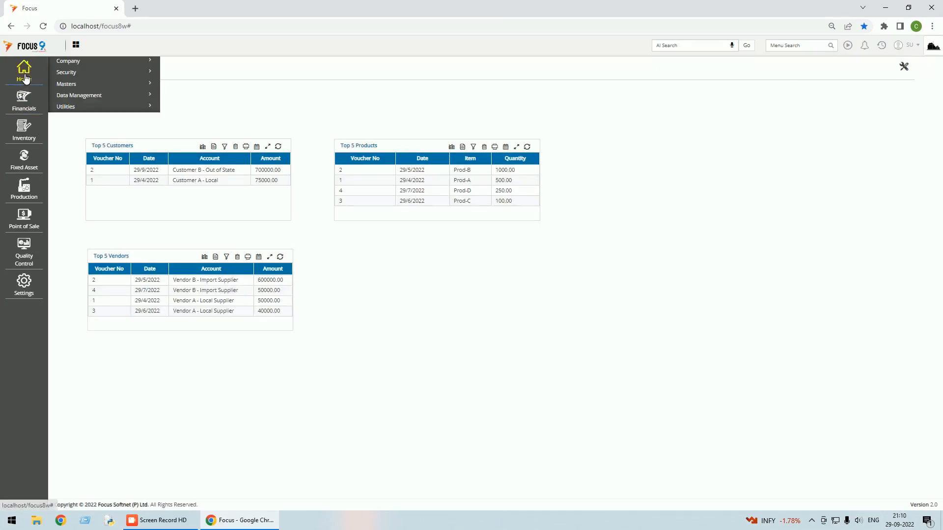
left_click(66, 75)
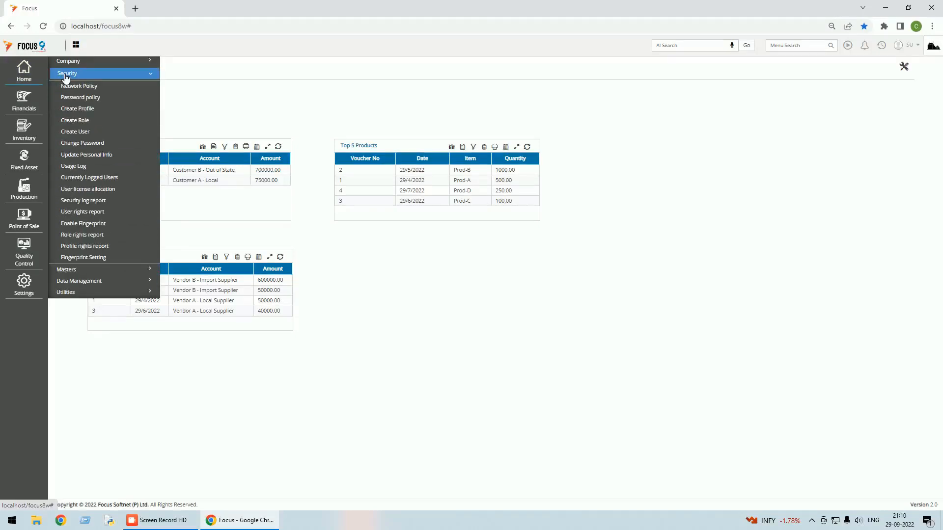
left_click(84, 110)
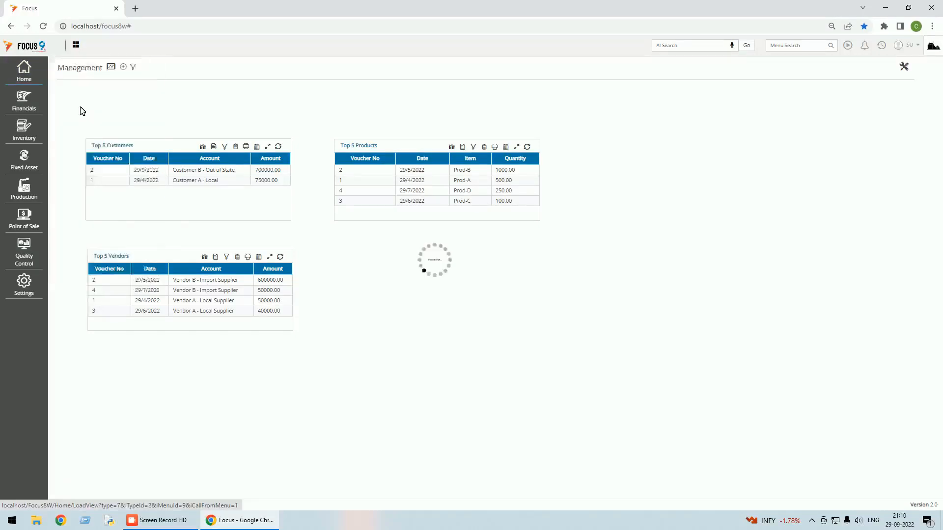
left_click(558, 86)
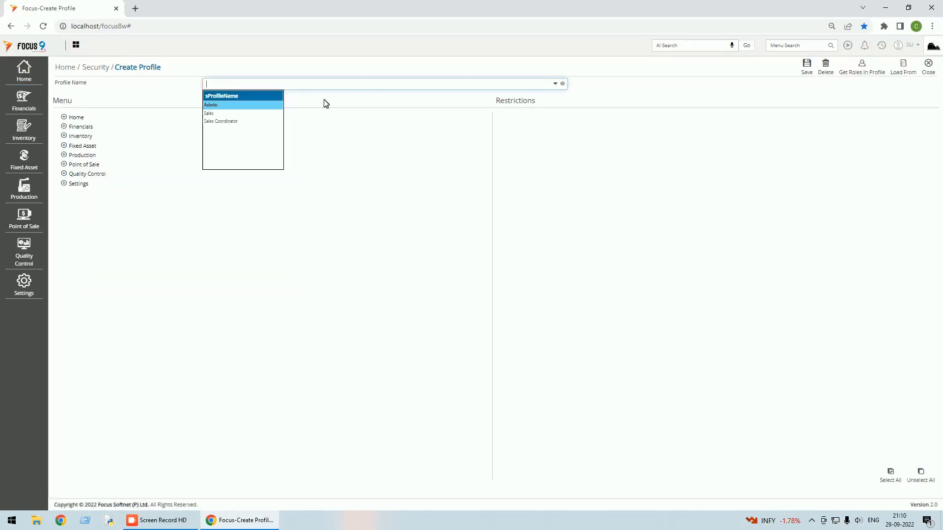
left_click(219, 108)
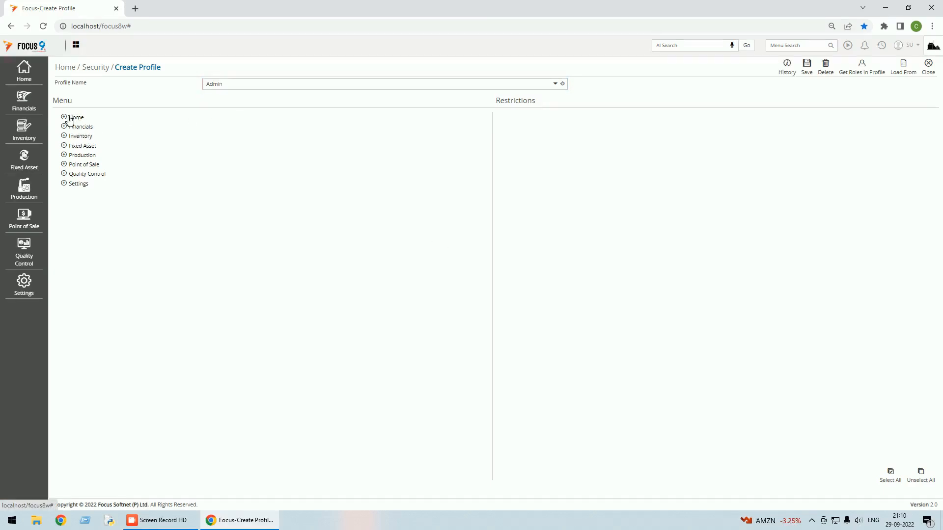
Enable all Dashboard restrictions under Settings for Admin, save the profile, and close it.
left_click(68, 185)
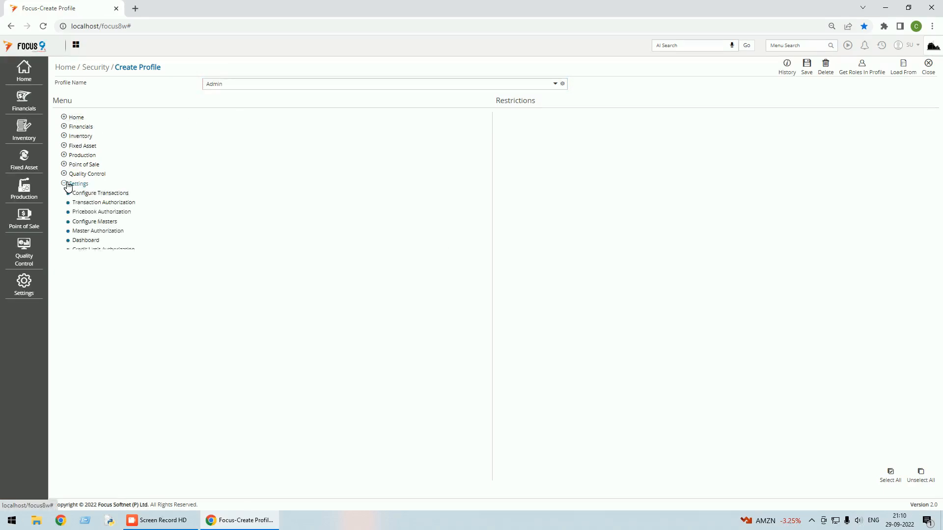
left_click(91, 241)
left_click(919, 475)
left_click(894, 479)
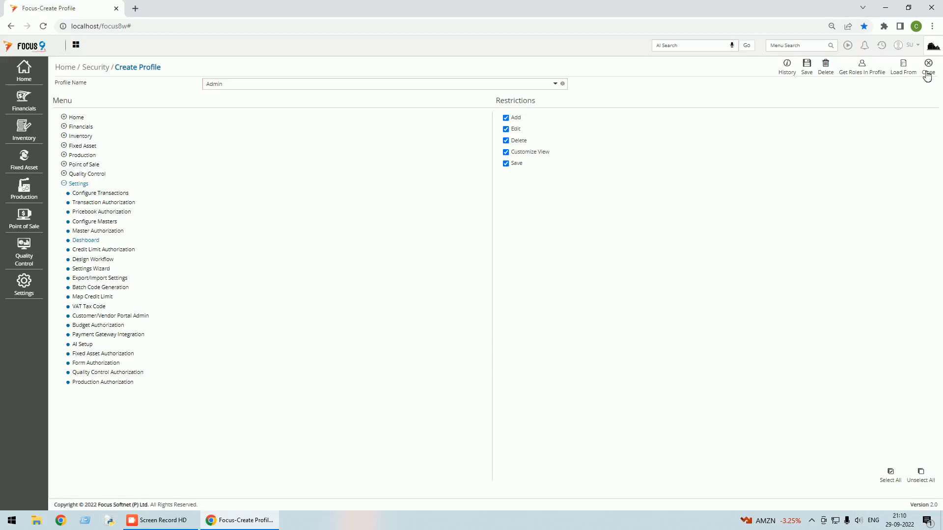
left_click(806, 68)
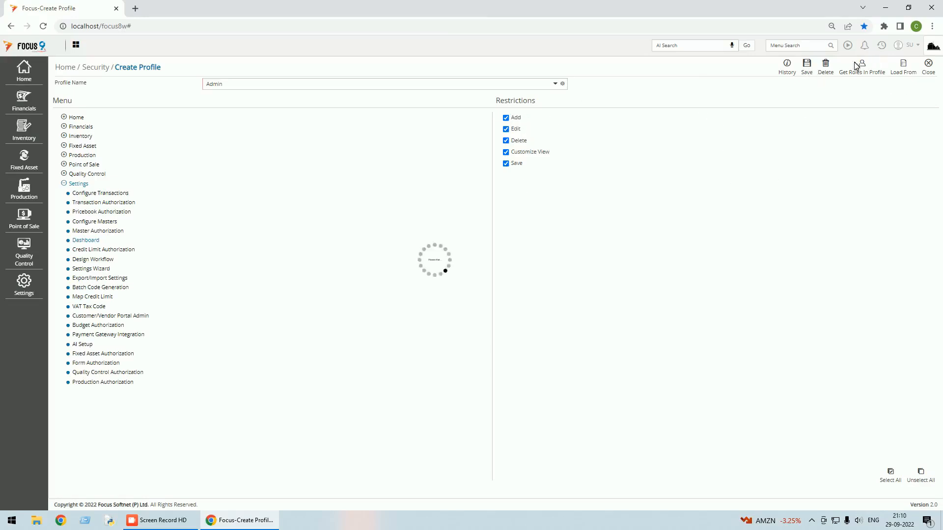
left_click(930, 74)
left_click(915, 46)
Sign out and log back in with the user name and password.
left_click(860, 86)
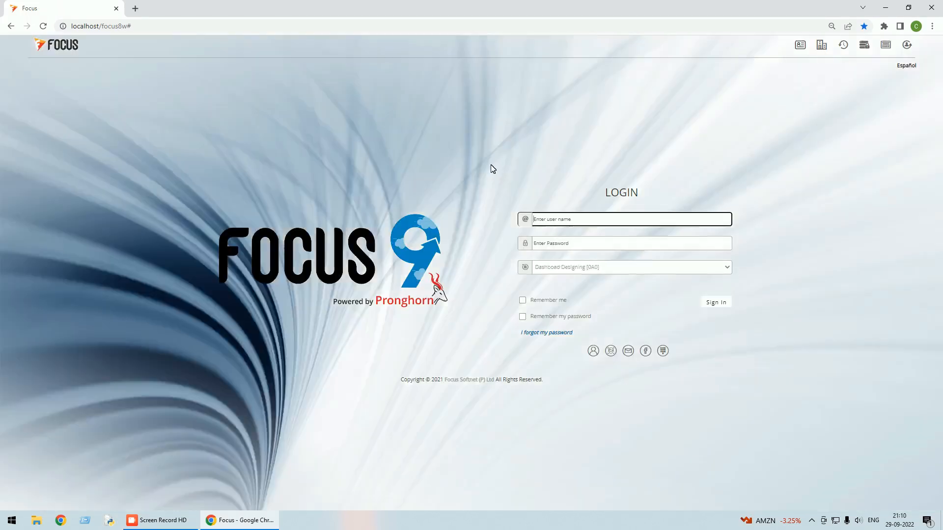
type("Chakri")
key("Tab")
type("•")
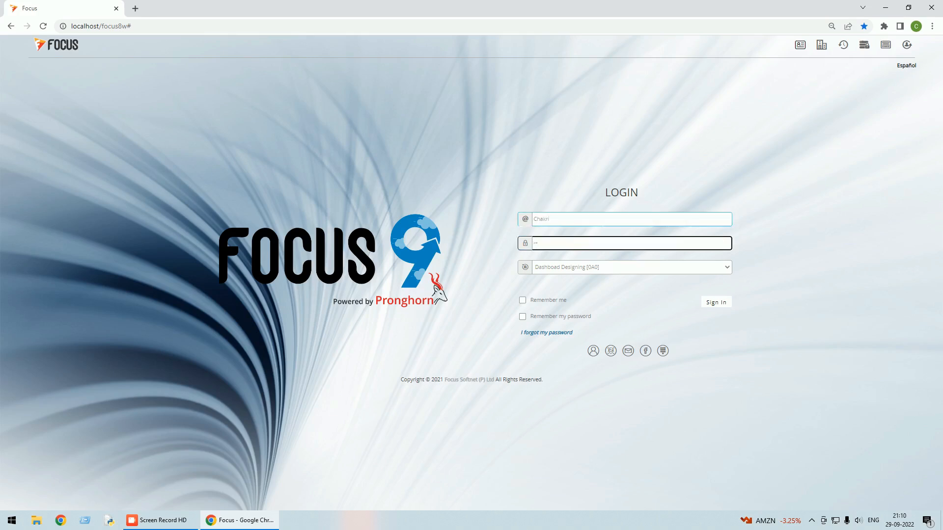
key("Return")
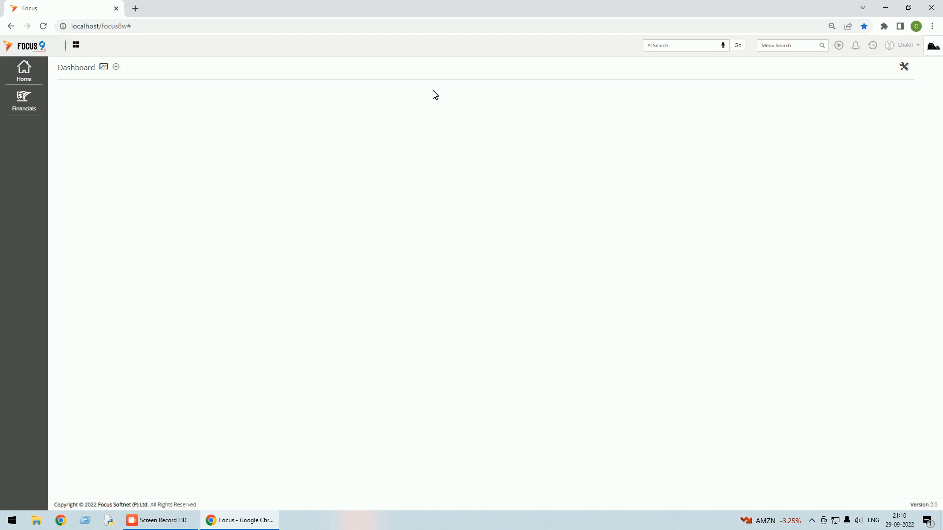
Load the Management dashboard and pick it in the dashboard properties form.
left_click(107, 72)
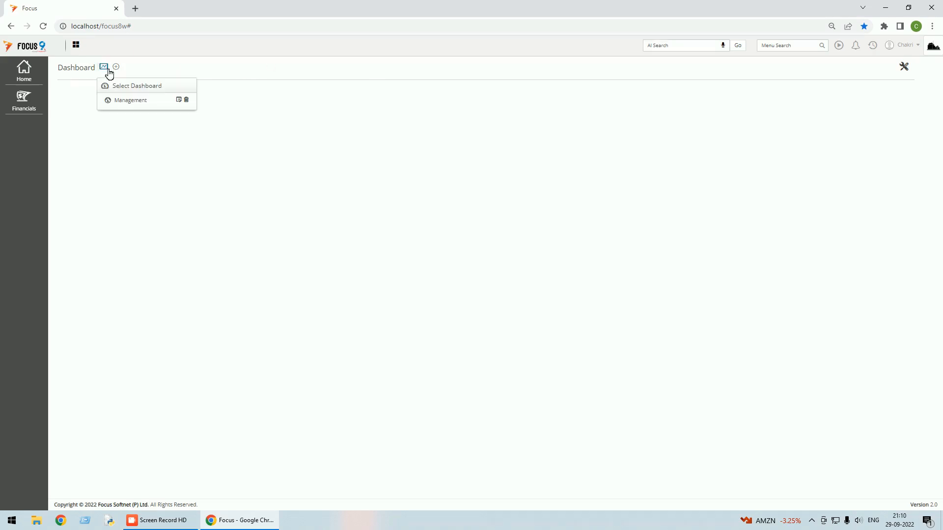
left_click(131, 101)
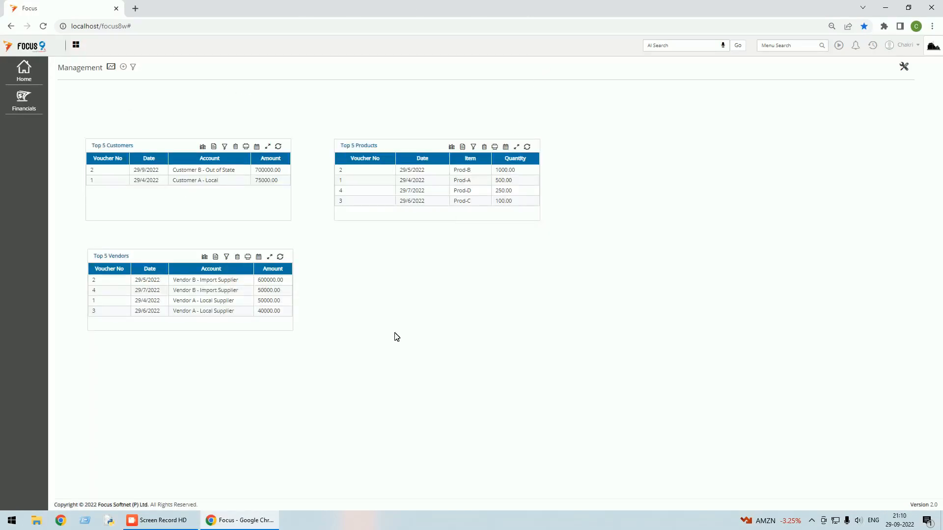
left_click(124, 67)
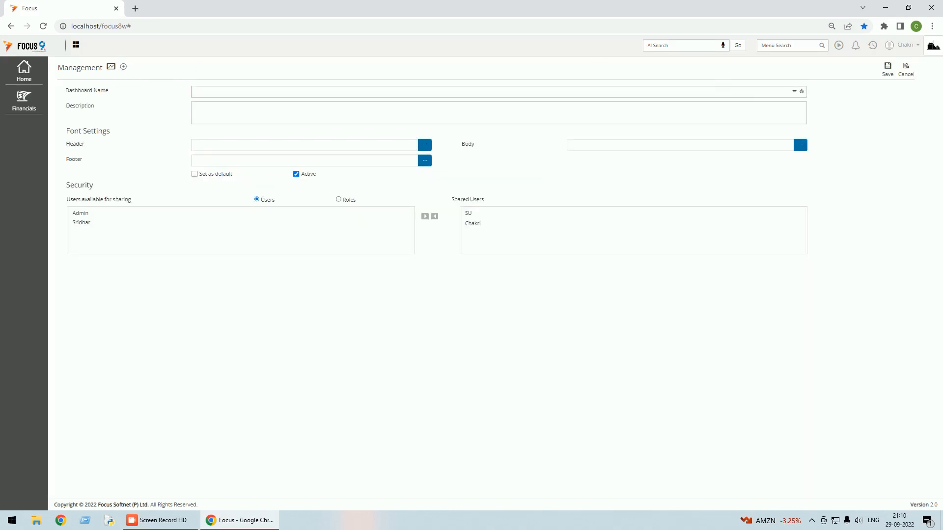
left_click(794, 92)
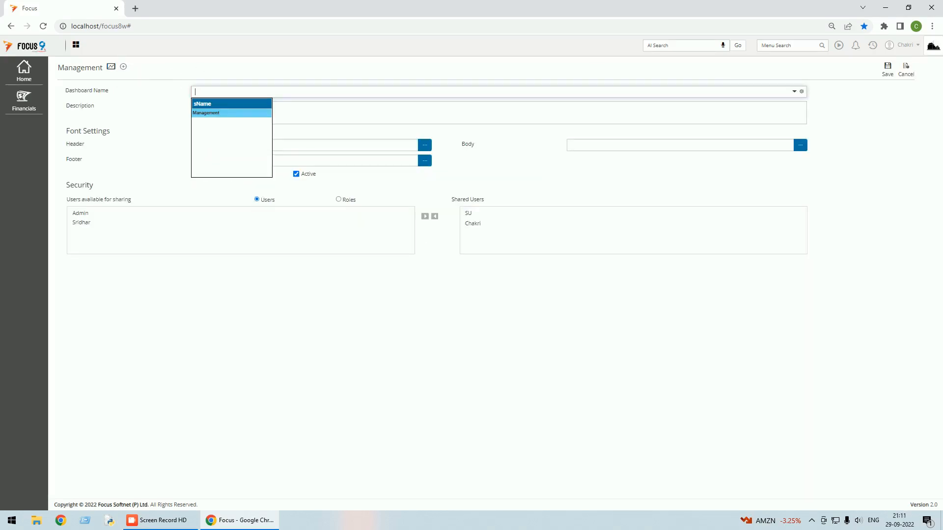
left_click(224, 113)
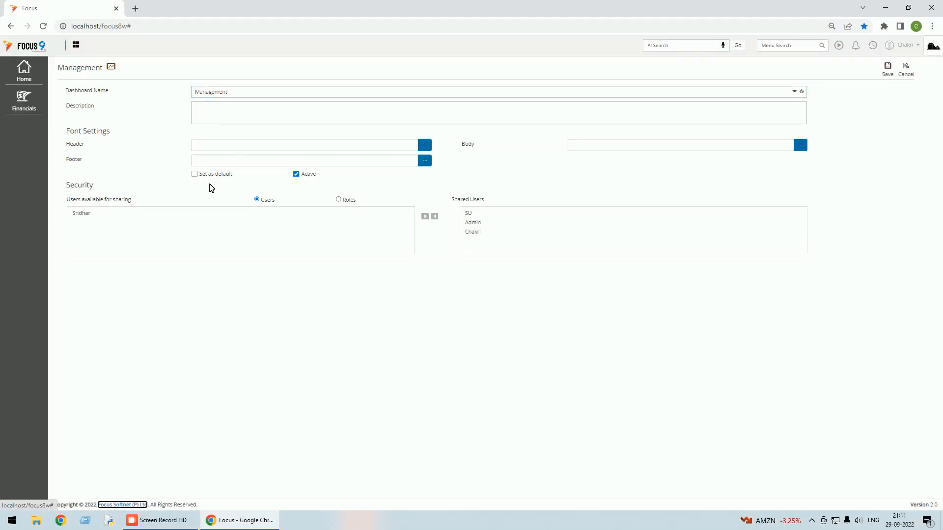
Mark the Management dashboard as default, save, and return to the dashboard.
left_click(194, 174)
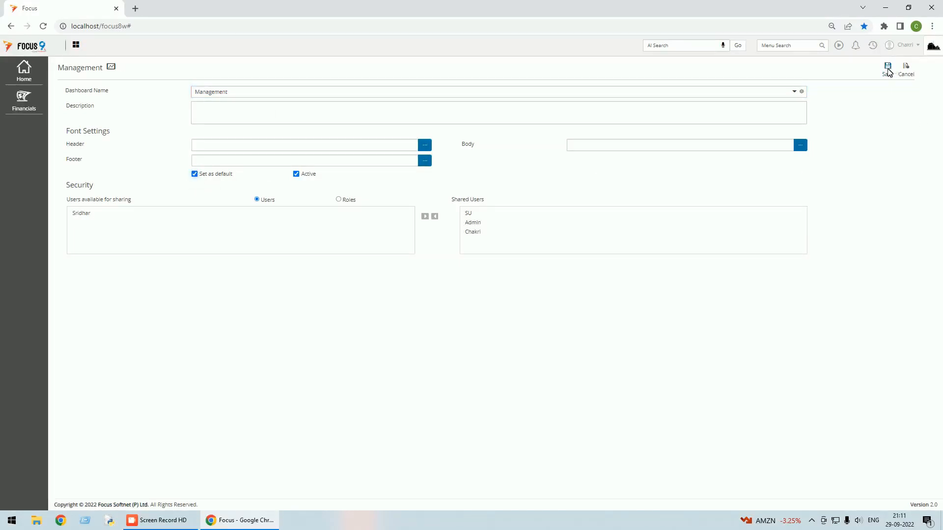
left_click(887, 69)
left_click(906, 72)
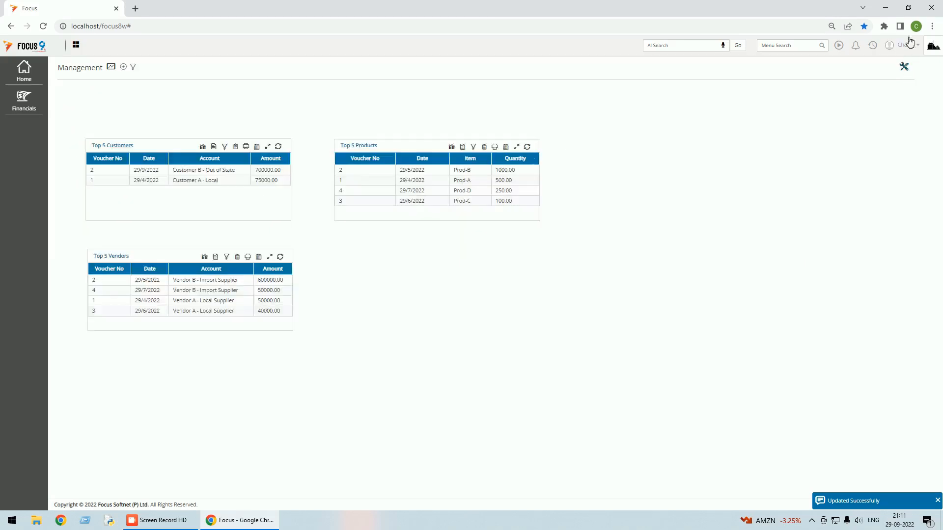
left_click(909, 45)
Sign out, then sign back in with the user name and password.
left_click(866, 86)
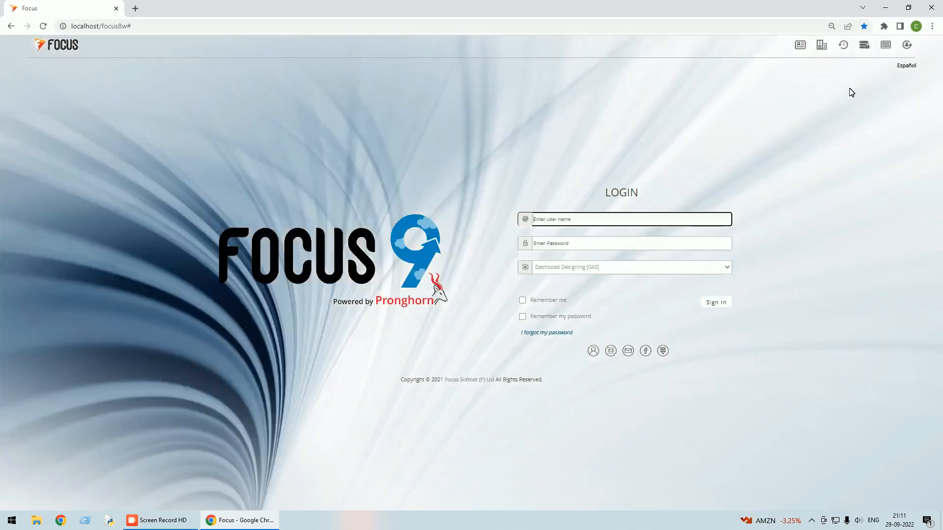
type("Chakri")
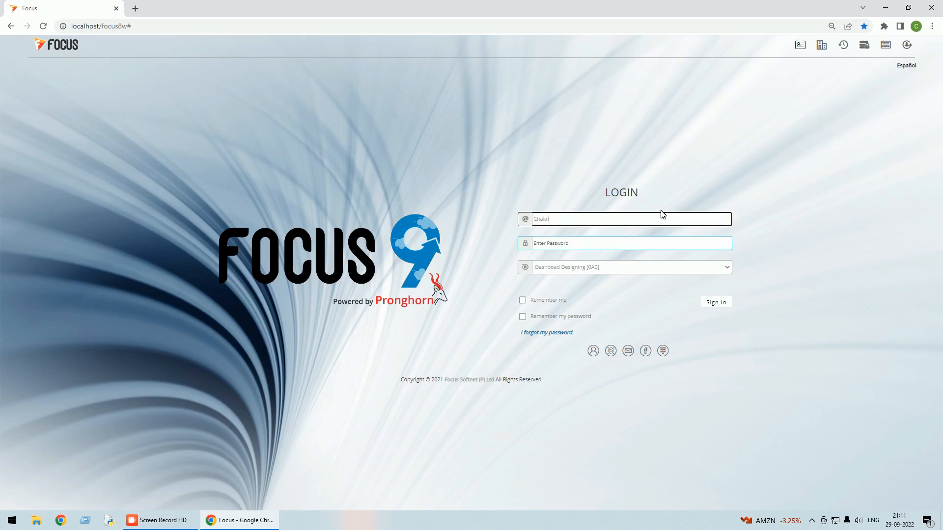
key("Tab")
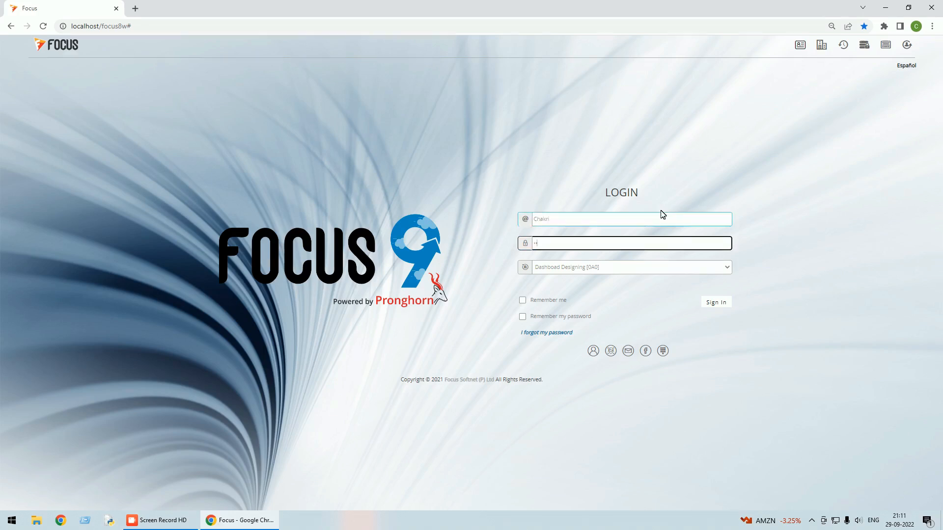
left_click(707, 301)
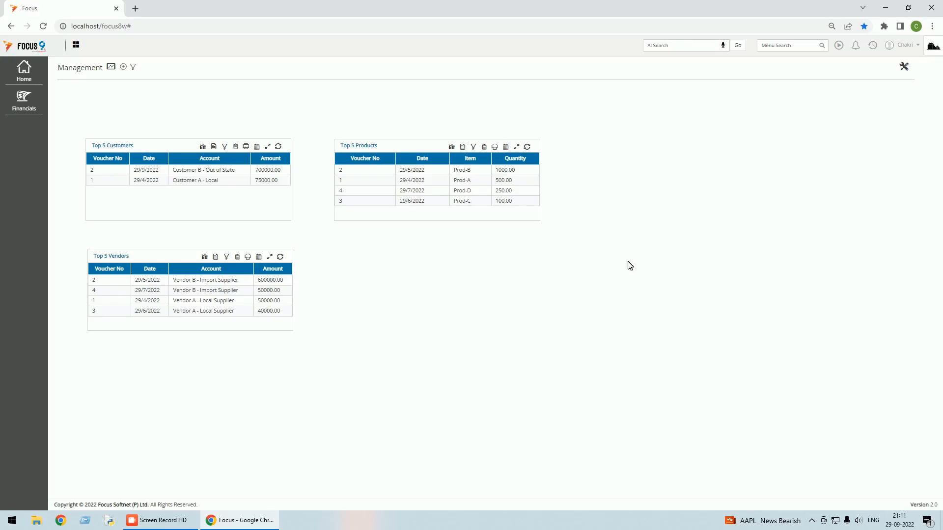
left_click(203, 147)
scroll(223, 183, "down", 1)
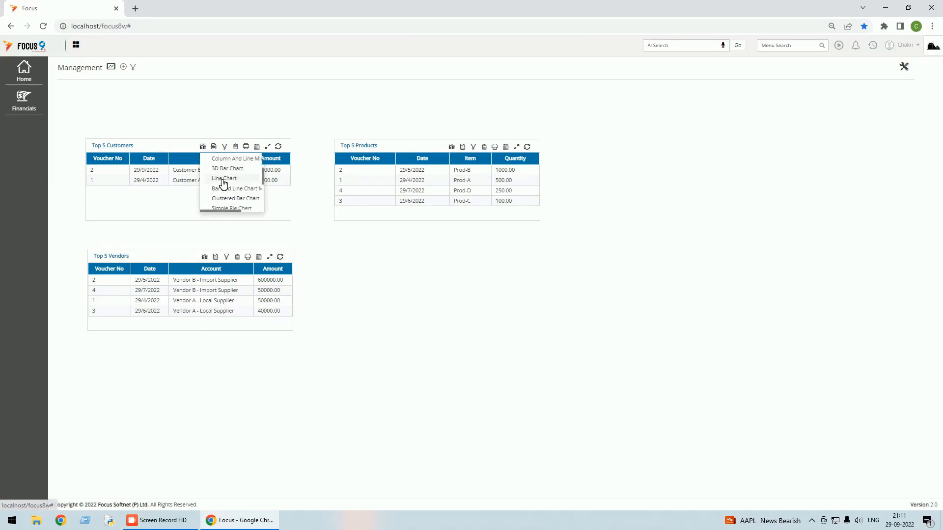
left_click(223, 184)
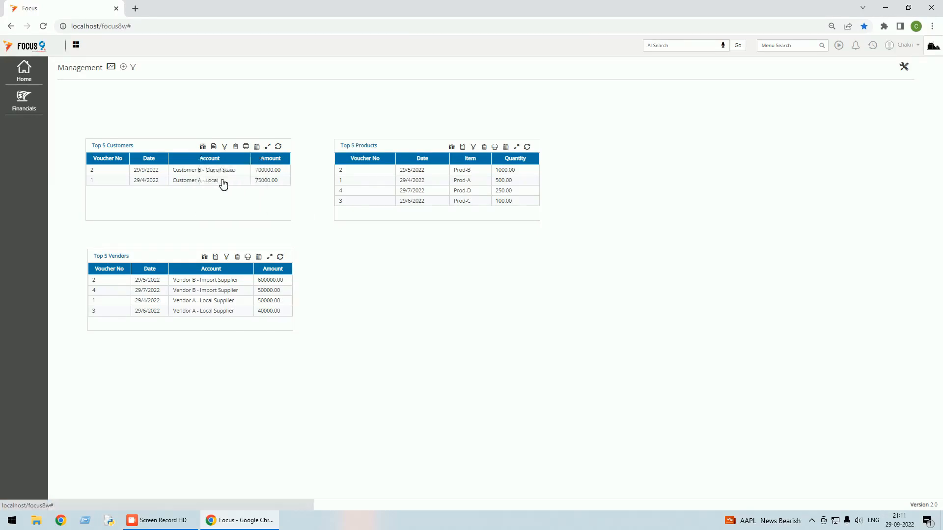
left_click(217, 148)
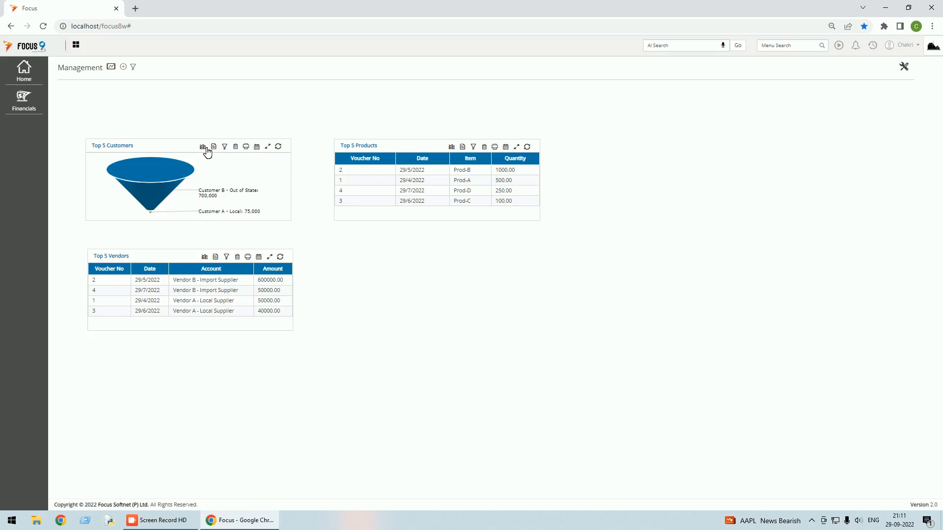
left_click(204, 148)
left_click(220, 169)
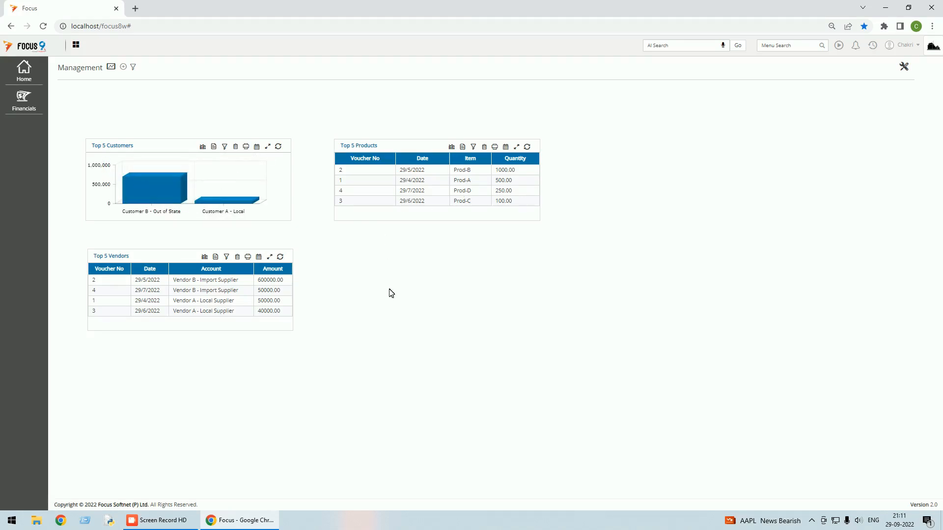
mouse_move(237, 206)
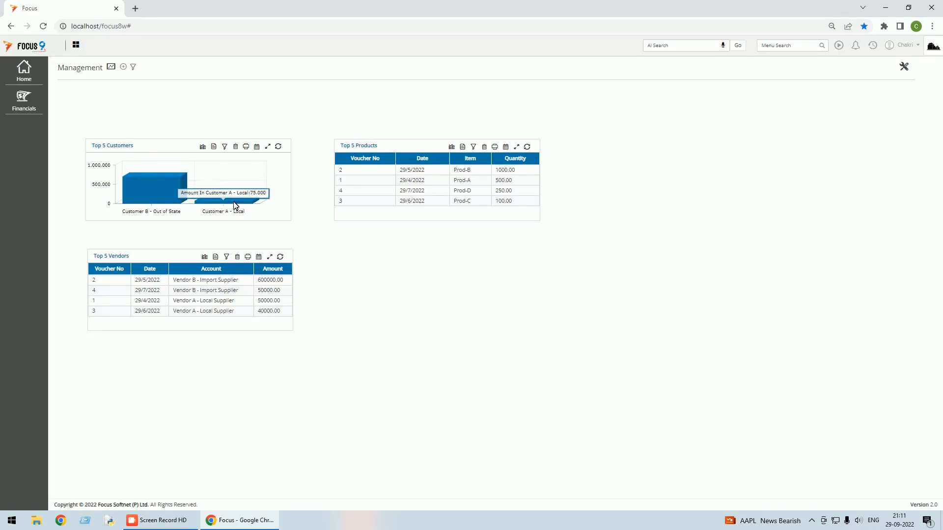
mouse_move(162, 198)
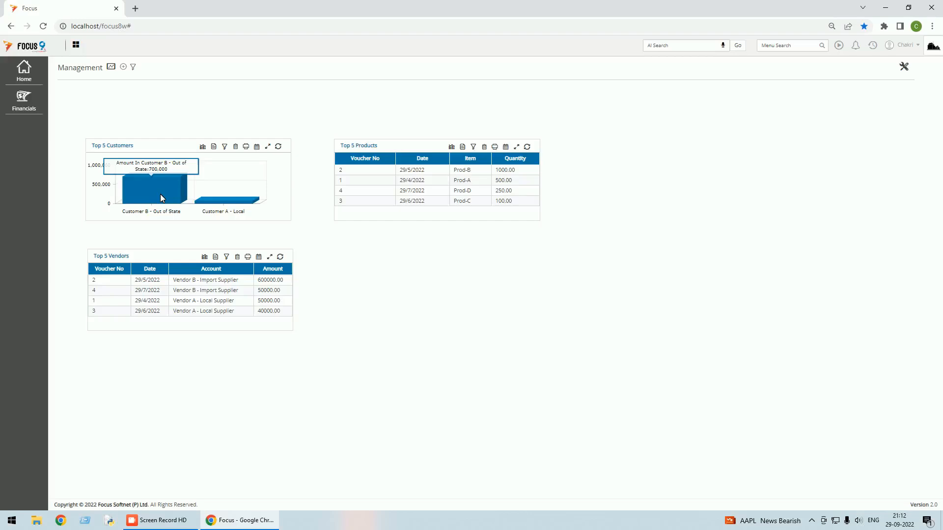
left_click(202, 147)
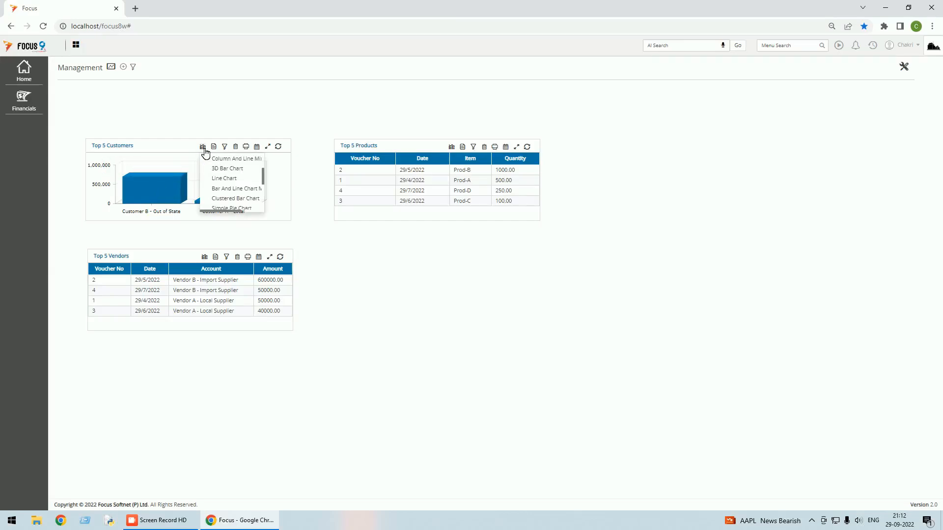
scroll(225, 176, "down", 1)
scroll(226, 174, "down", 2)
left_click(225, 170)
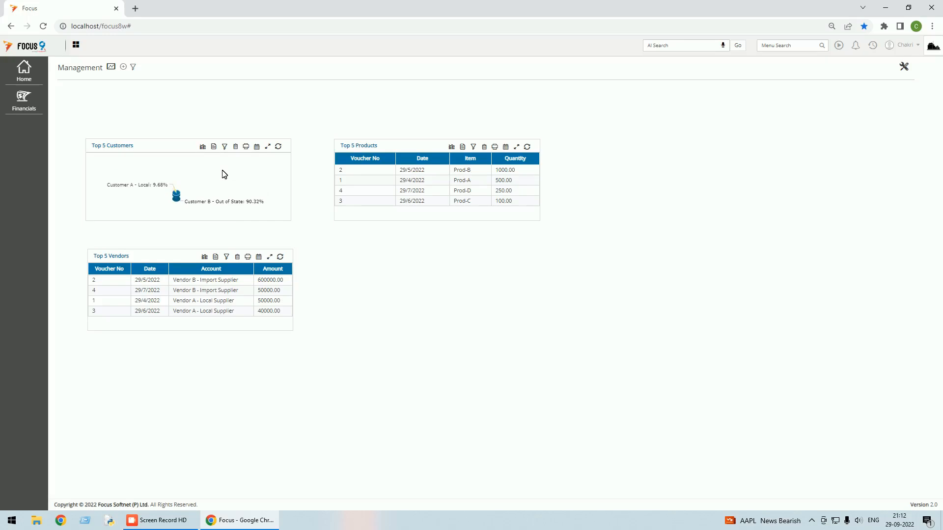
left_click(214, 147)
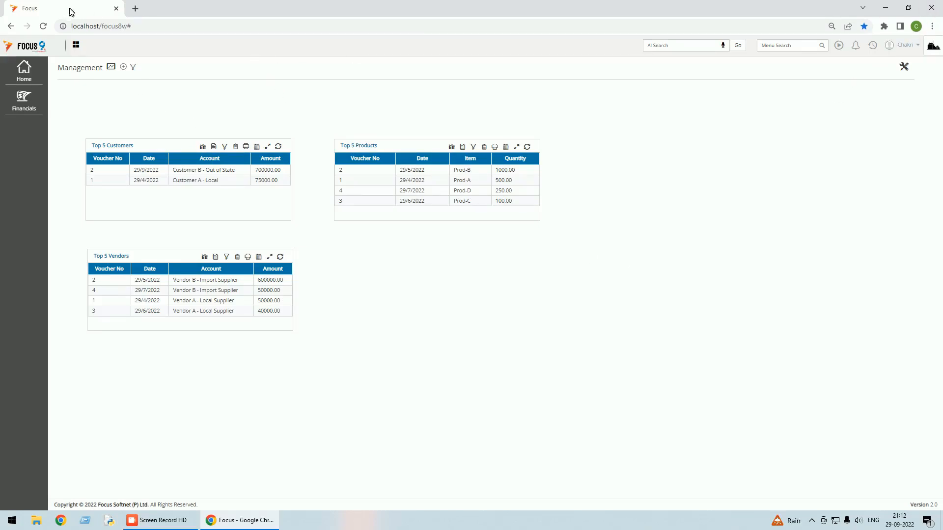
Reload the dashboard and display Top 5 Customers as a funnel chart.
left_click(48, 25)
left_click(202, 146)
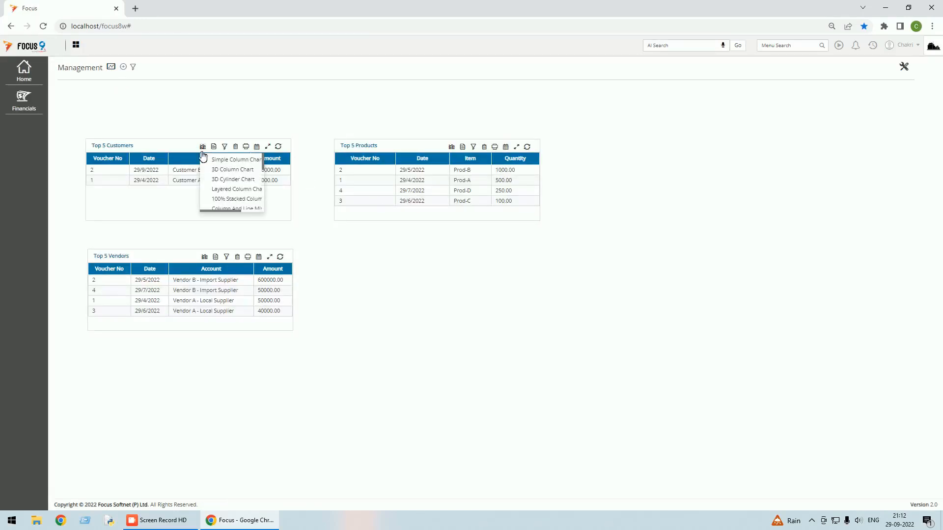
scroll(211, 190, "down", 2)
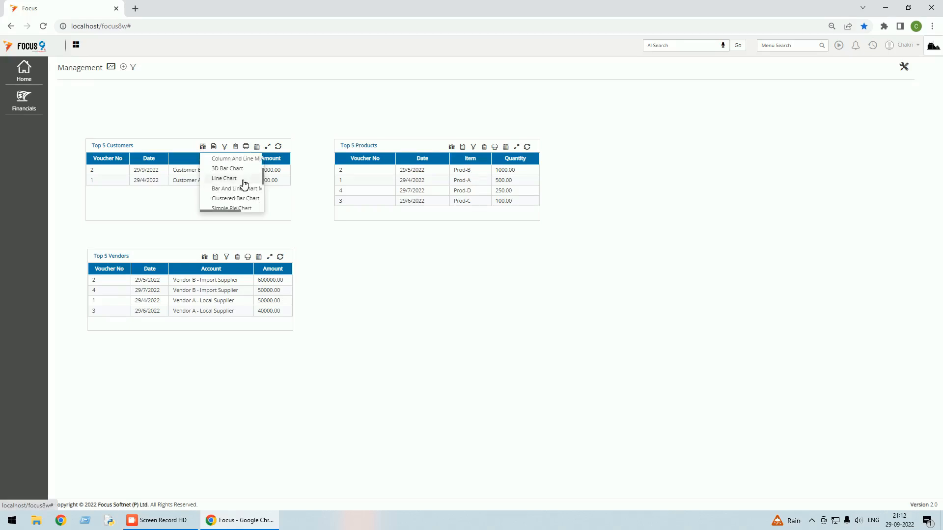
scroll(244, 183, "down", 2)
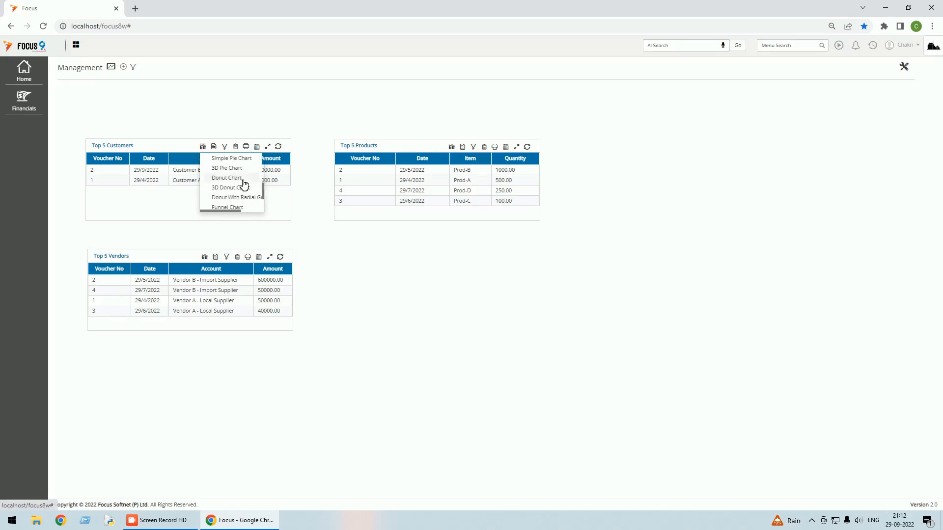
left_click(238, 183)
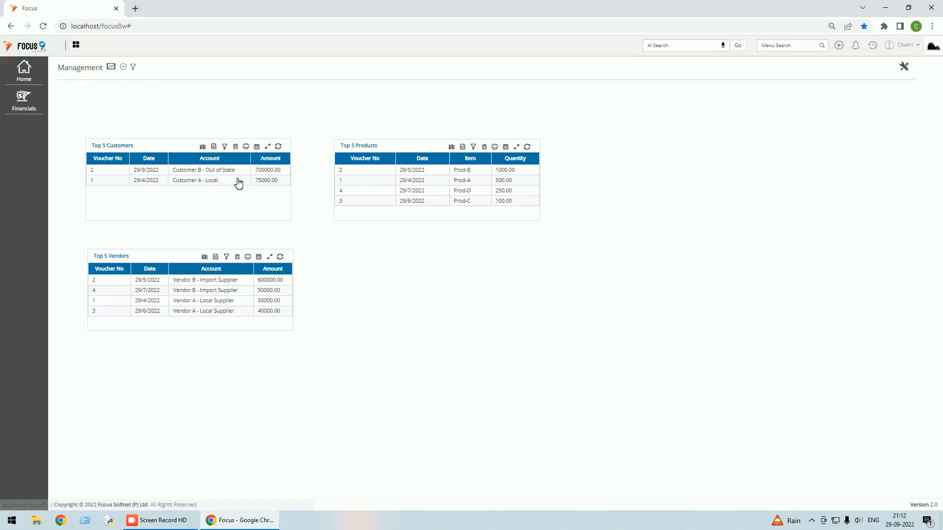
left_click(213, 147)
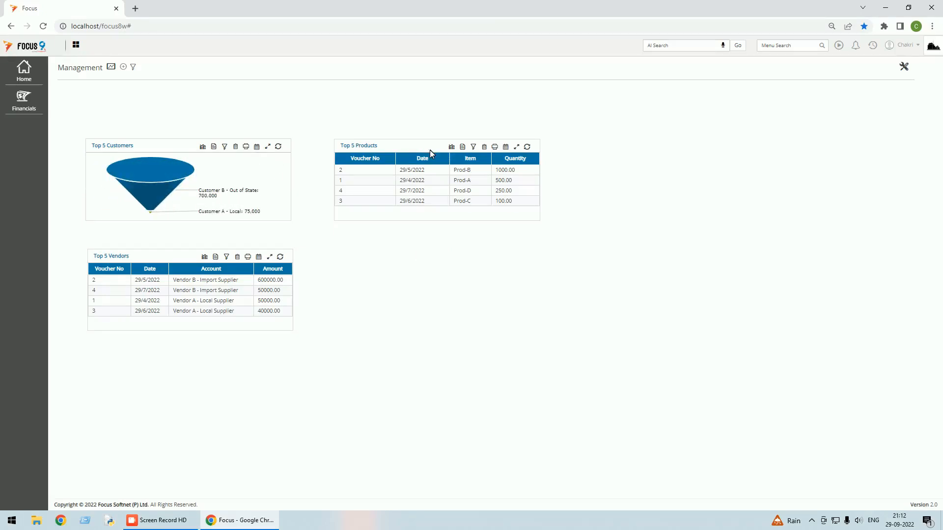
Display Top 5 Products as a donut chart across Prod-A to Prod-D.
left_click(451, 147)
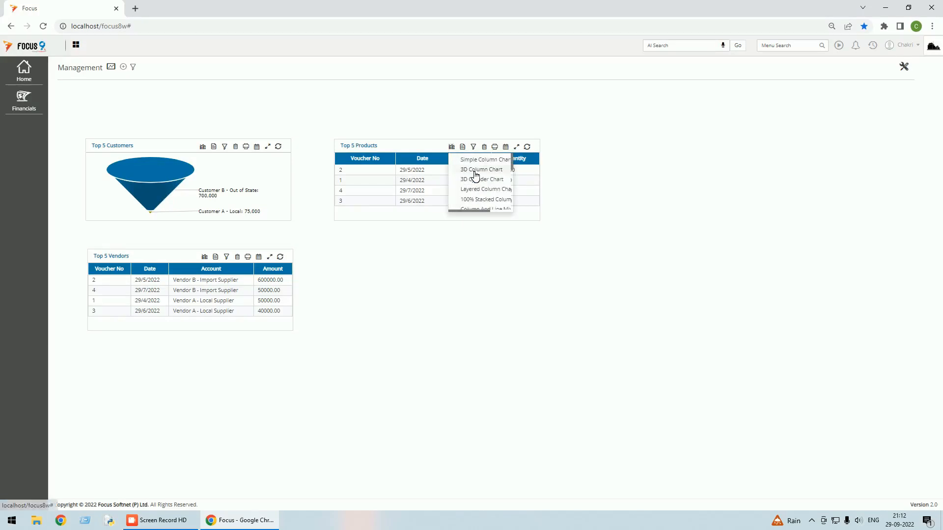
scroll(475, 176, "down", 5)
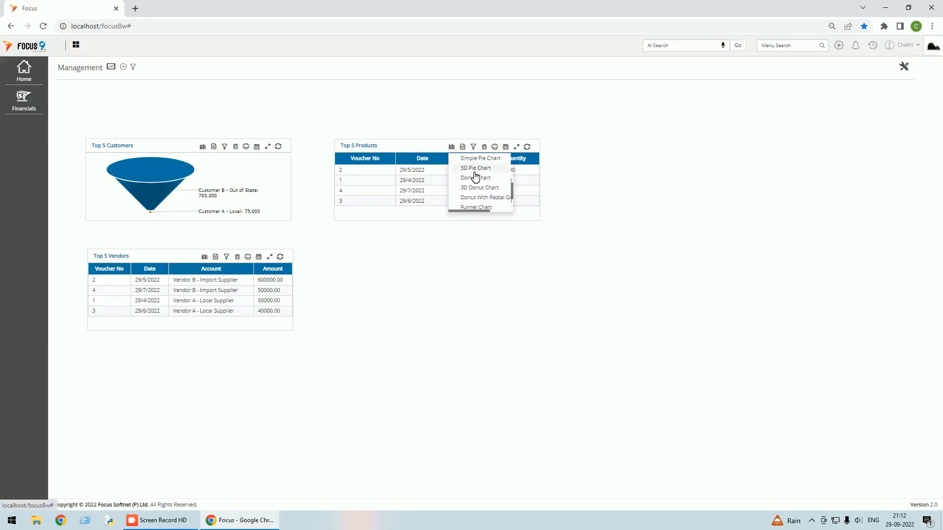
left_click(475, 209)
left_click(464, 148)
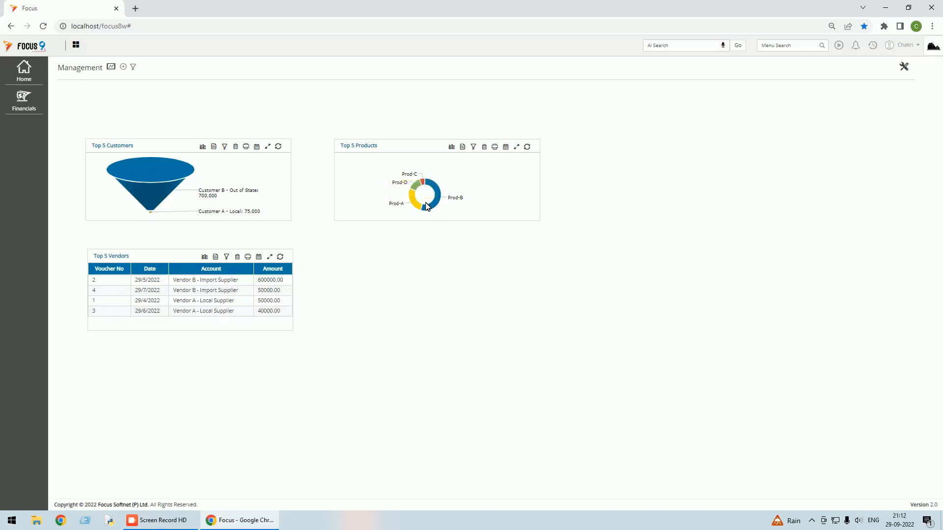
Show Top 5 Vendors as a donut chart split 12.16% and 87.84%.
left_click(205, 257)
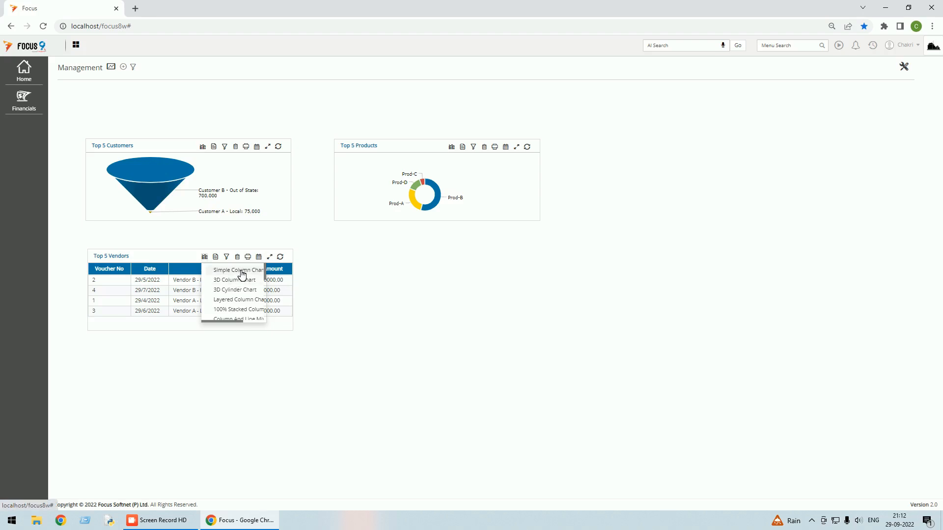
left_click(242, 270)
left_click(216, 257)
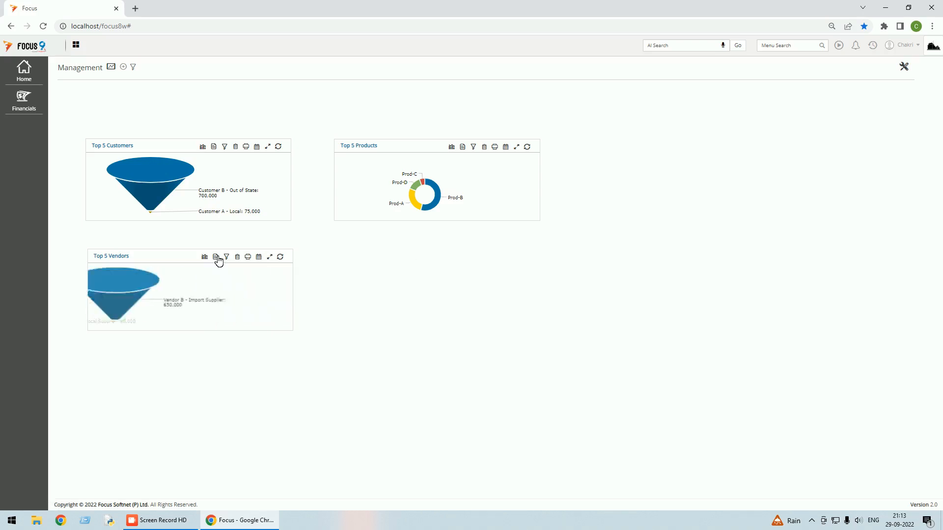
left_click(204, 257)
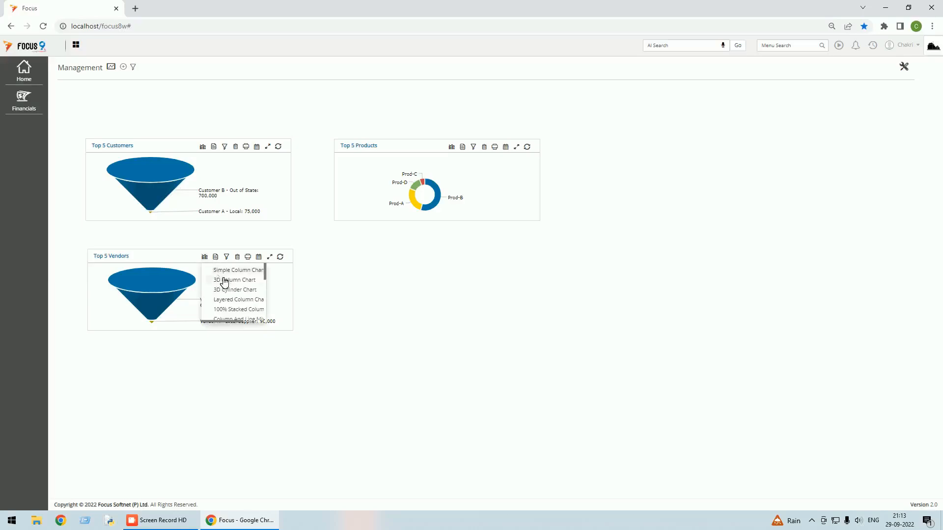
scroll(225, 282, "down", 1)
scroll(224, 282, "down", 2)
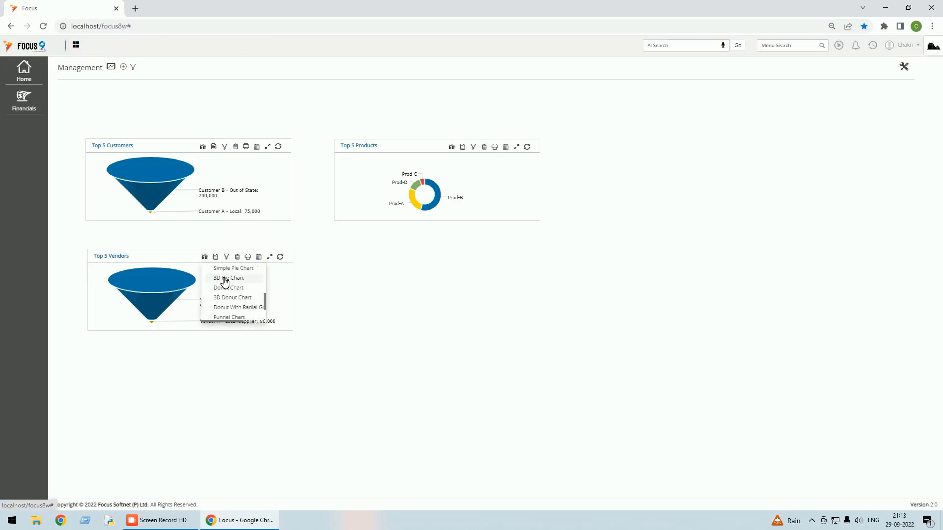
left_click(237, 308)
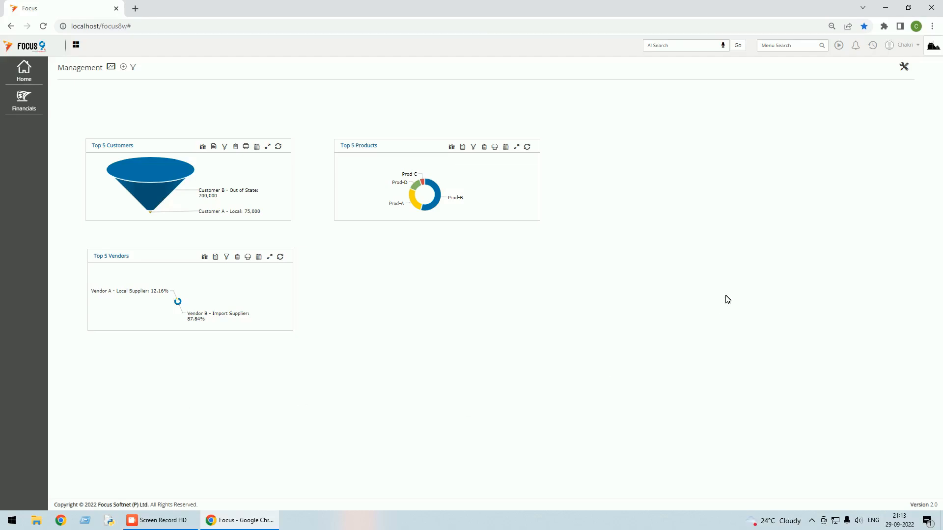
Log out and sign back in as a different user with their user name and password.
left_click(905, 45)
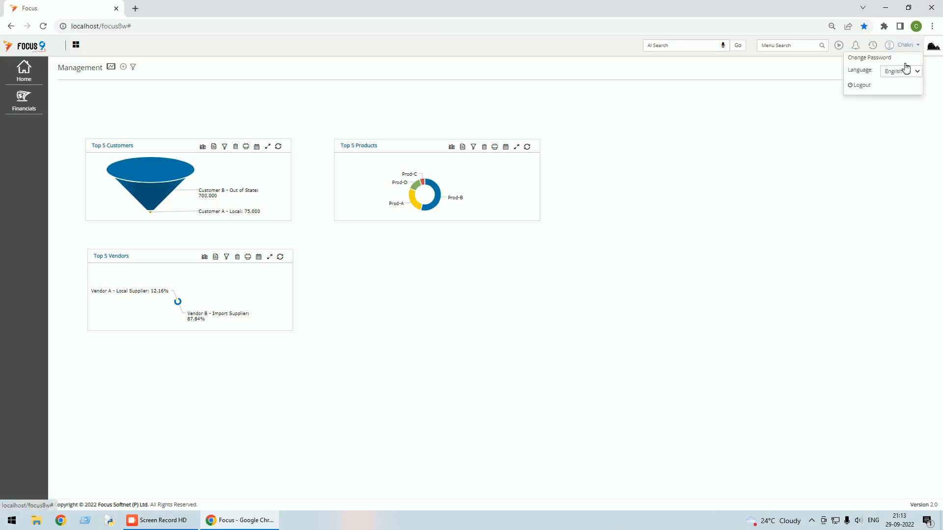
left_click(860, 86)
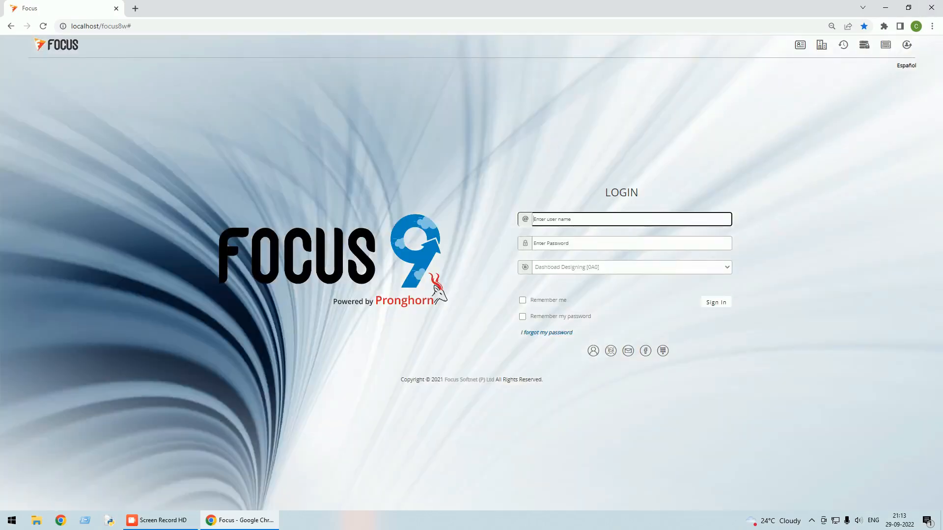
type("su")
key("Tab")
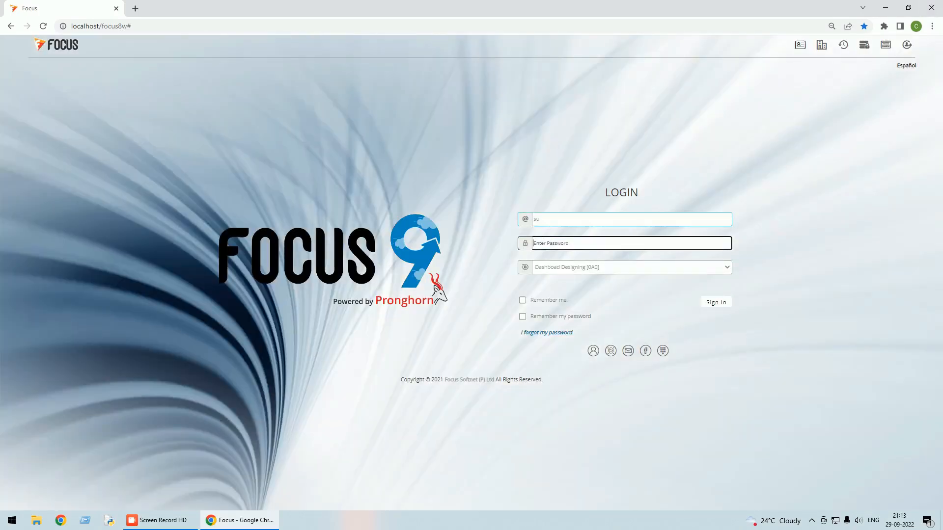
type("su")
left_click(716, 302)
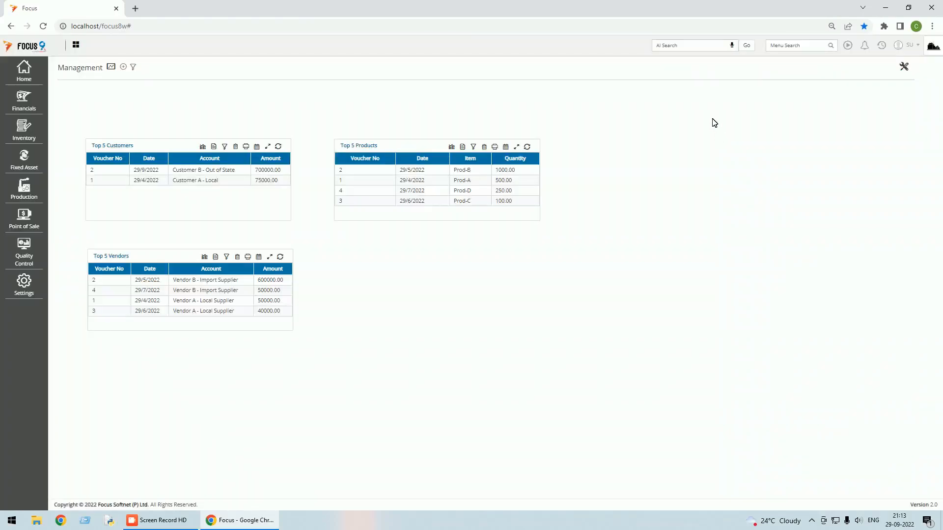
Edit the dashboard layout and create a new graph dashlet named 'Total Receivables'.
left_click(905, 67)
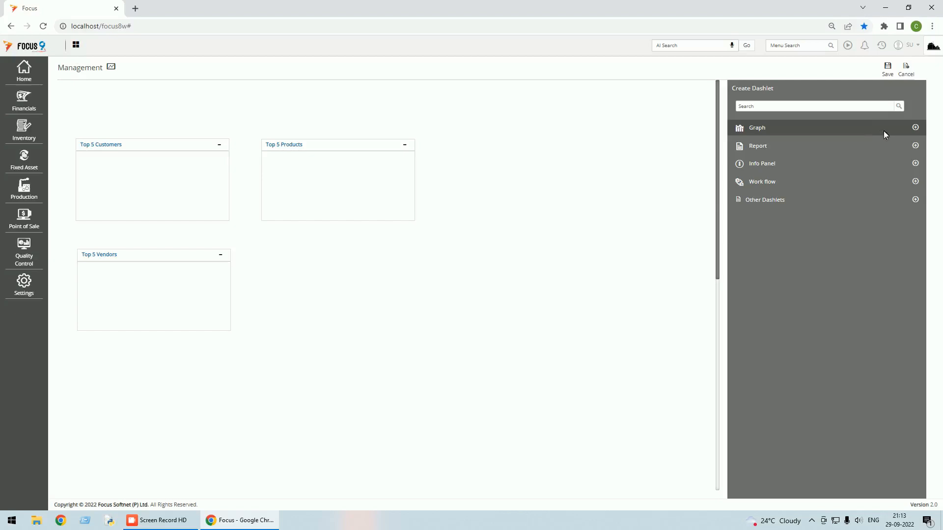
left_click(765, 133)
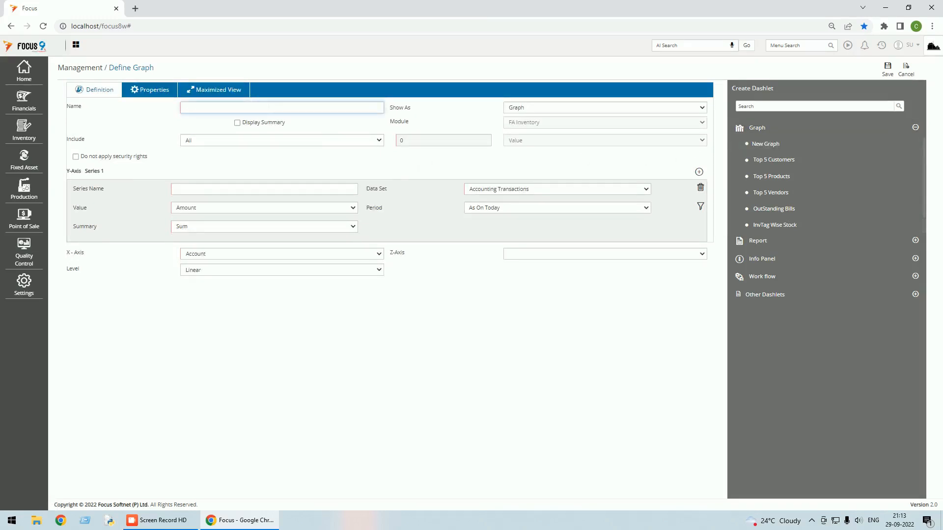
type("Total Receivables")
key("Tab")
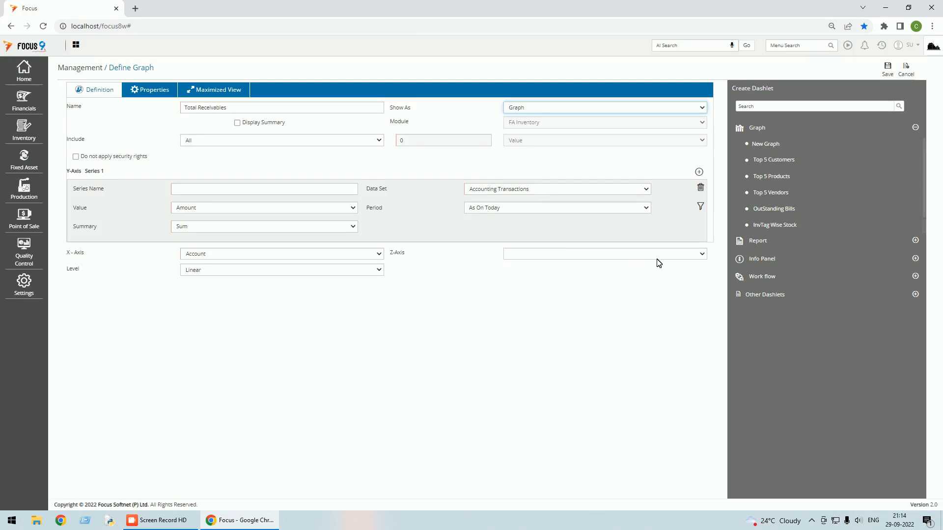
Leave X-axis as Account, Z-axis empty and level Linear, then list the data sets.
left_click(379, 255)
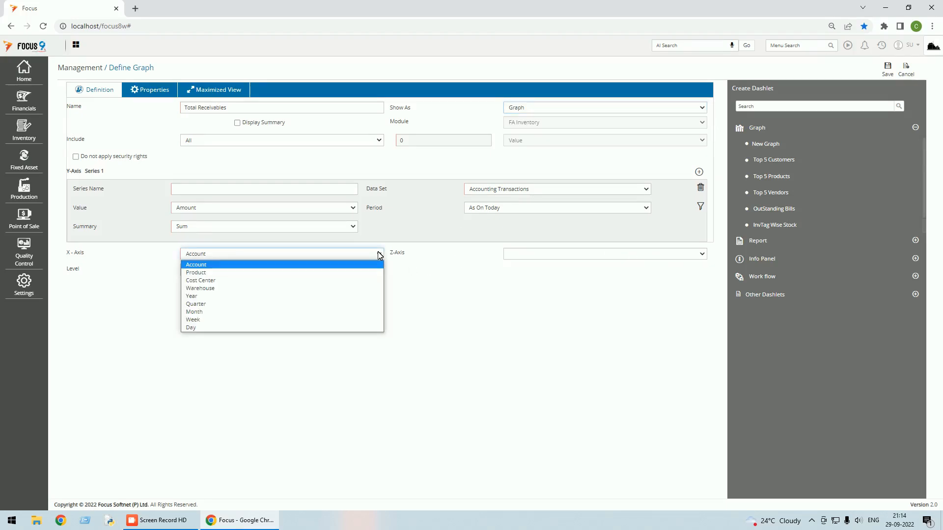
left_click(379, 255)
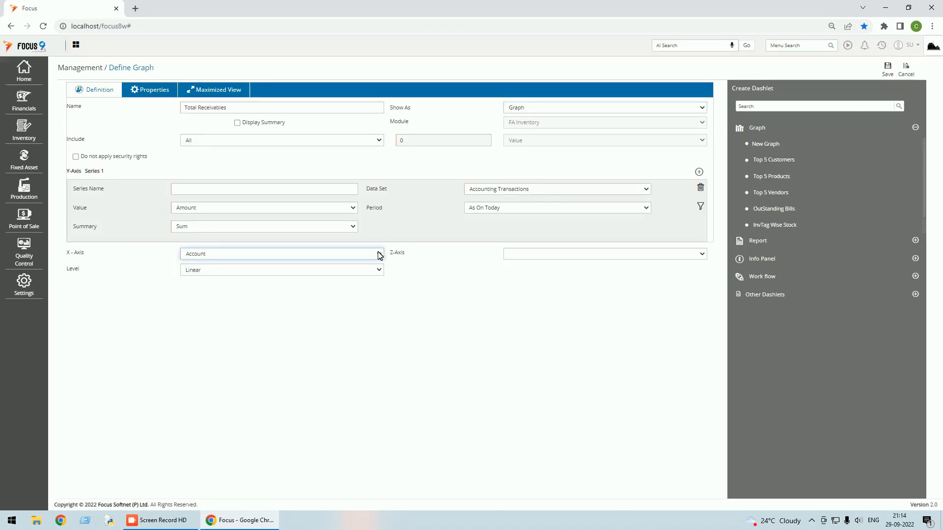
left_click(702, 255)
left_click(702, 255)
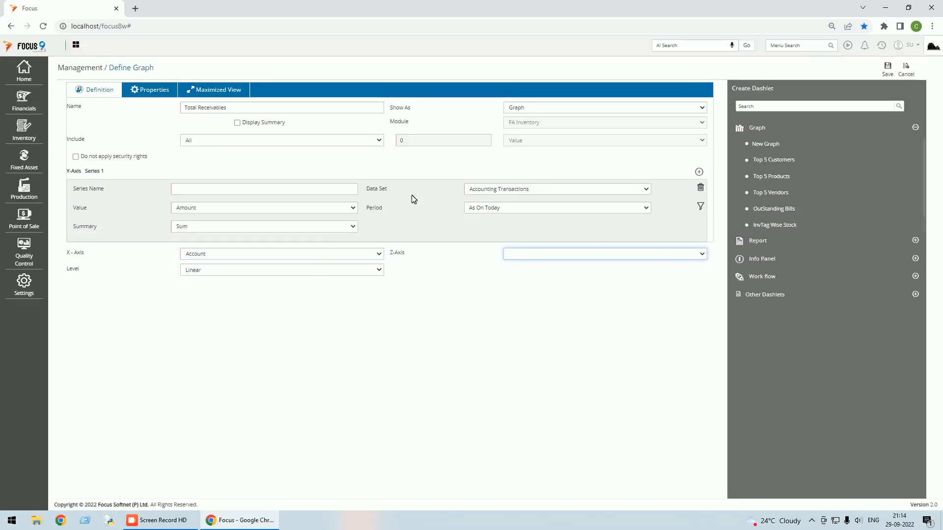
left_click(378, 270)
left_click(380, 272)
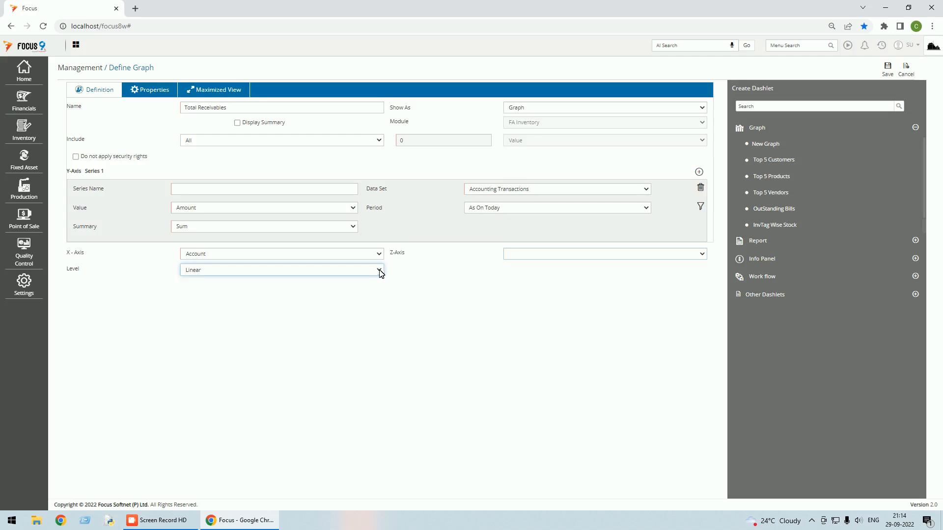
left_click(548, 191)
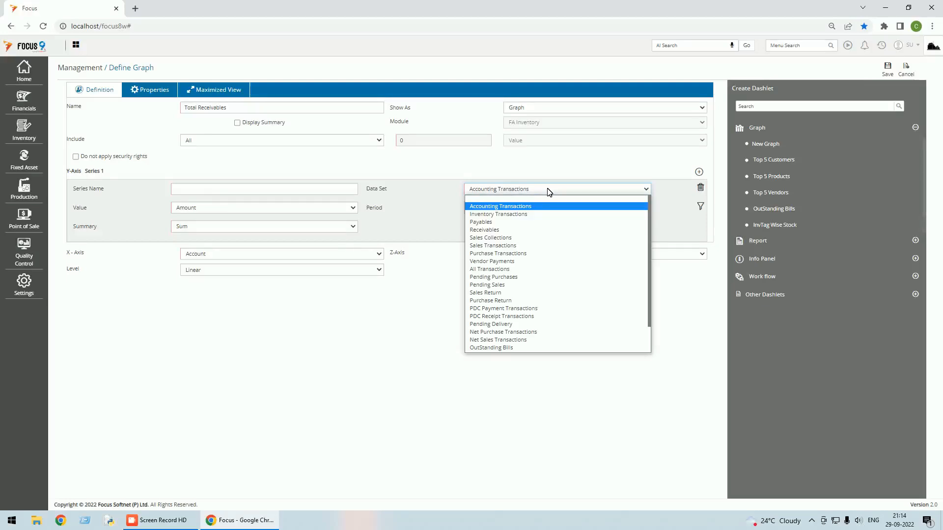
Use the Receivables data set with As On Today and All records, naming the series 'Test'.
scroll(560, 234, "down", 1)
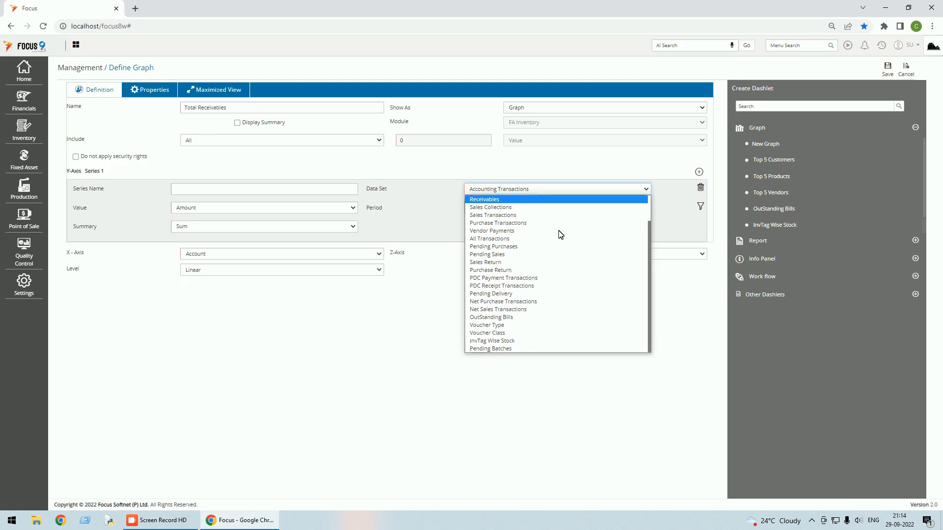
scroll(560, 234, "up", 1)
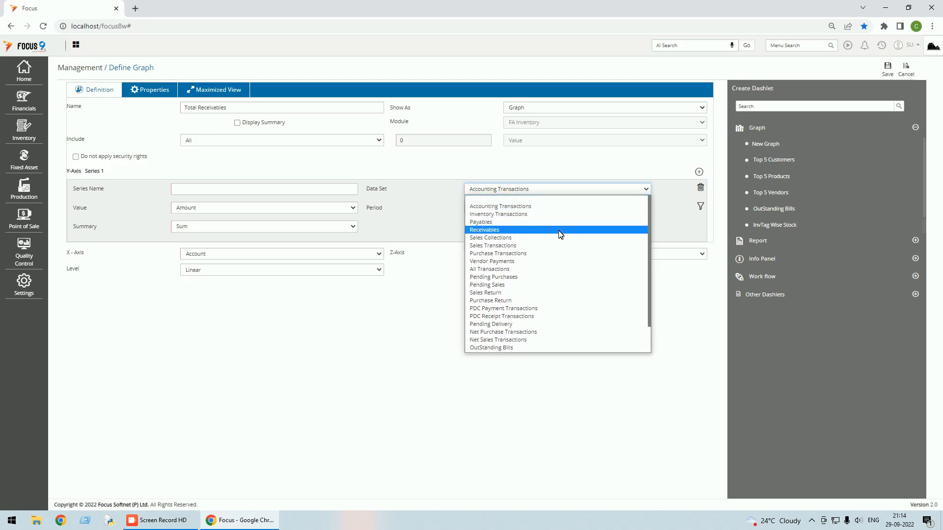
left_click(492, 231)
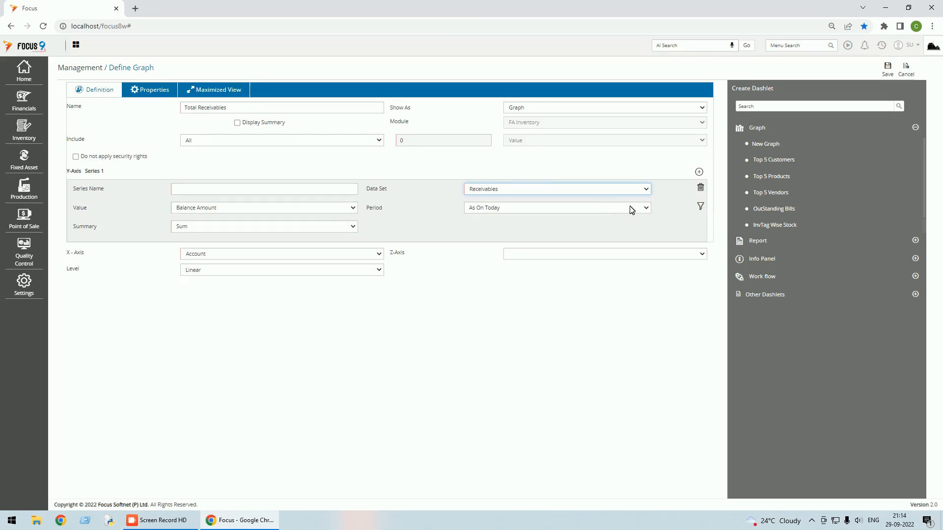
left_click(644, 209)
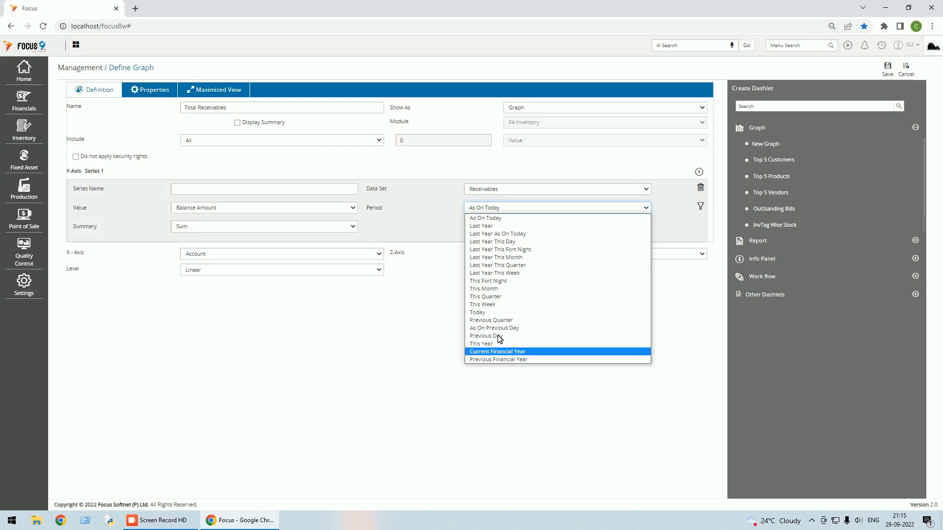
left_click(490, 218)
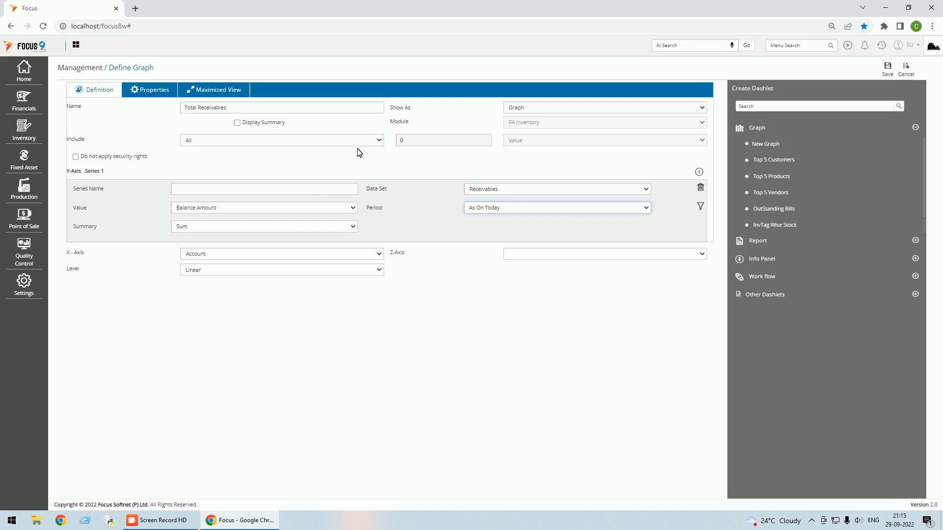
left_click(379, 141)
left_click(380, 142)
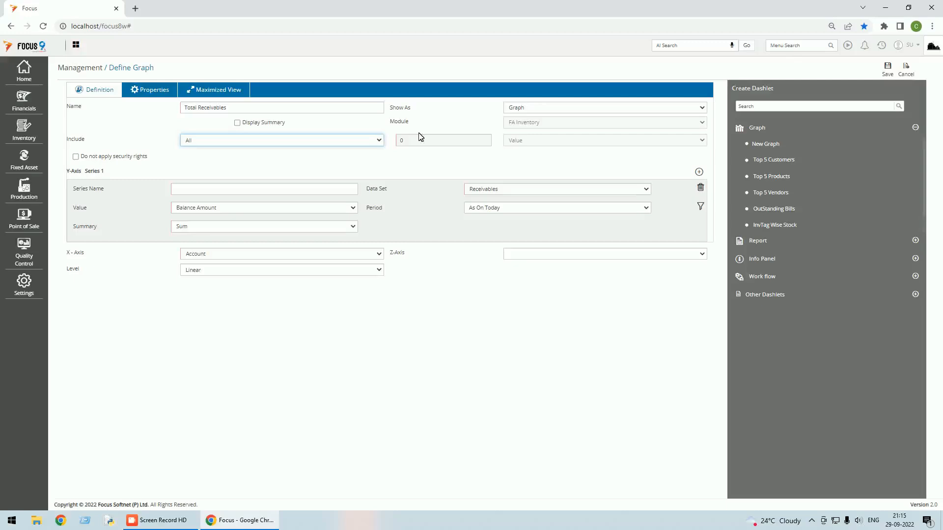
left_click(890, 72)
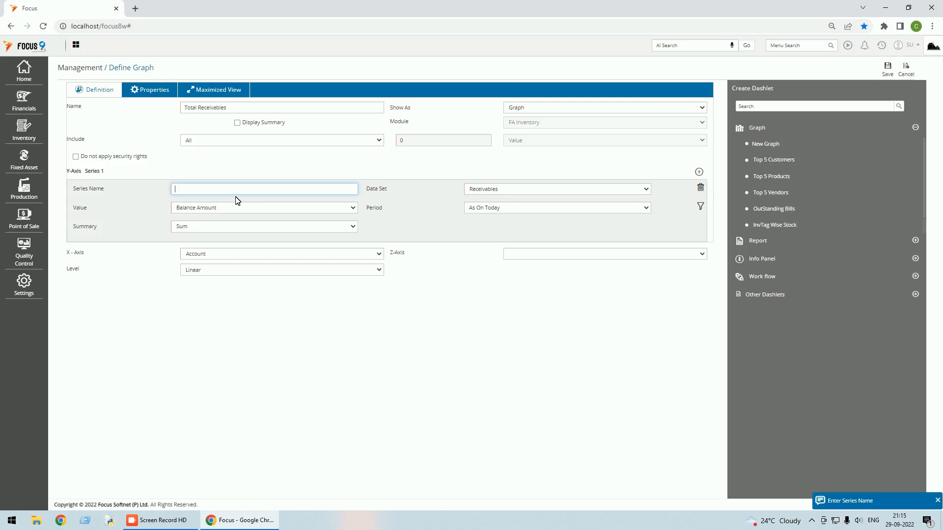
type("Test")
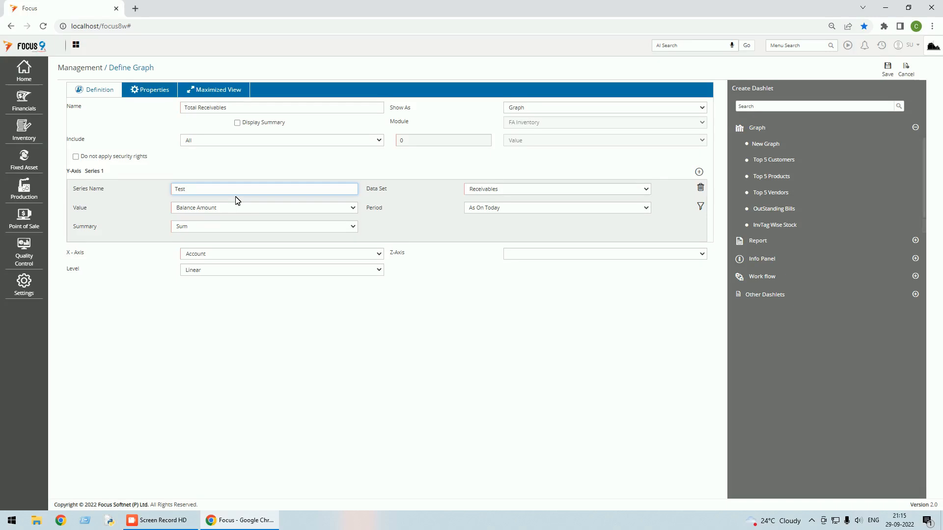
key("Tab")
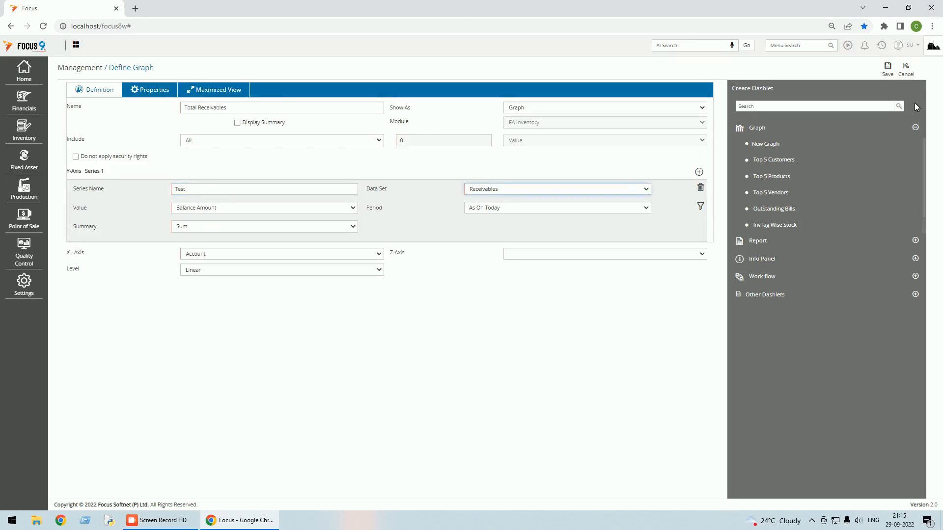
Save the graph, place the Total Receivables dashlet beside Top 5 Vendors, and save the layout.
left_click(893, 74)
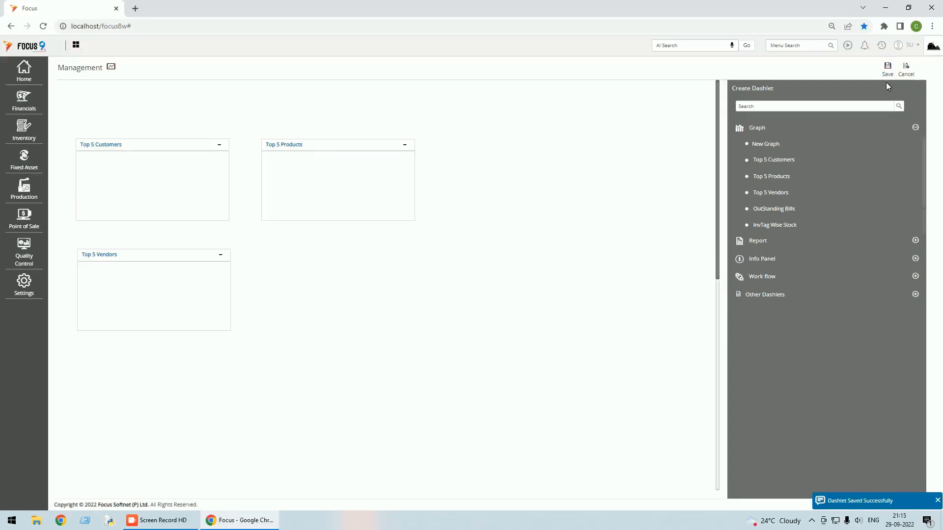
left_click(798, 109)
type("t")
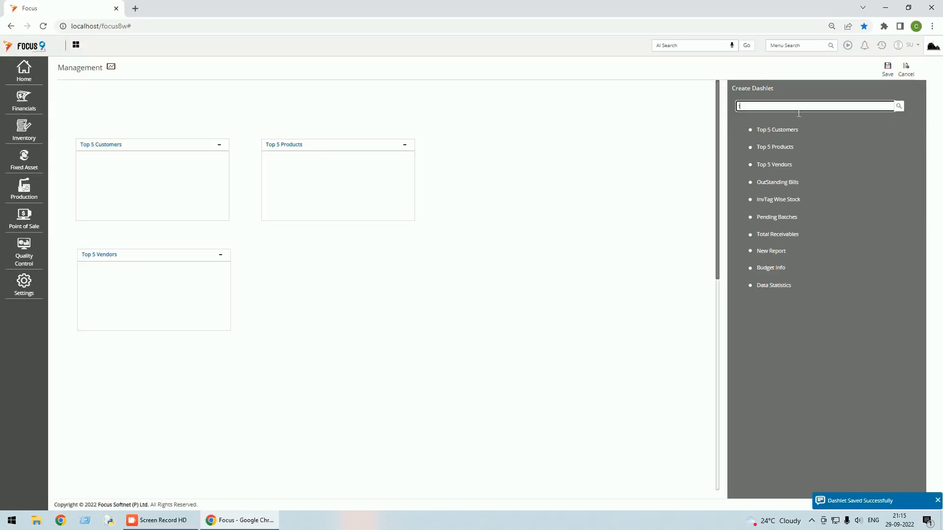
left_click_drag(766, 242, 312, 260)
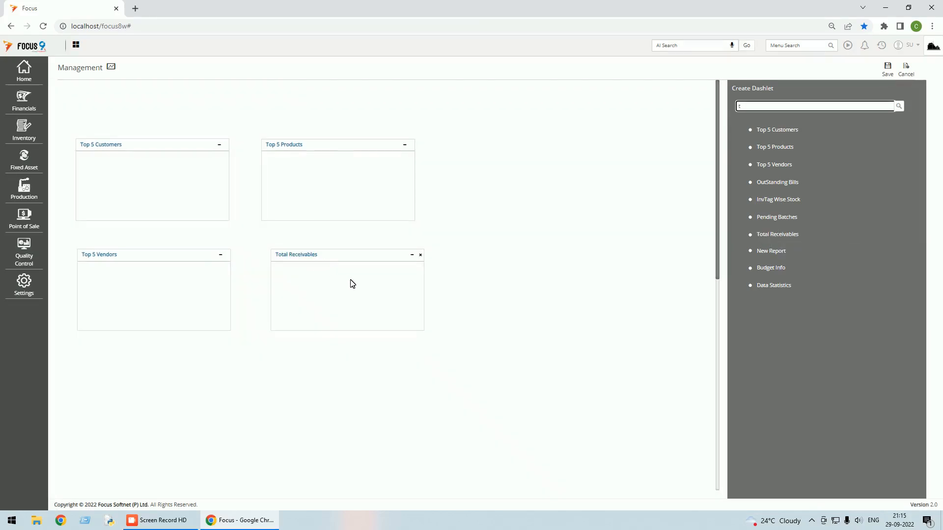
left_click(888, 72)
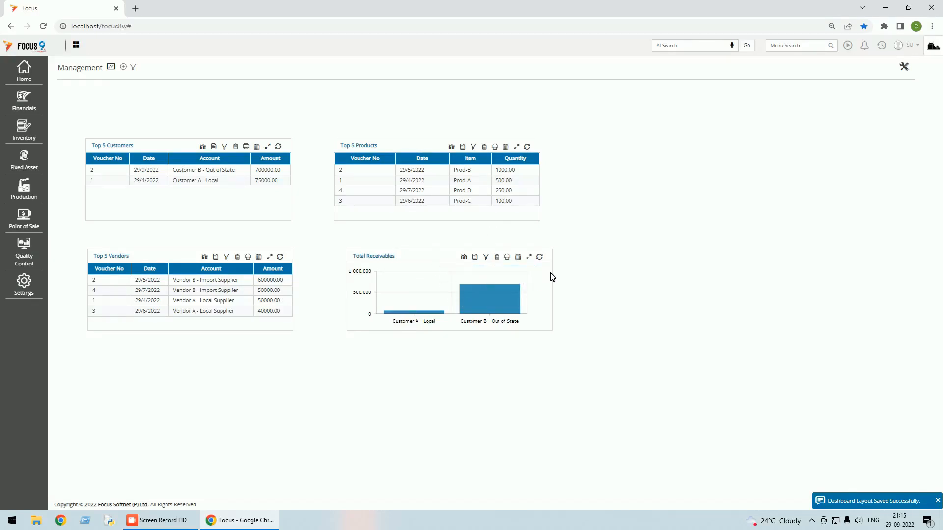
left_click(468, 259)
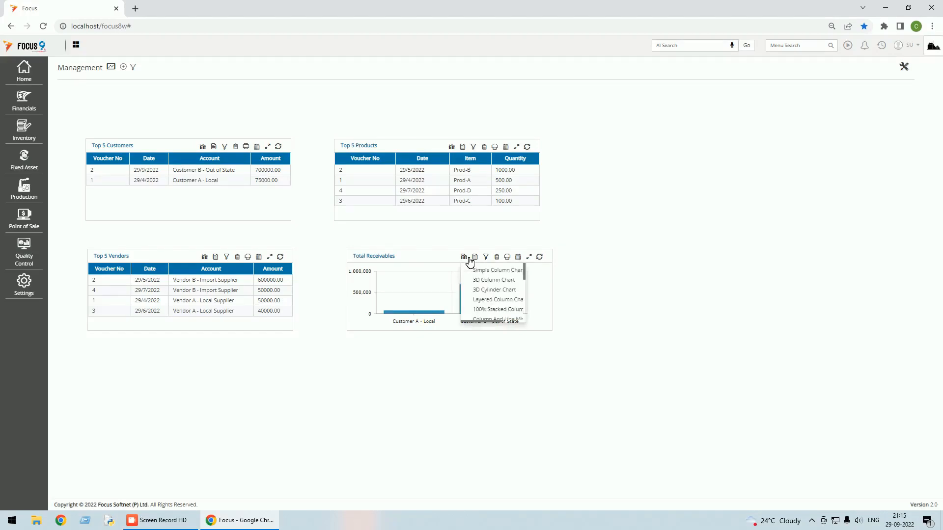
left_click(469, 259)
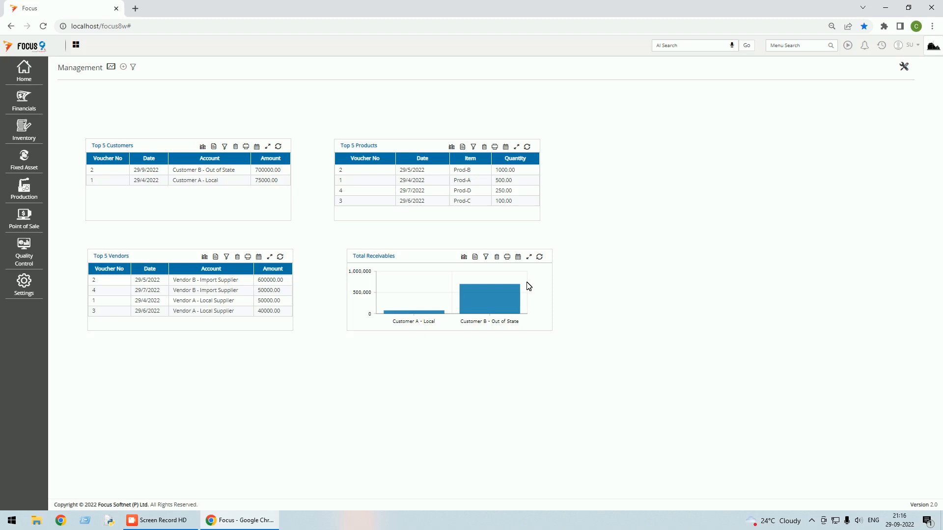
left_click(529, 258)
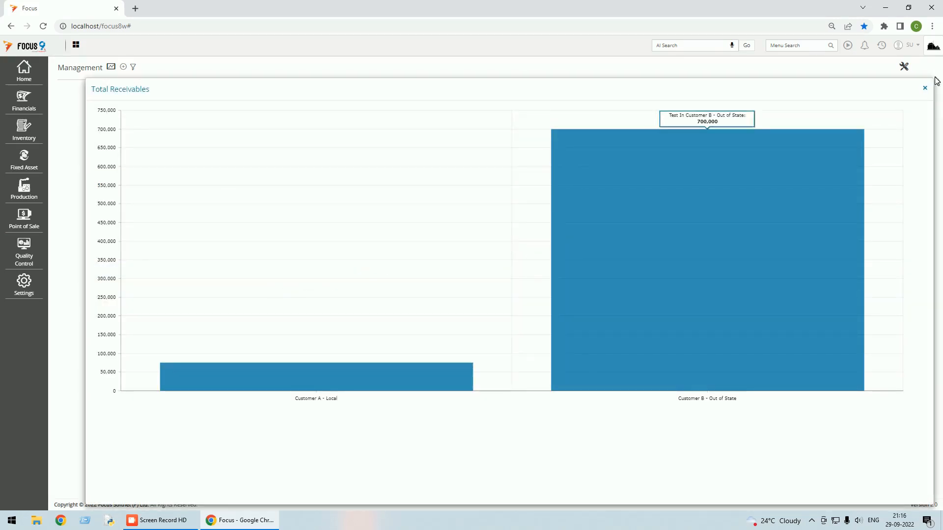
left_click(922, 90)
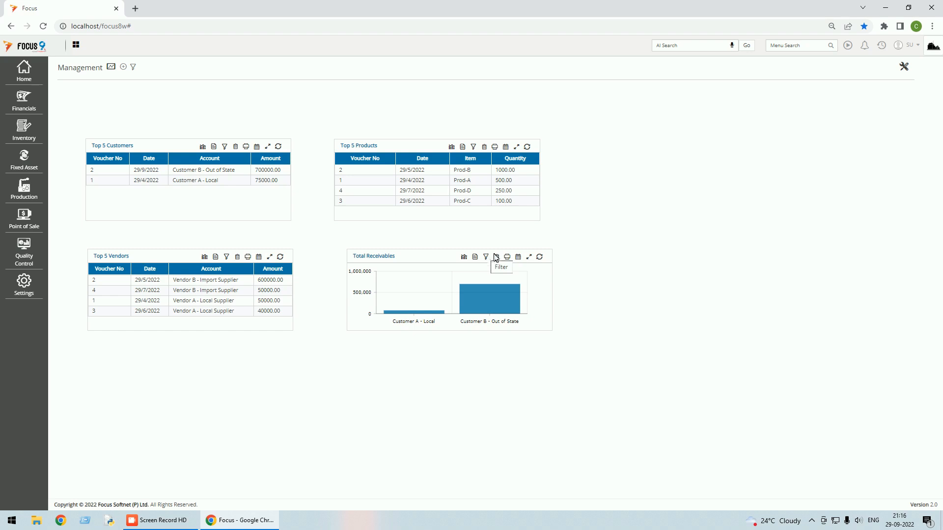
left_click(540, 257)
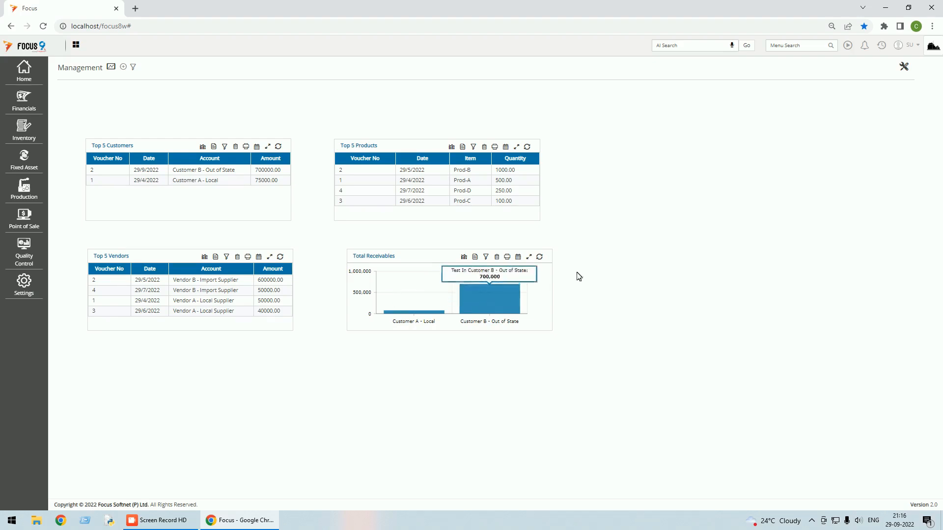
Create an info panel named 'Total Receivables Value', keeping Info Type as Standard value.
left_click(904, 67)
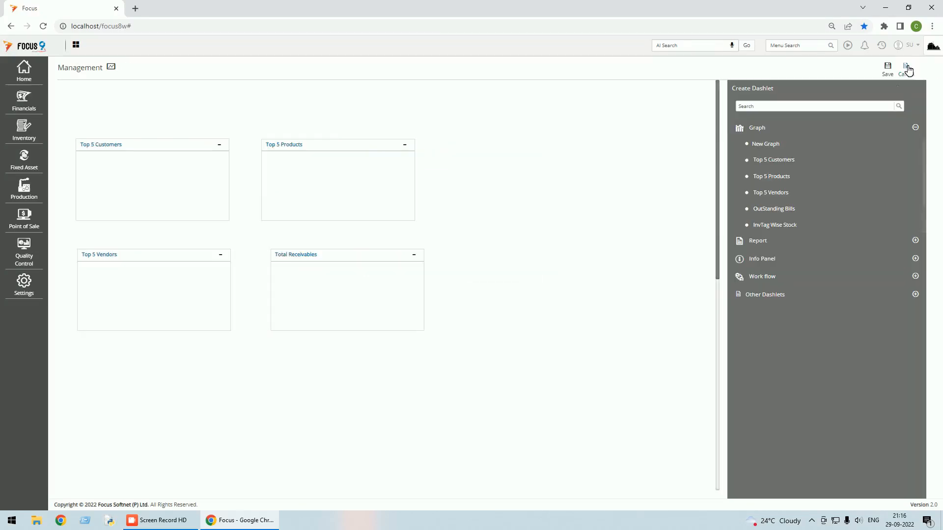
left_click(914, 259)
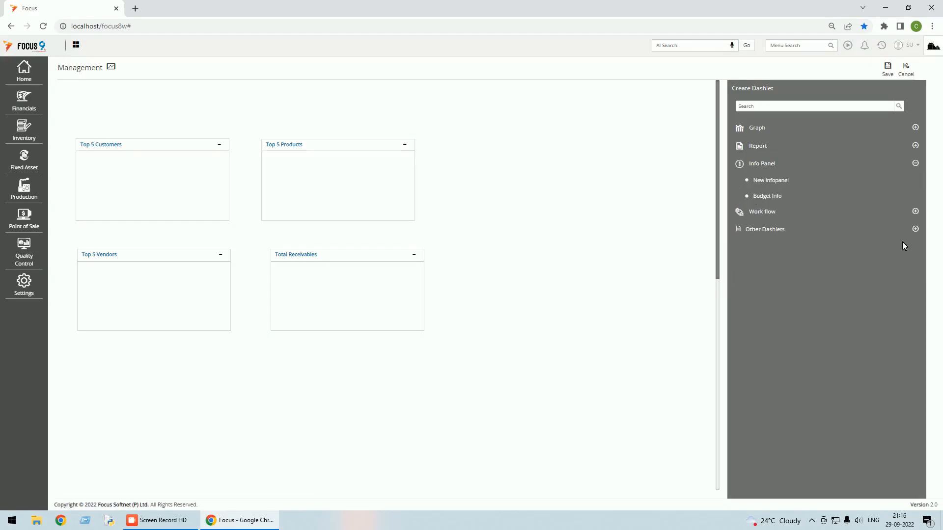
left_click(780, 181)
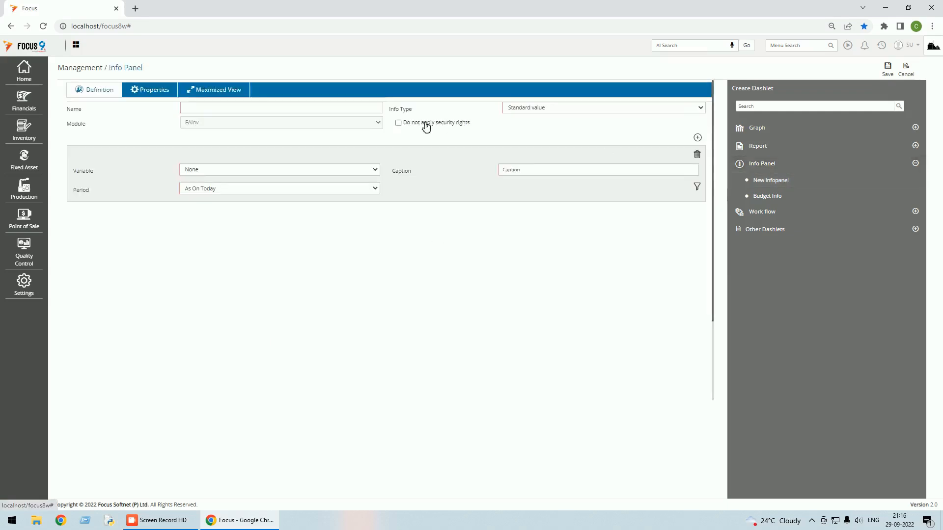
left_click(252, 107)
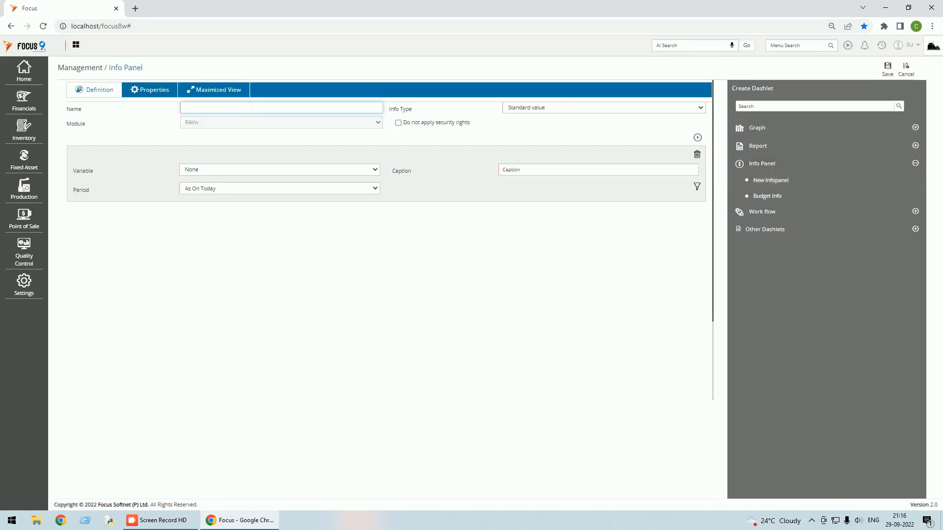
type("Total Receivables Value")
key("Tab")
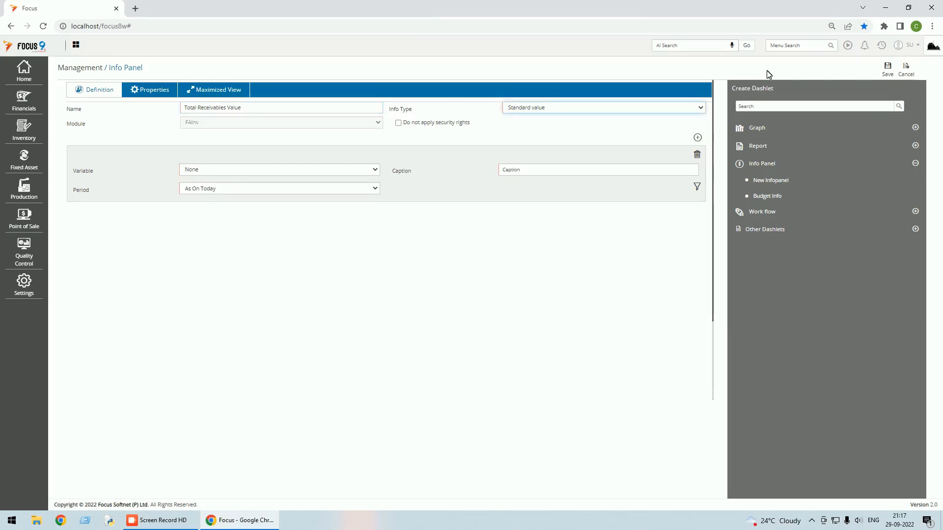
left_click(702, 109)
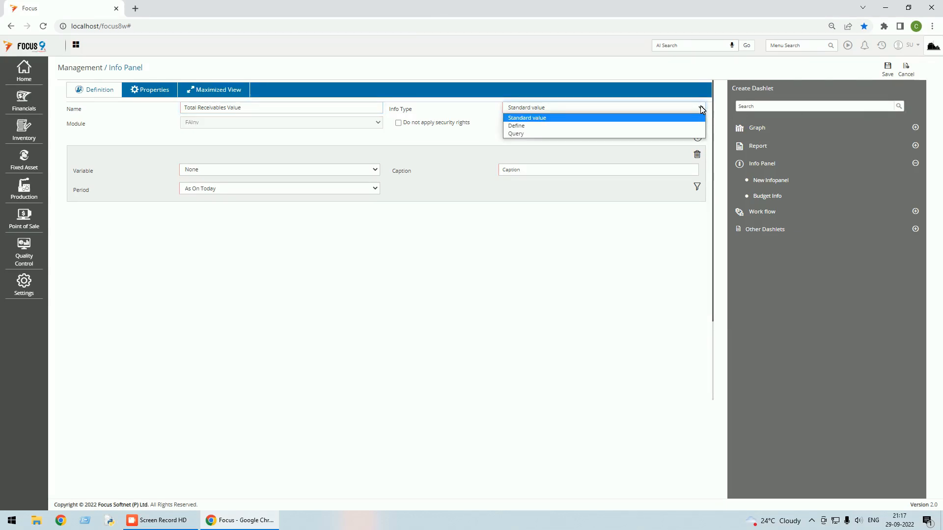
left_click(702, 110)
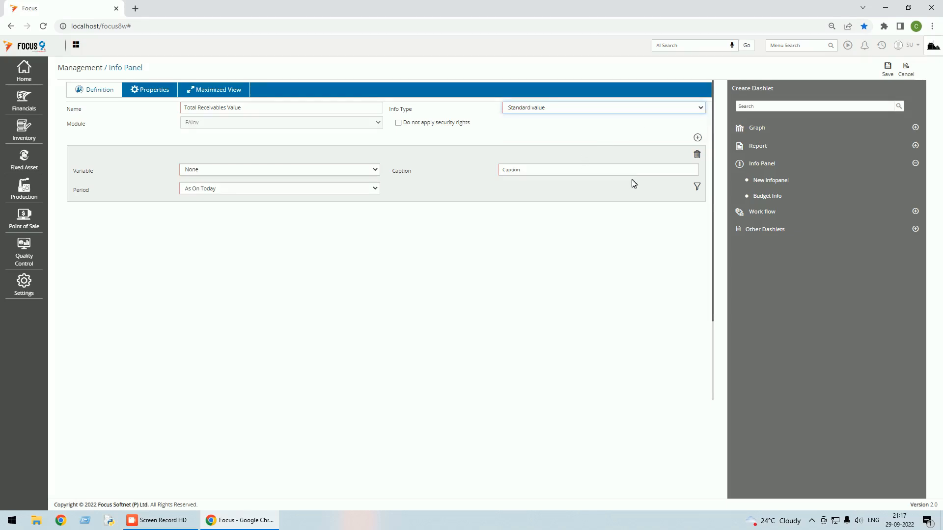
Browse the panel's variable list, jumping to Receivable in Global Currency.
left_click(377, 170)
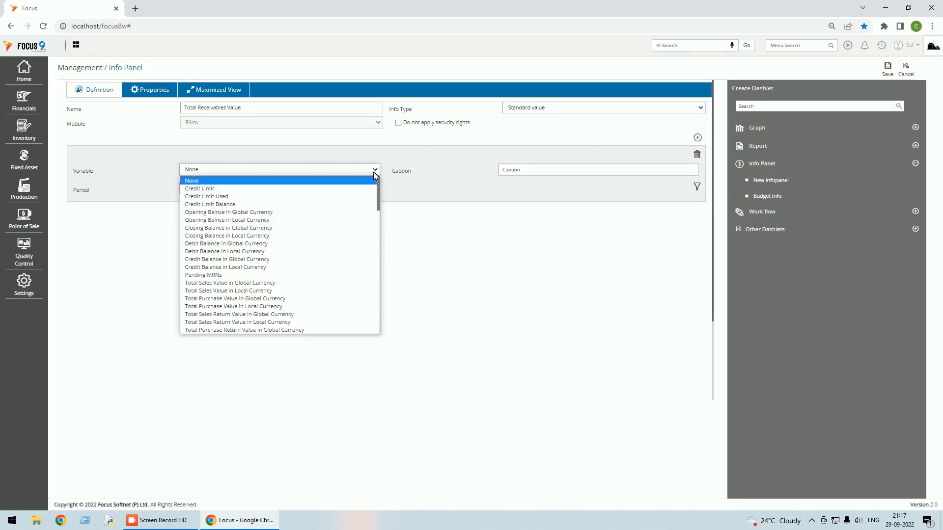
scroll(315, 212, "down", 4)
scroll(316, 214, "down", 4)
key("Down")
key("Down")
key("Down")
key("Down")
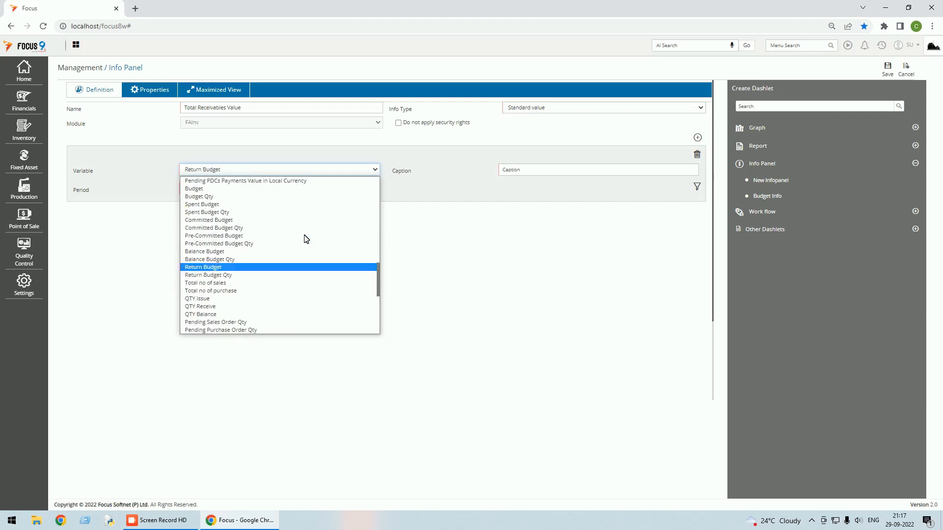
scroll(306, 239, "down", 5)
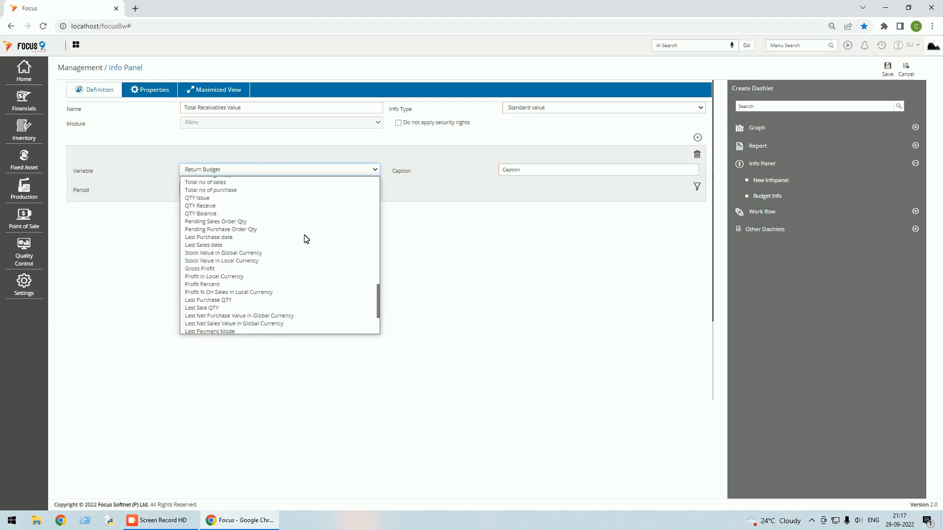
scroll(306, 239, "up", 10)
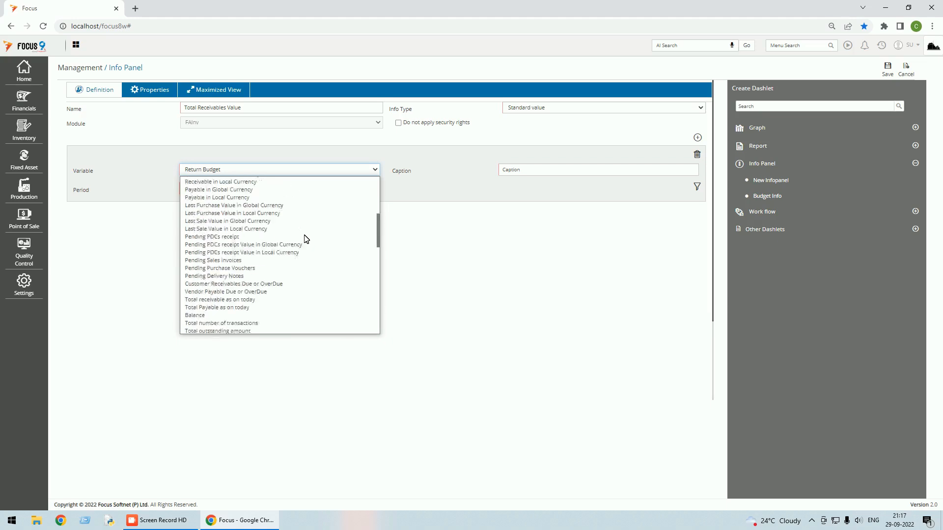
scroll(306, 239, "down", 3)
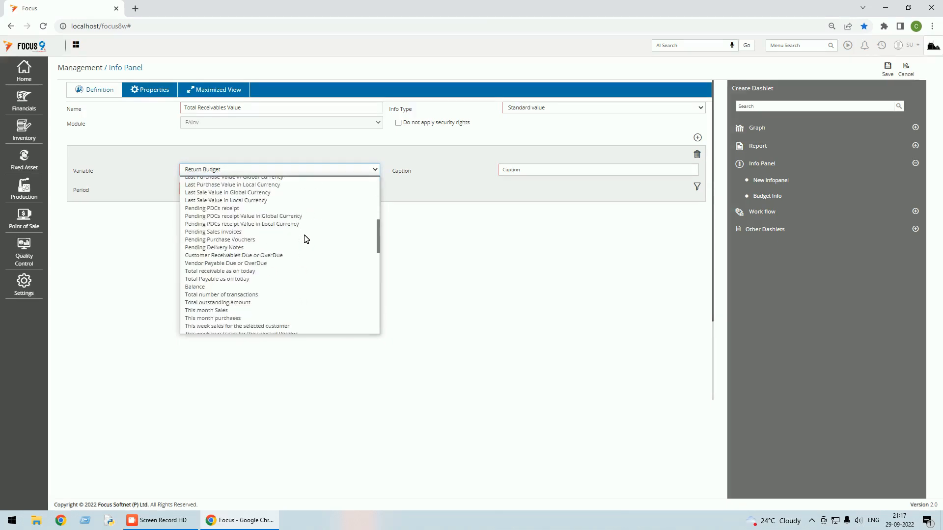
key("r")
key("r")
key("r")
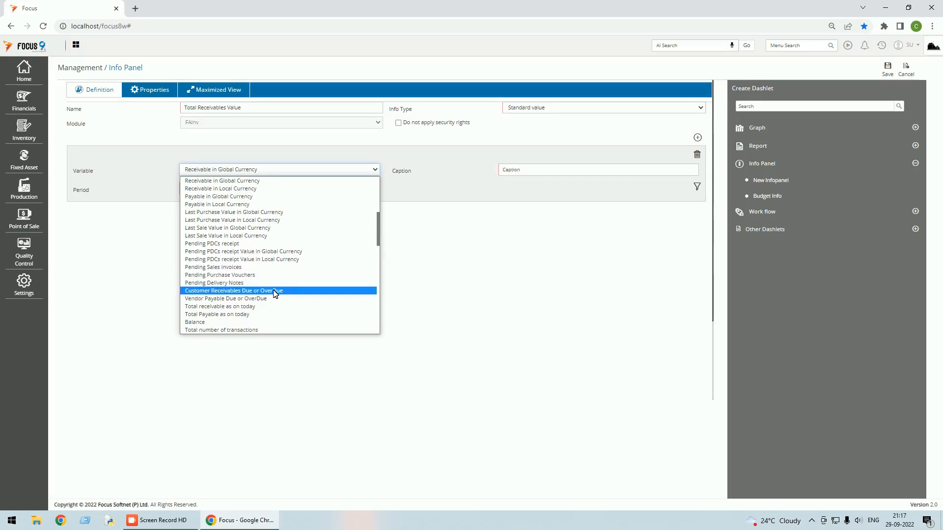
Settle on Balance as the variable, captioned Balance with Period As On Today.
scroll(275, 293, "down", 2)
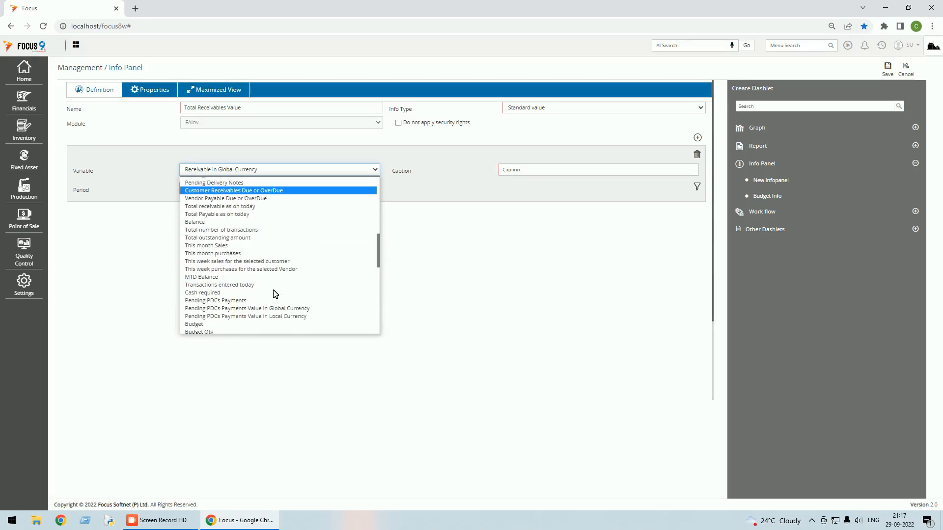
scroll(275, 293, "down", 2)
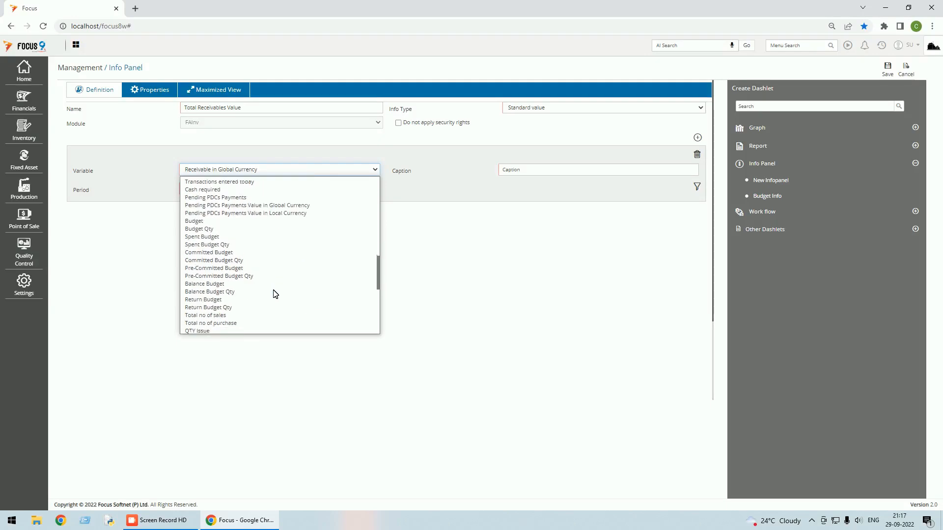
scroll(275, 293, "down", 2)
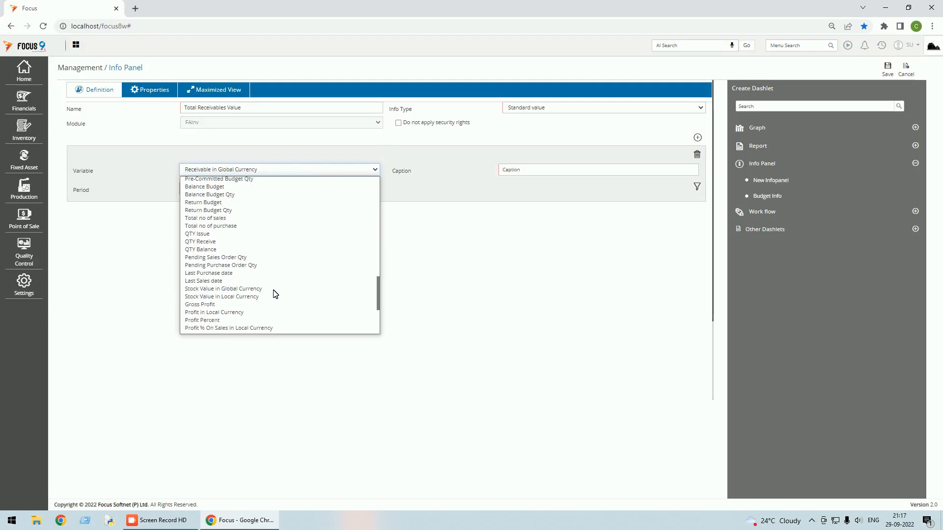
scroll(275, 293, "down", 2)
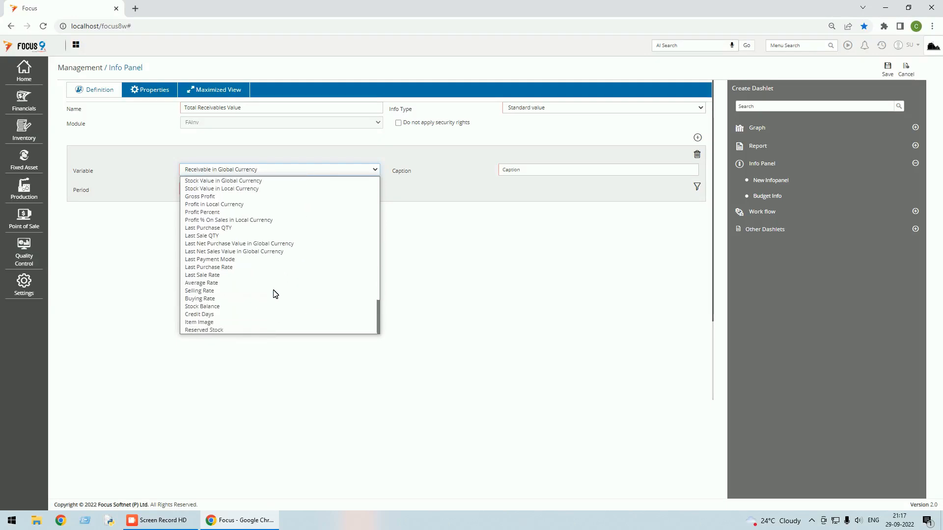
scroll(275, 293, "up", 4)
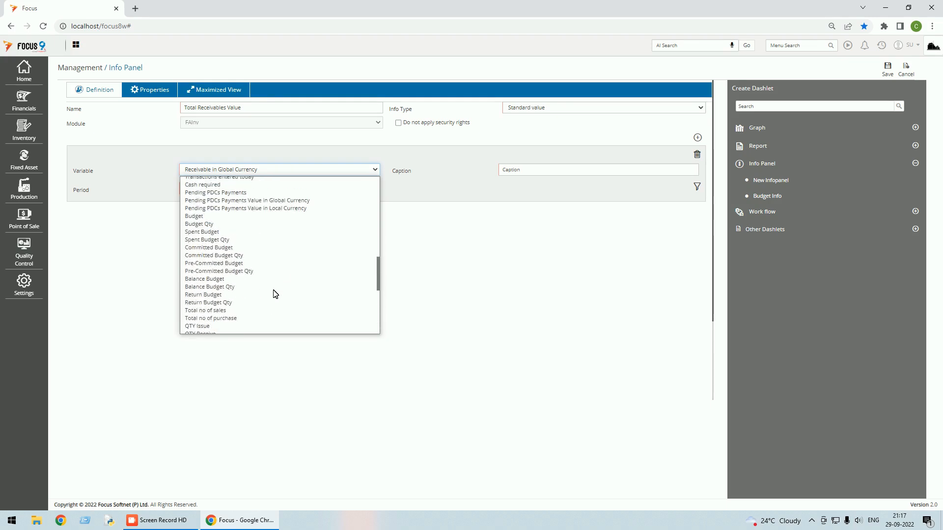
left_click(270, 169)
left_click(267, 171)
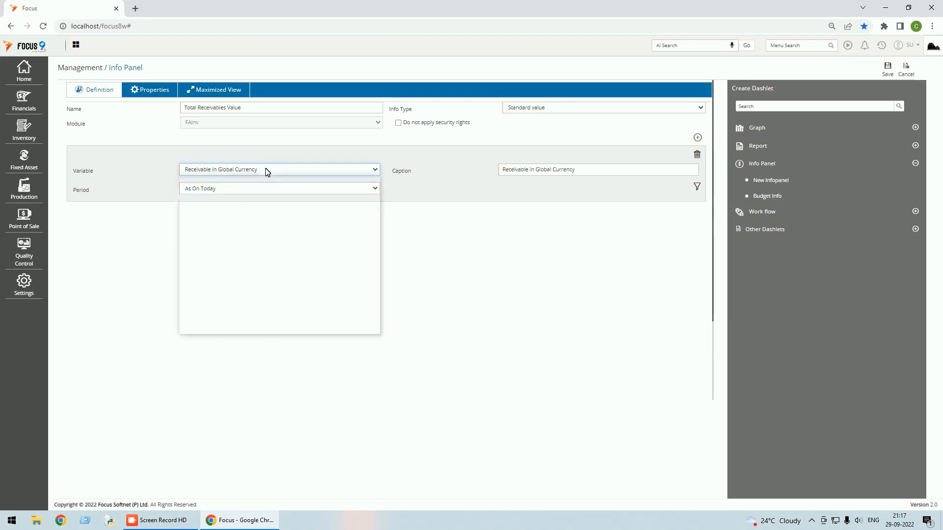
key("b")
key("Return")
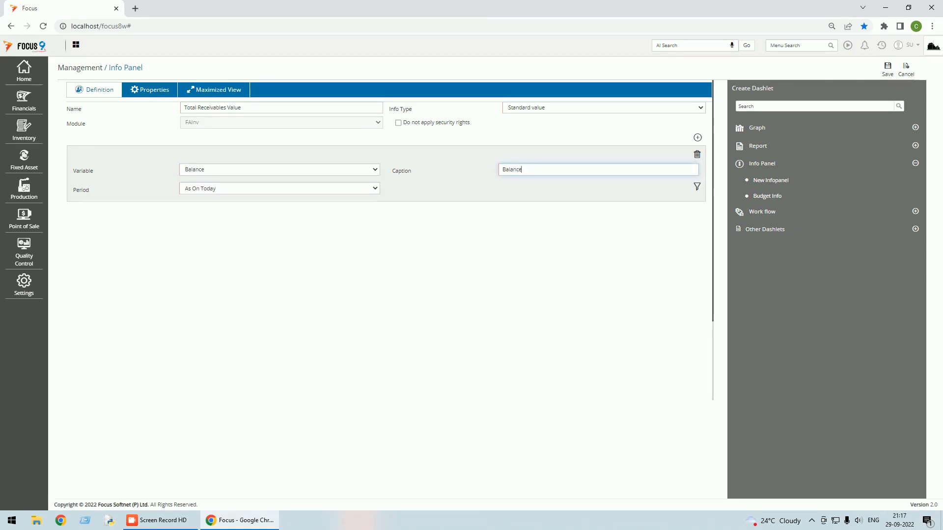
Save the Total Receivables Value panel, place it beside Top 5 Products, and save the layout showing 0.00.
left_click(891, 73)
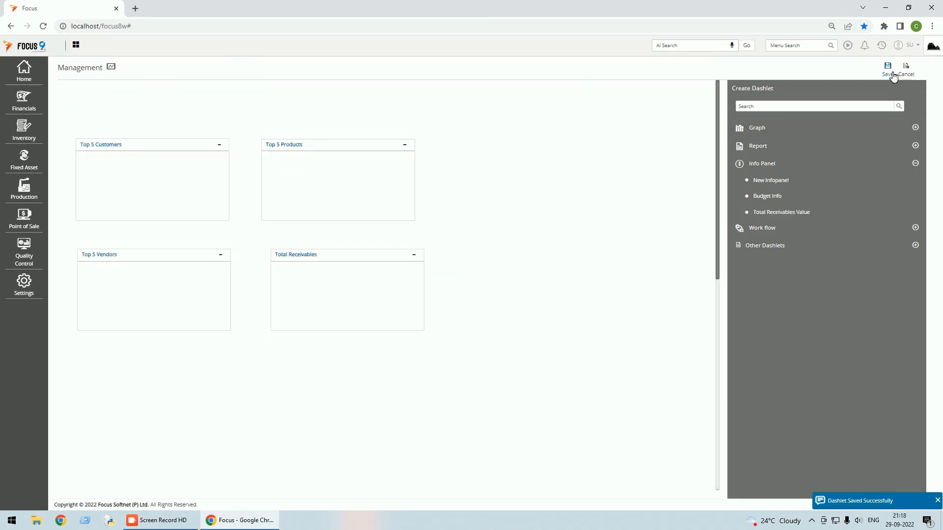
left_click(890, 74)
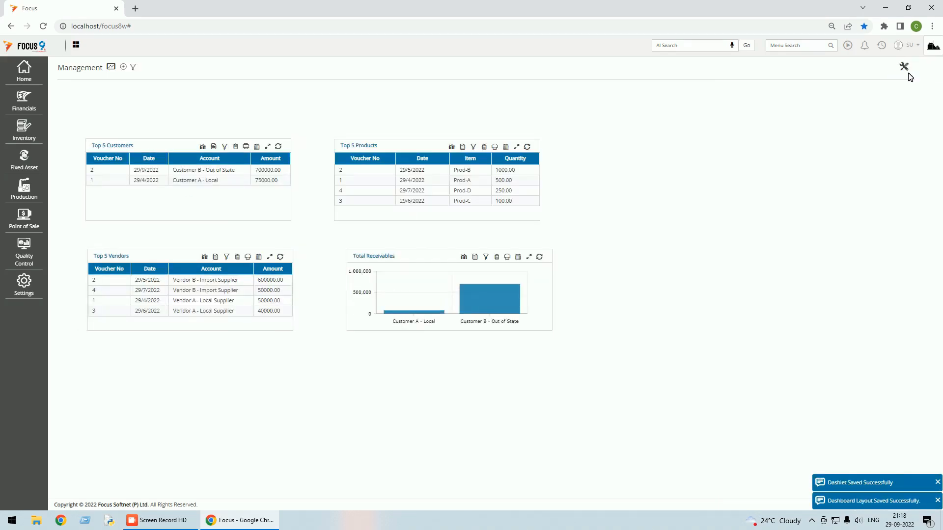
left_click(904, 67)
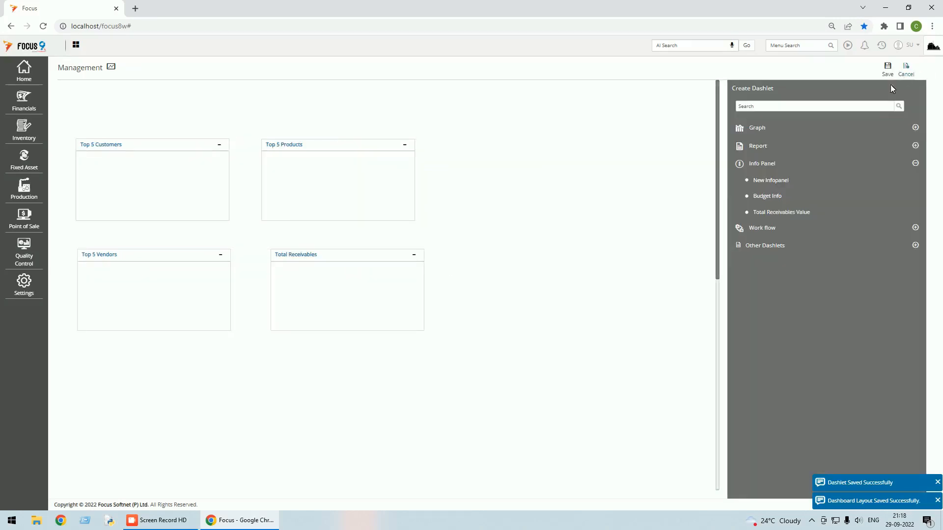
left_click_drag(812, 219, 531, 146)
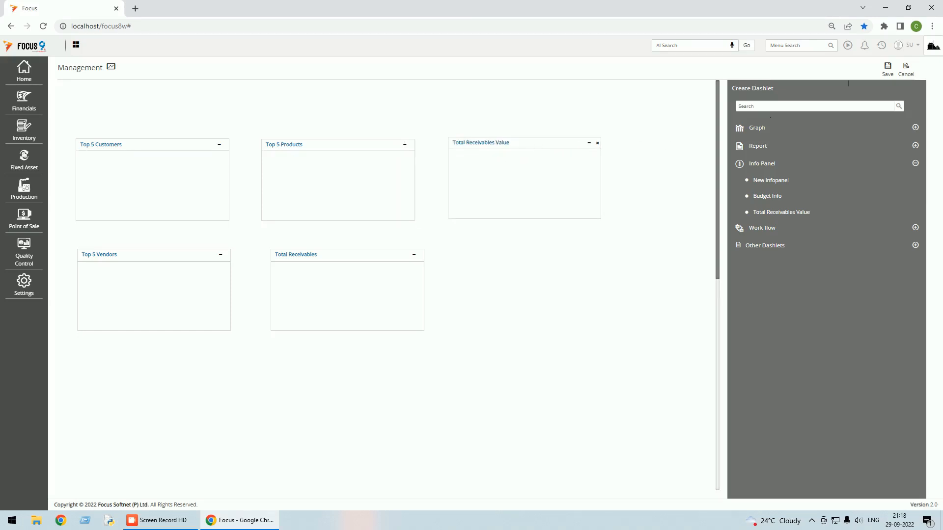
left_click(886, 69)
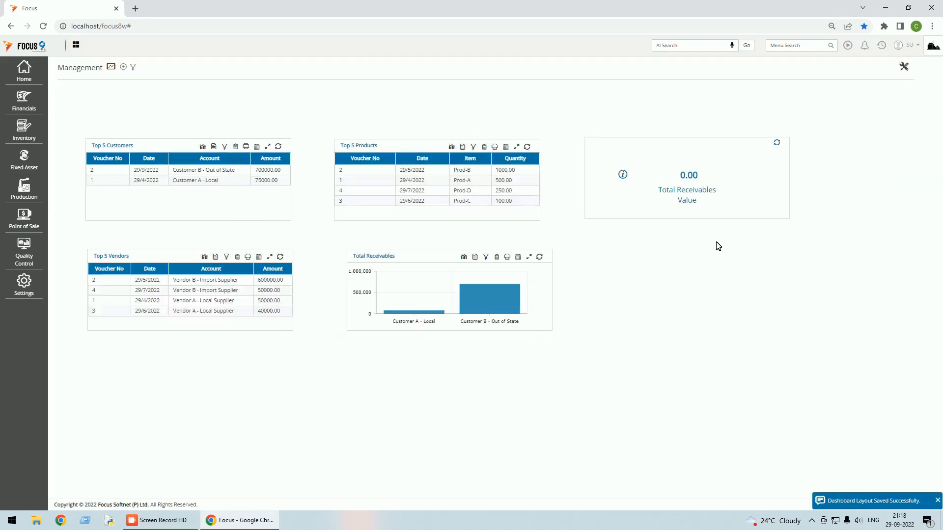
double_click(689, 176)
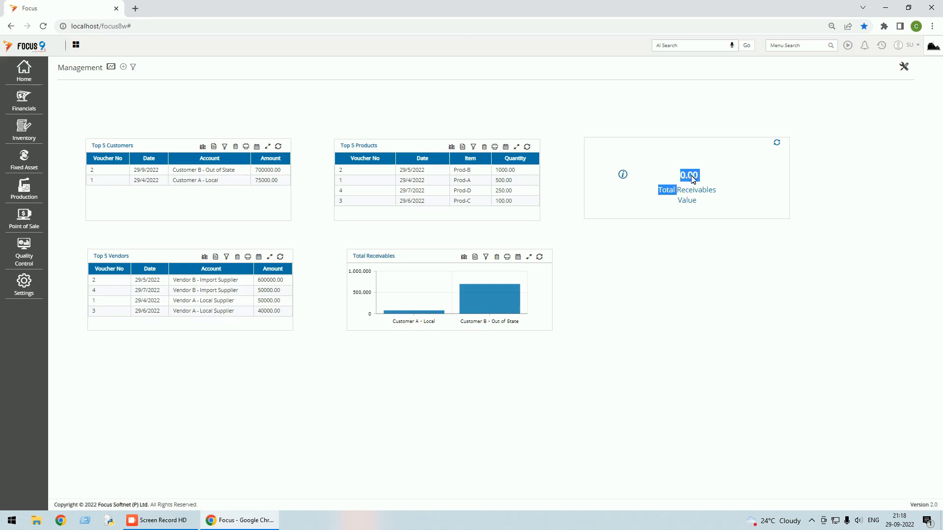
left_click(714, 187)
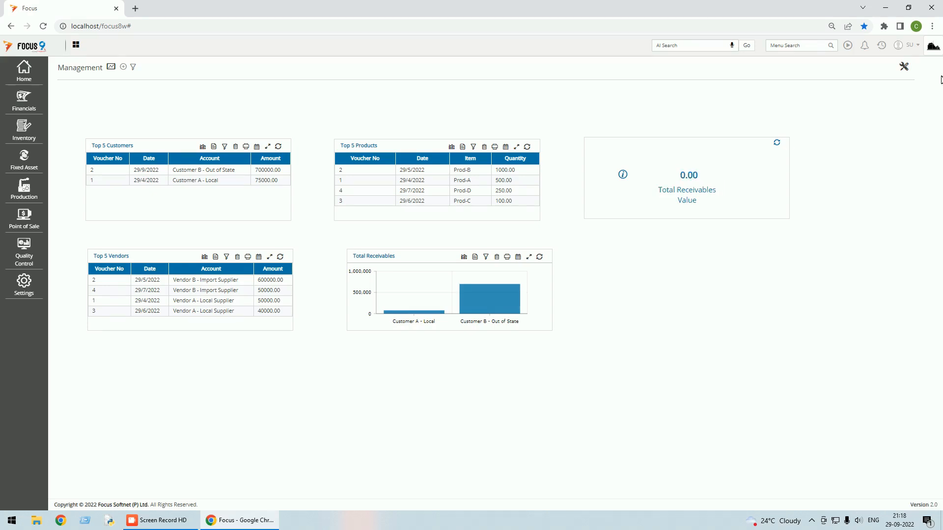
Switch the Total Receivables Value panel's variable to Total receivable as on today and save.
left_click(904, 67)
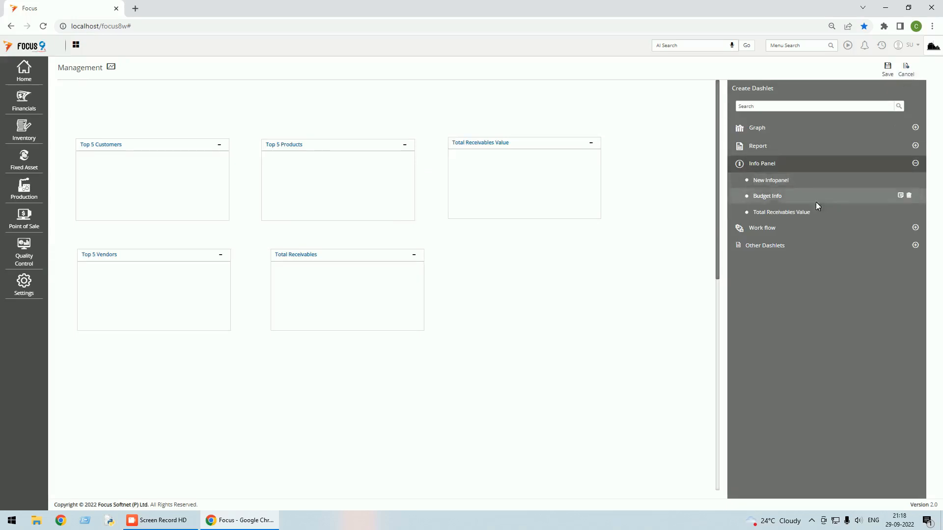
mouse_move(787, 212)
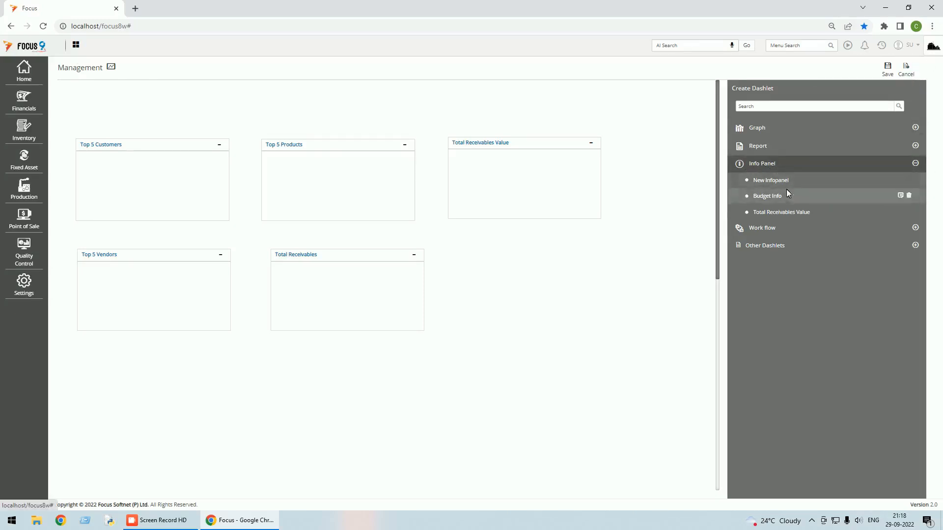
mouse_move(891, 212)
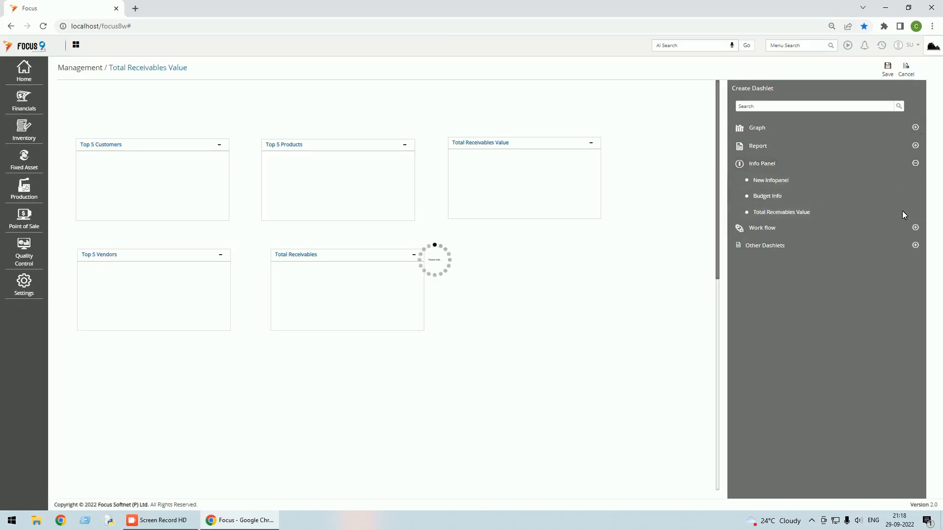
left_click(903, 212)
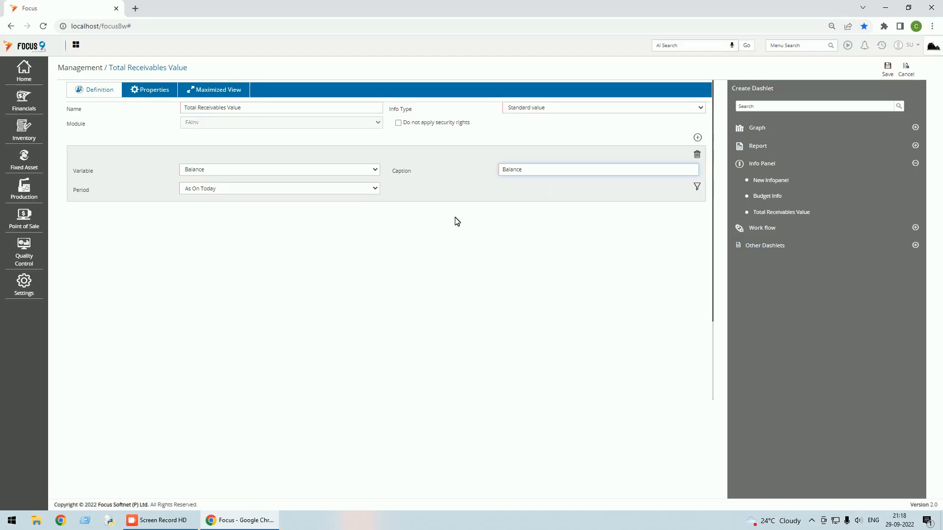
left_click(374, 171)
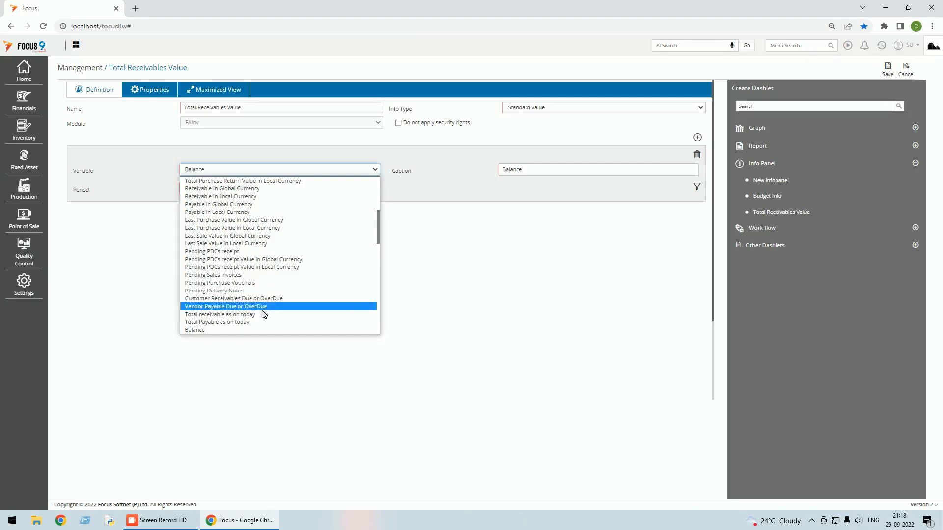
left_click(226, 314)
left_click(887, 70)
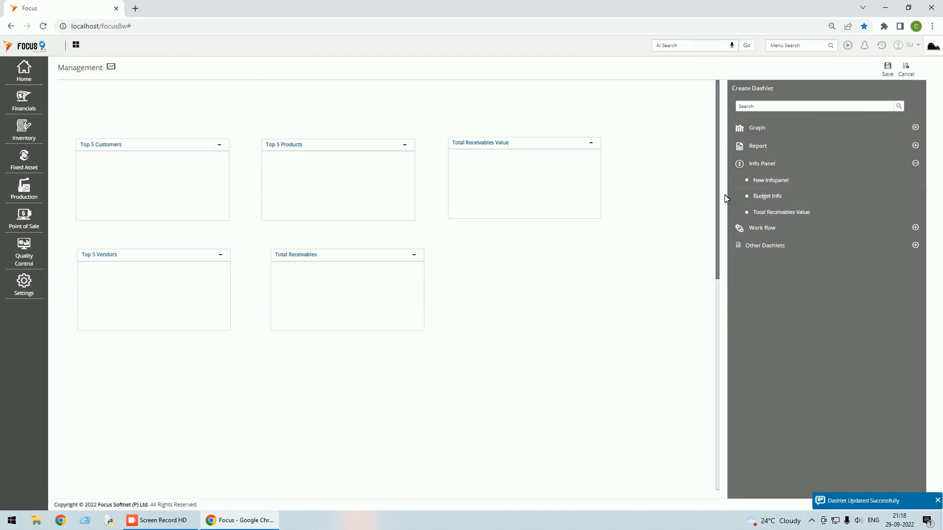
Save the layout so Total Receivables Value shows 7,75,000.00, then return to layout editing.
left_click(892, 72)
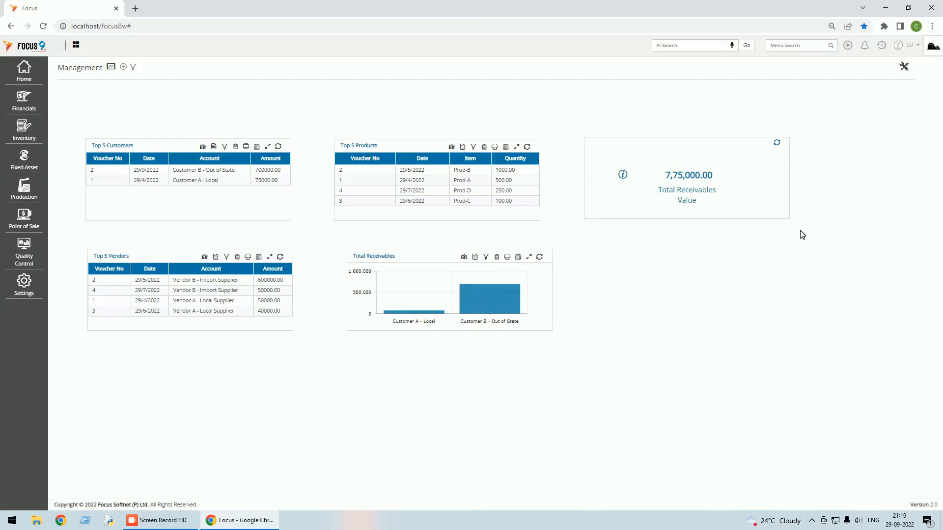
left_click(903, 66)
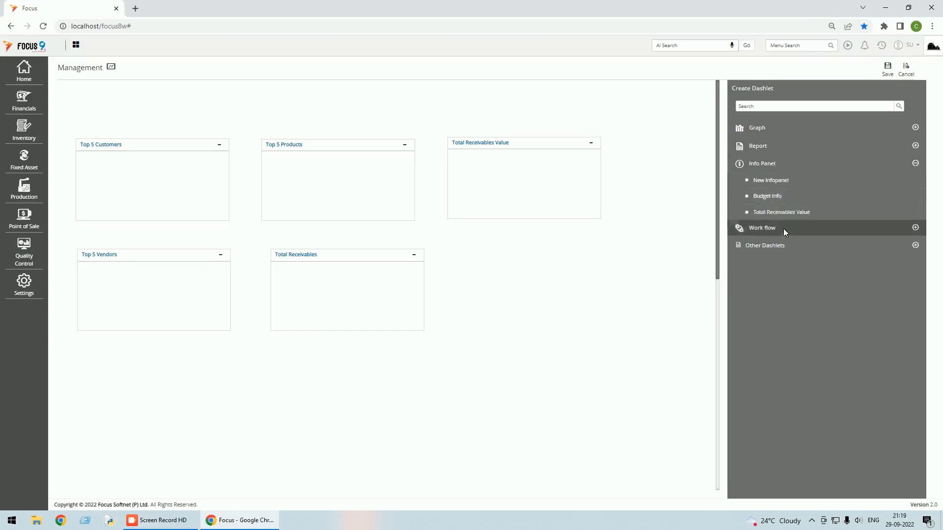
Create a new info panel named Total Payables using Total Payable as on today.
left_click(774, 181)
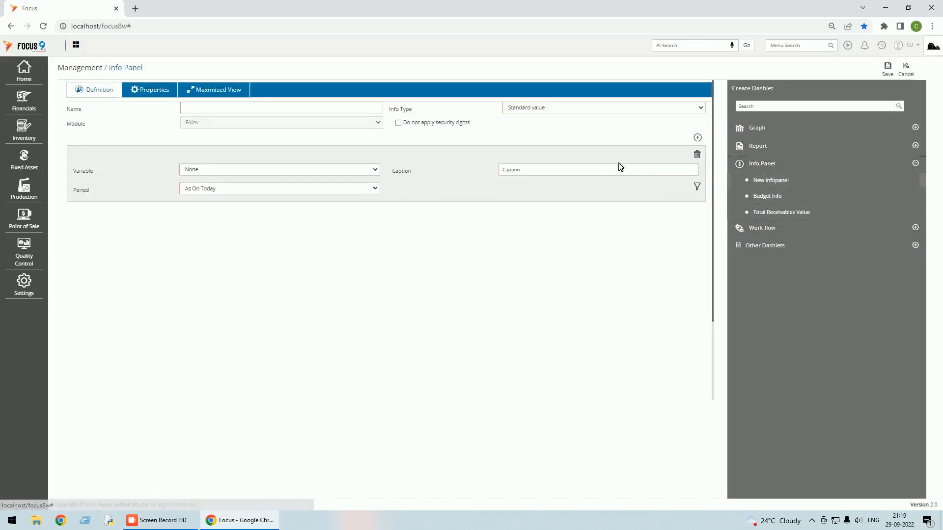
type("Total P")
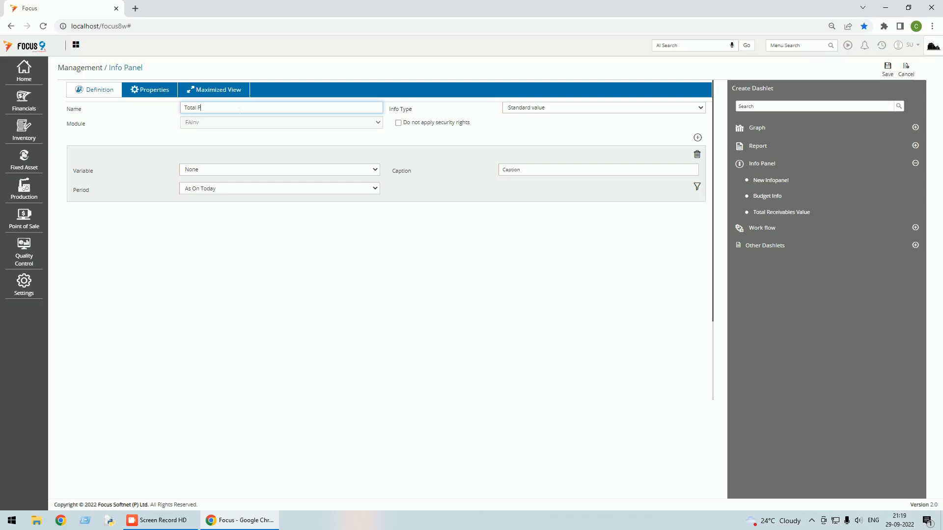
key("Tab")
left_click(370, 168)
scroll(229, 266, "down", 5)
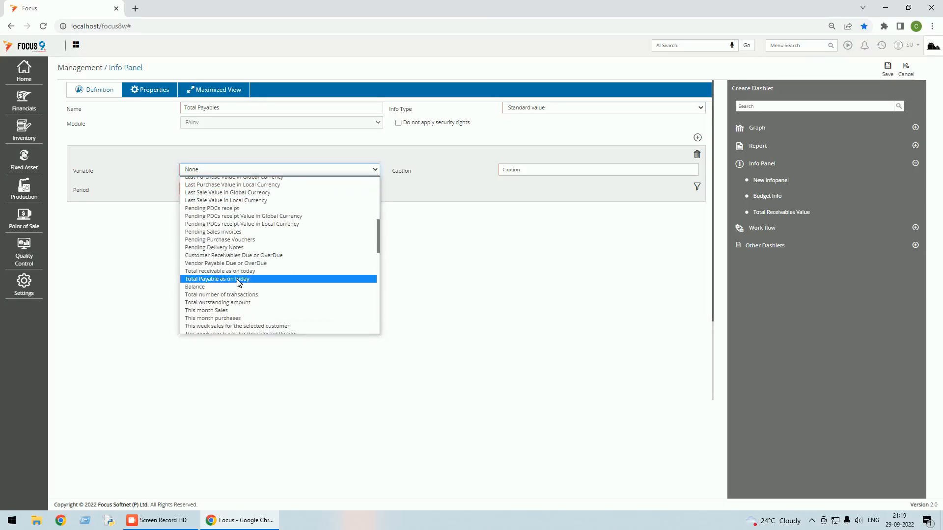
left_click(237, 279)
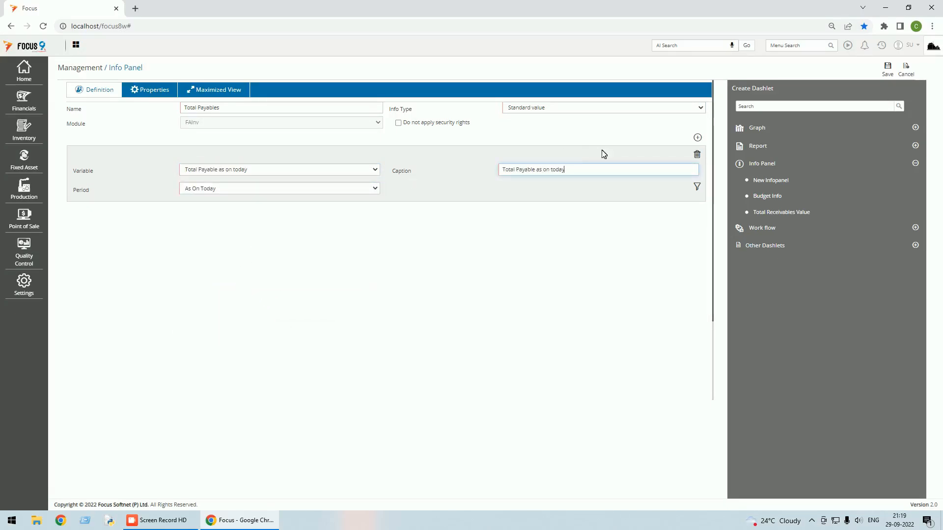
Save Total Payables, drop it beside Total Receivables, and save the layout showing 7,40,000.00.
left_click(890, 73)
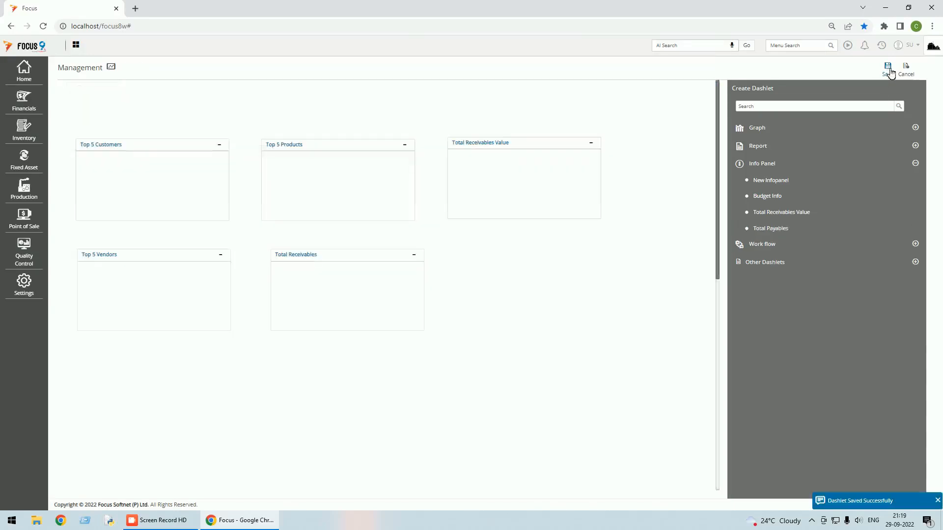
mouse_move(785, 233)
left_click_drag(795, 231, 522, 254)
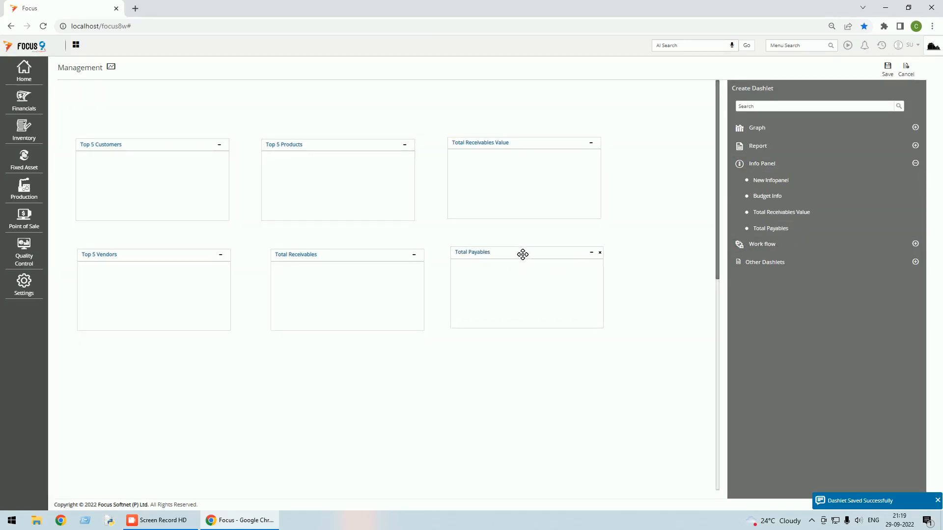
left_click(888, 71)
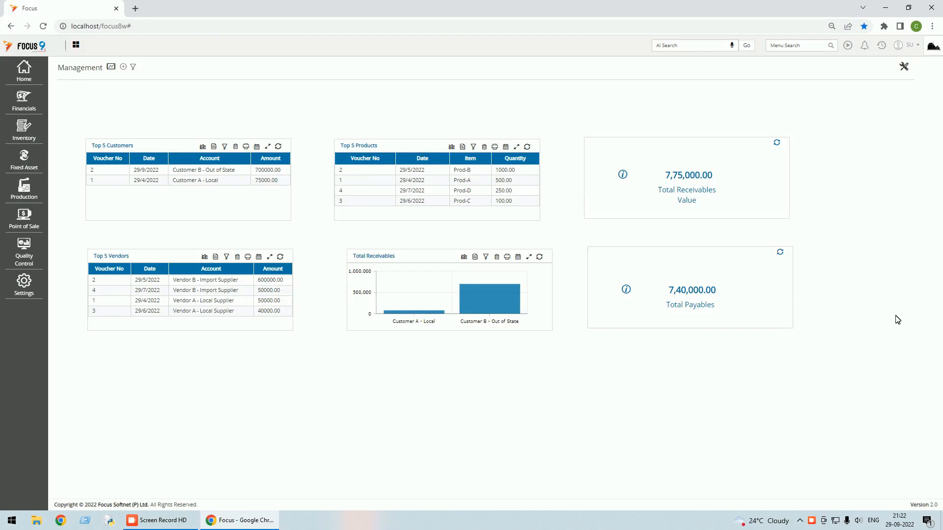
Start another new info panel and name it Receivables.
left_click(904, 66)
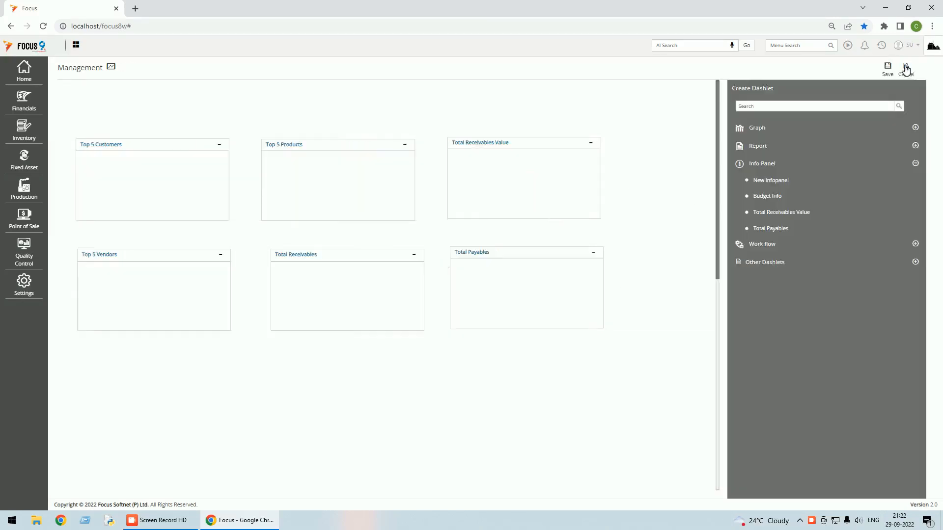
left_click(764, 181)
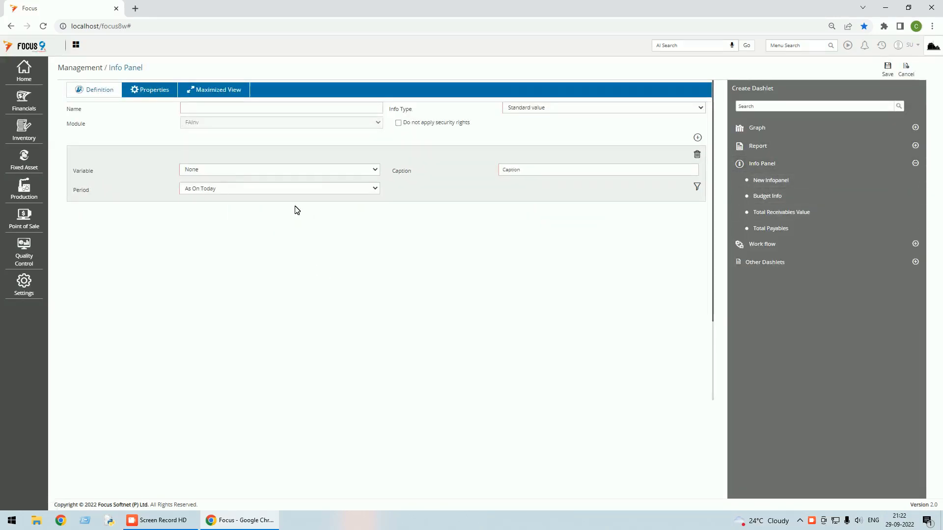
left_click(206, 108)
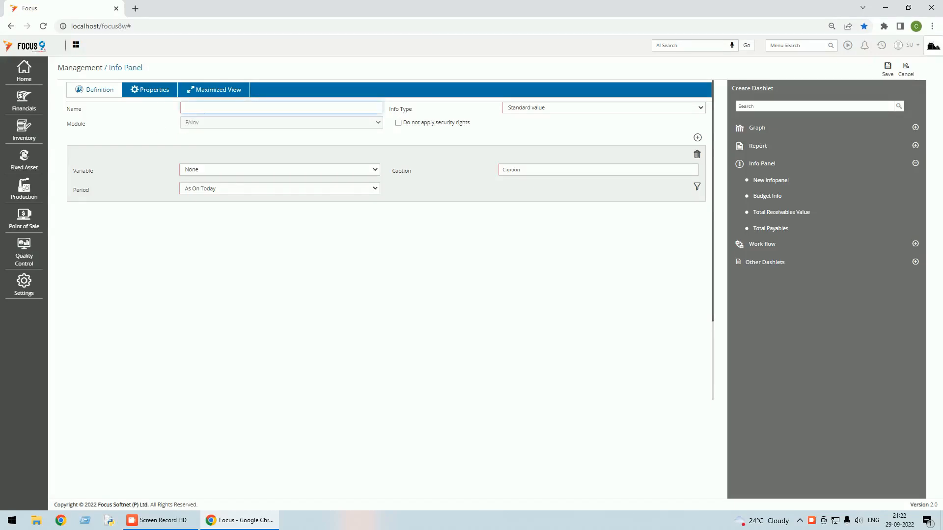
type("Red")
type("eivables")
key("Tab")
key("Tab")
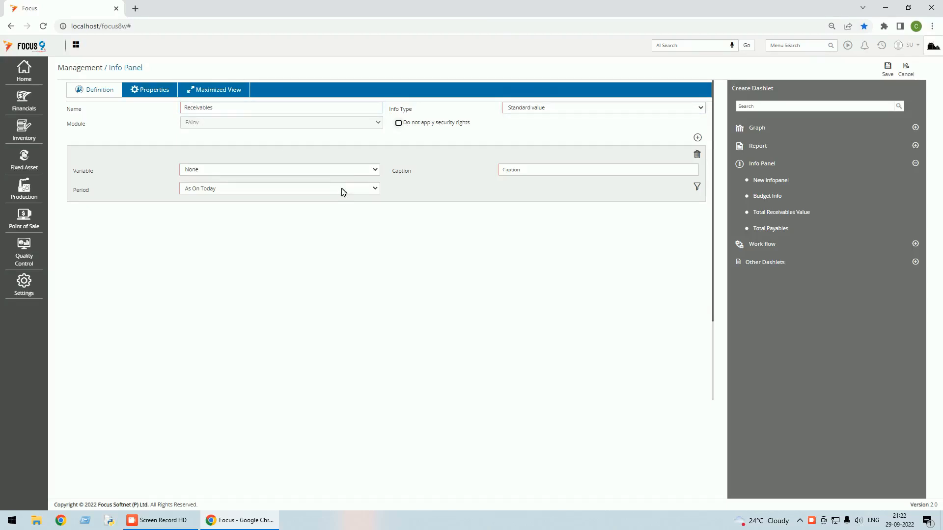
Set the first series to Total receivable as on today and add a second series.
left_click(374, 170)
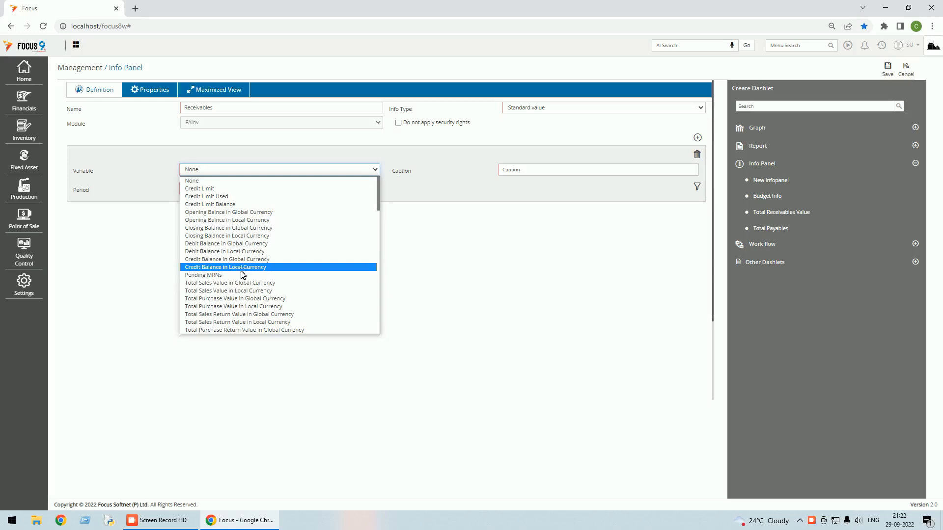
scroll(242, 275, "down", 8)
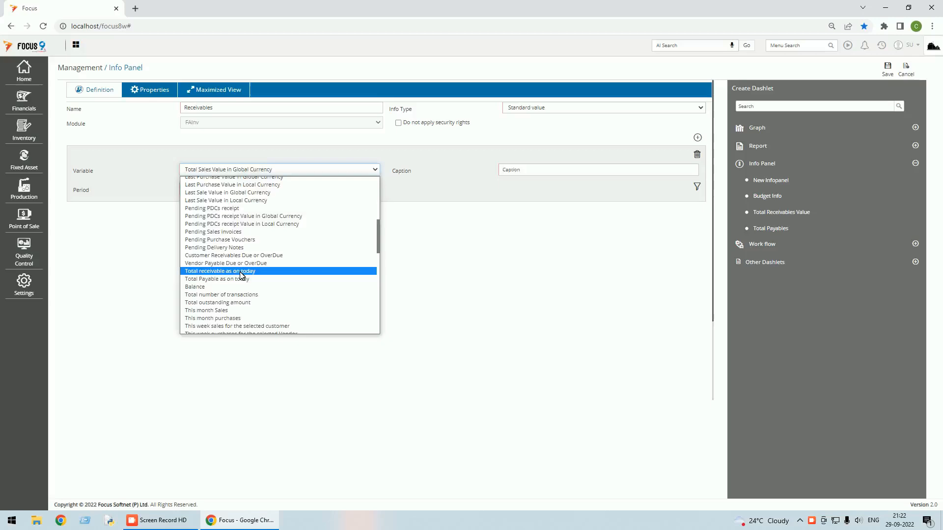
left_click(240, 272)
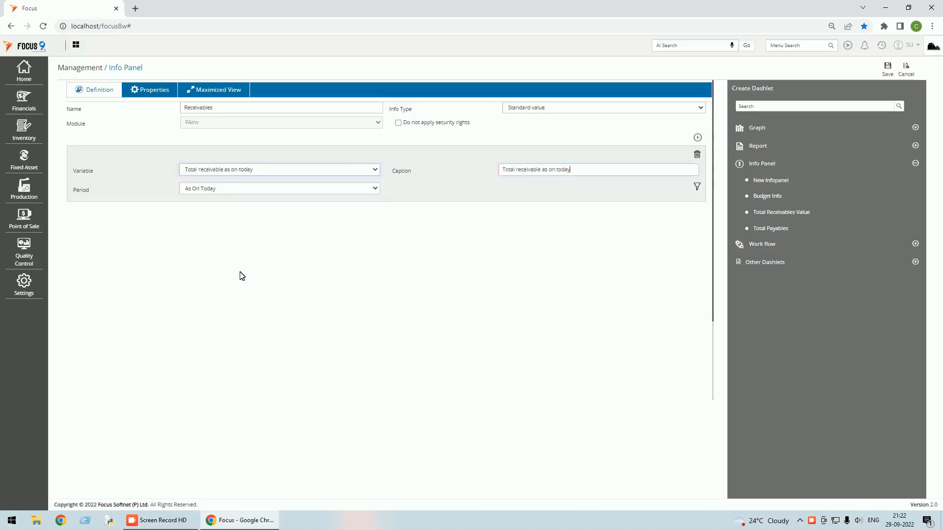
left_click(698, 138)
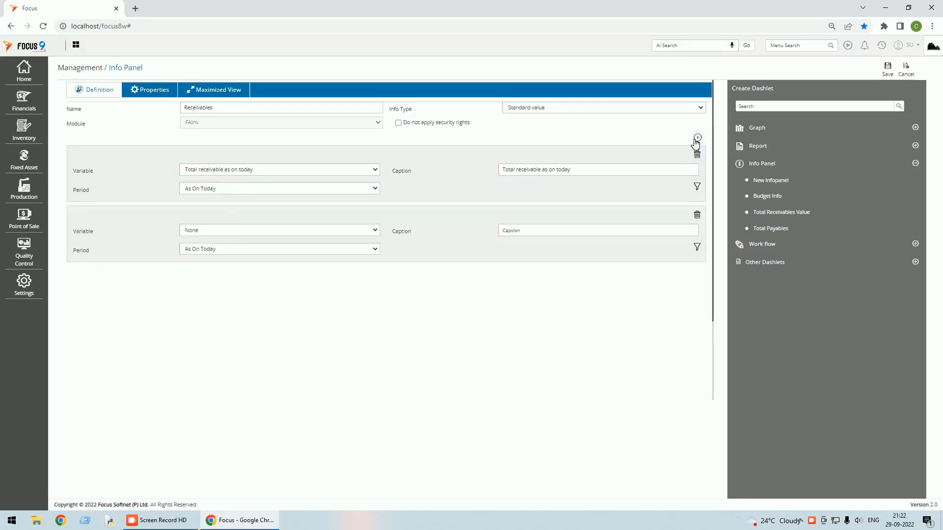
left_click(229, 233)
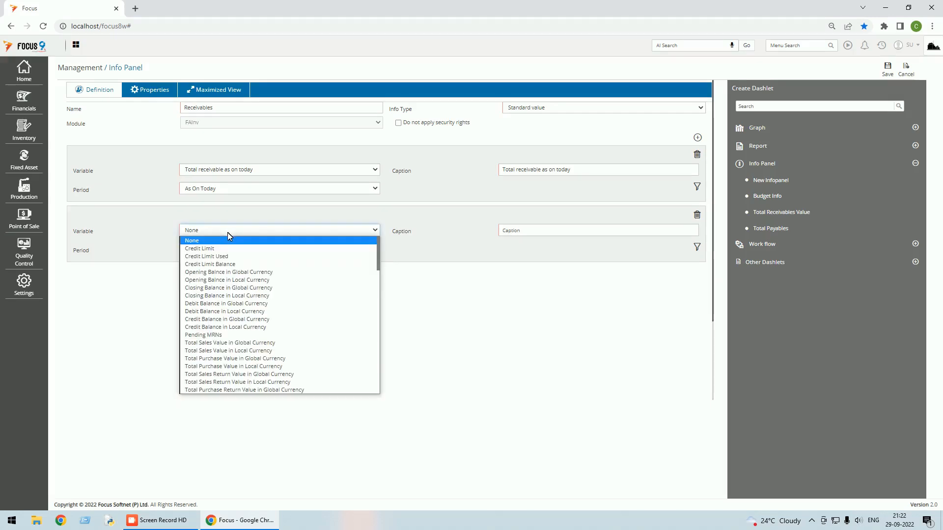
Scroll through the second series' variable options, typing 'to' to jump toward the Total entries.
scroll(212, 344, "down", 4)
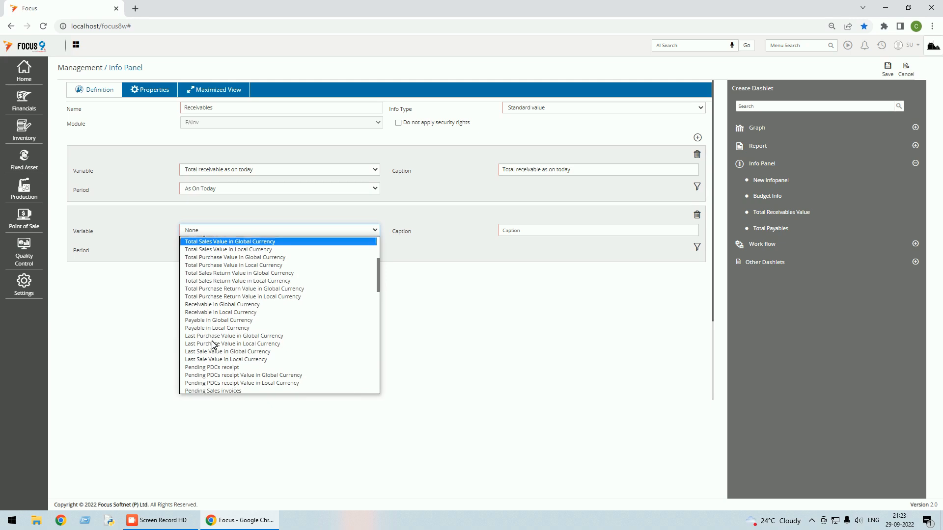
scroll(212, 343, "down", 4)
scroll(214, 345, "down", 4)
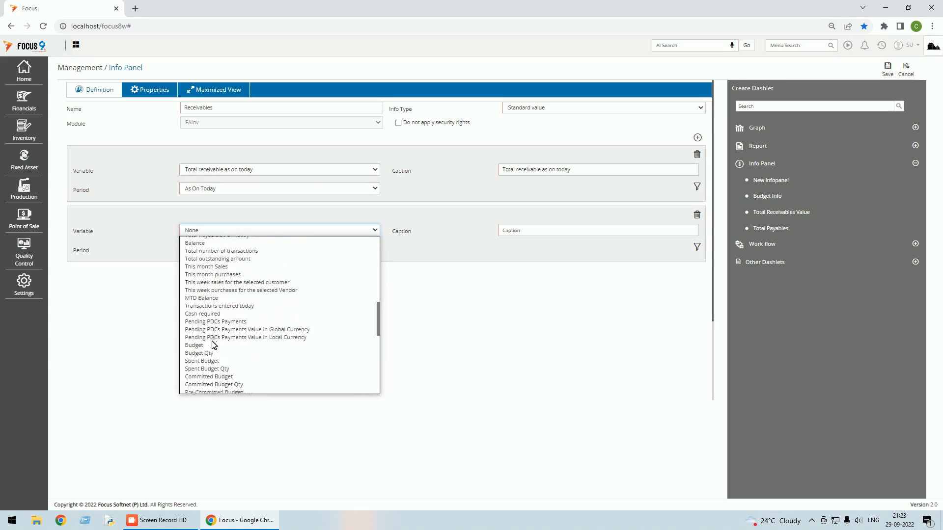
scroll(212, 343, "down", 4)
scroll(214, 345, "down", 5)
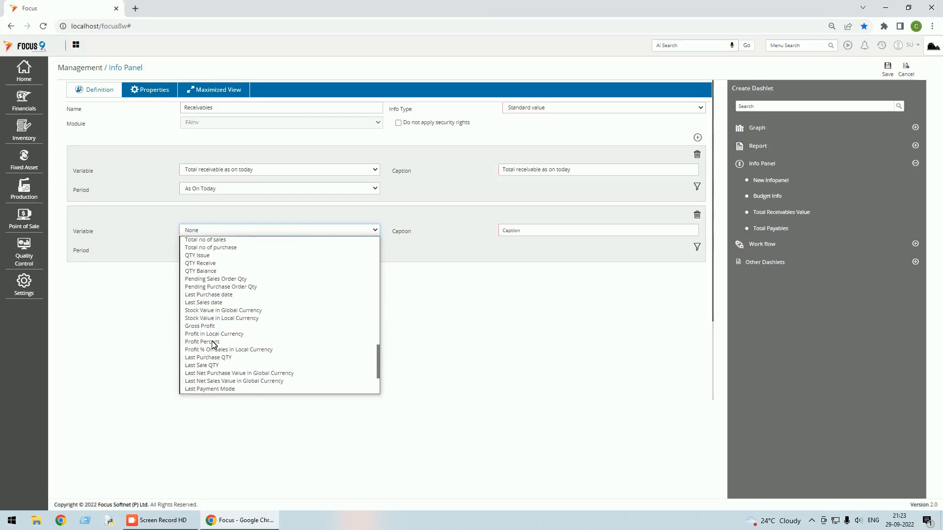
scroll(214, 345, "up", 4)
scroll(212, 343, "up", 3)
scroll(212, 344, "down", 5)
scroll(212, 343, "up", 4)
scroll(212, 343, "down", 4)
scroll(213, 345, "up", 1)
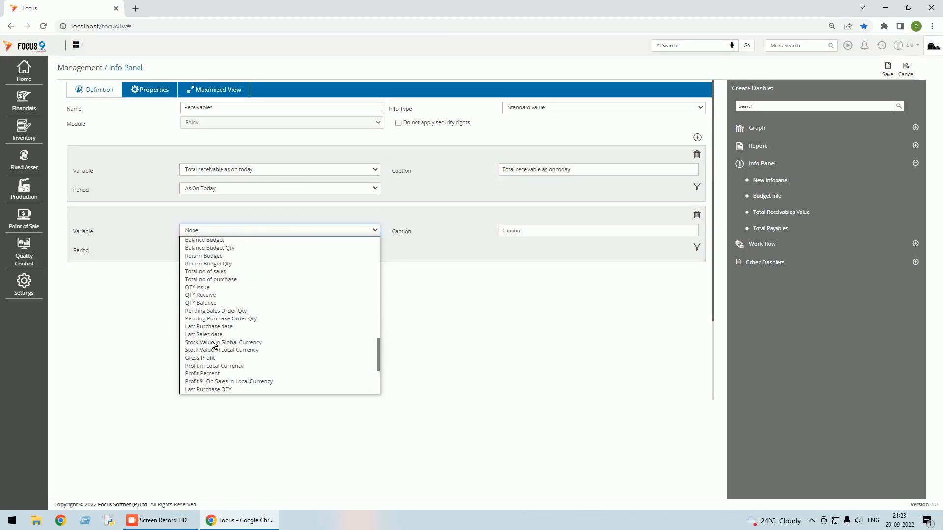
scroll(214, 345, "up", 5)
key("t")
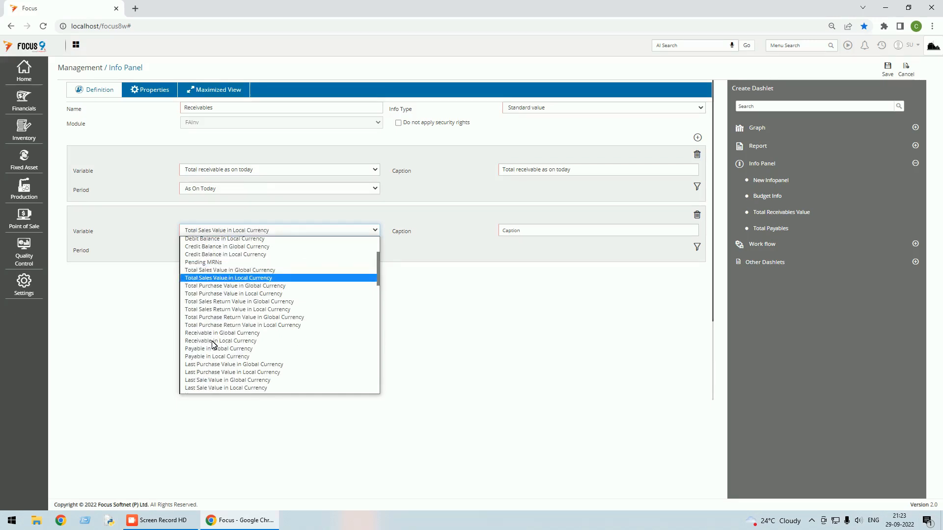
key("o")
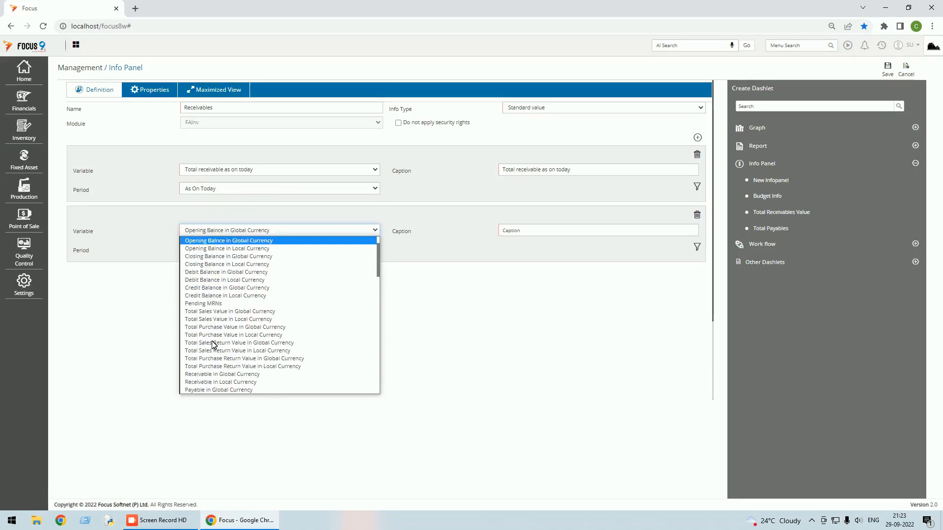
scroll(213, 345, "down", 4)
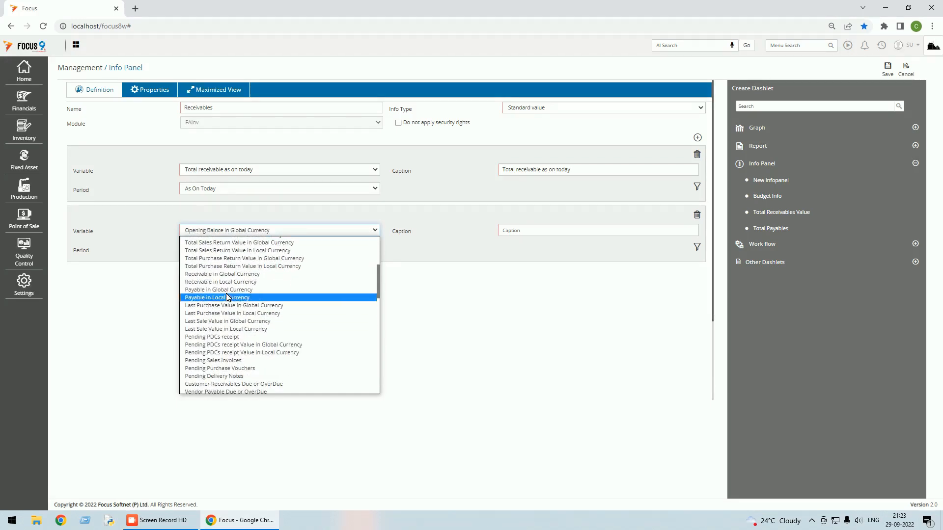
scroll(228, 296, "up", 4)
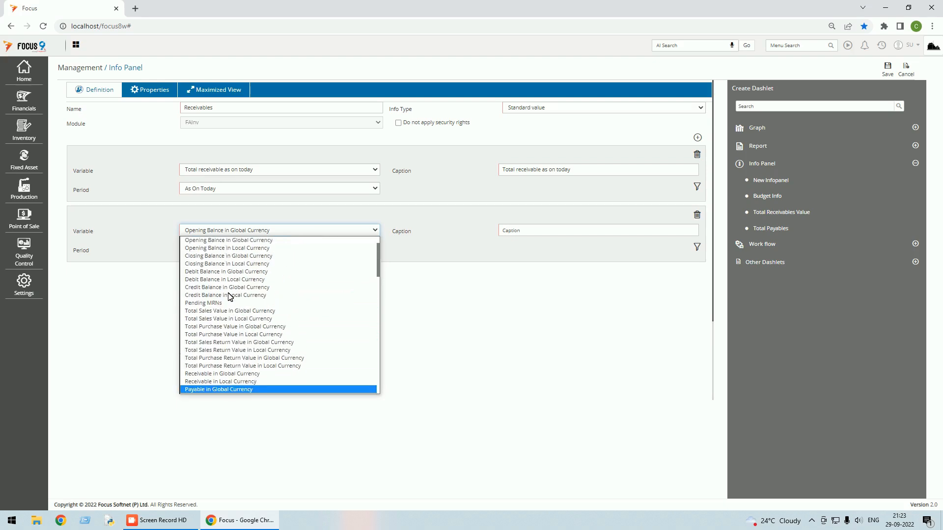
scroll(228, 296, "down", 4)
scroll(231, 296, "down", 4)
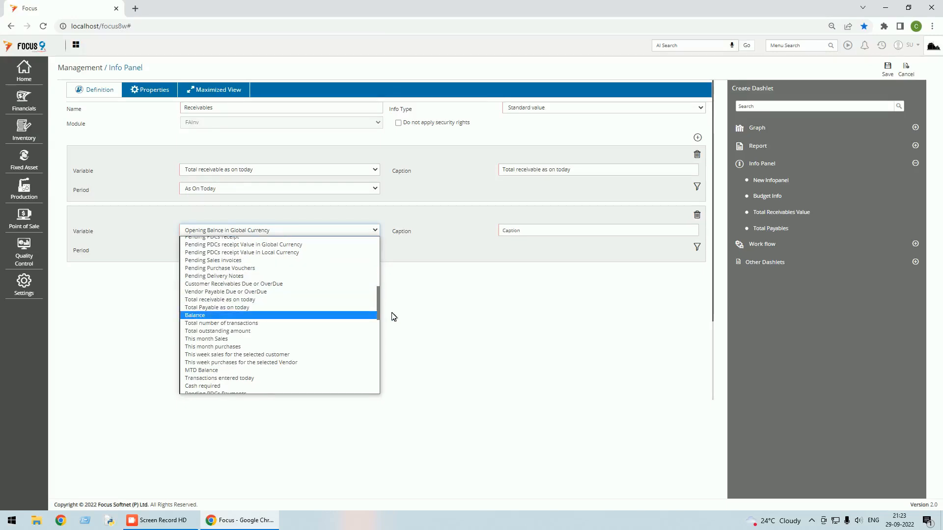
Choose Total Payable as on today for the second series, Period As On Today.
mouse_move(379, 313)
left_mouse_down()
mouse_move(381, 337)
mouse_move(381, 258)
mouse_move(377, 318)
left_mouse_up()
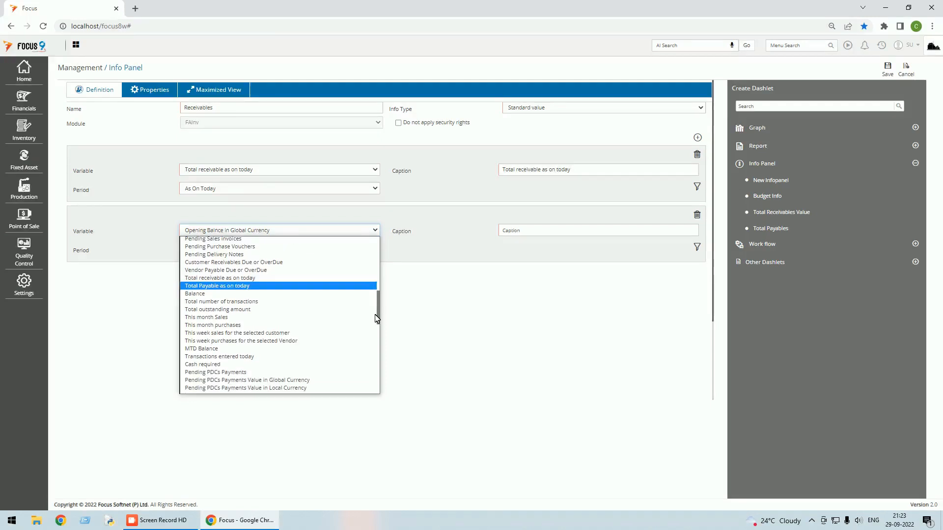
left_click_drag(377, 318, 357, 257)
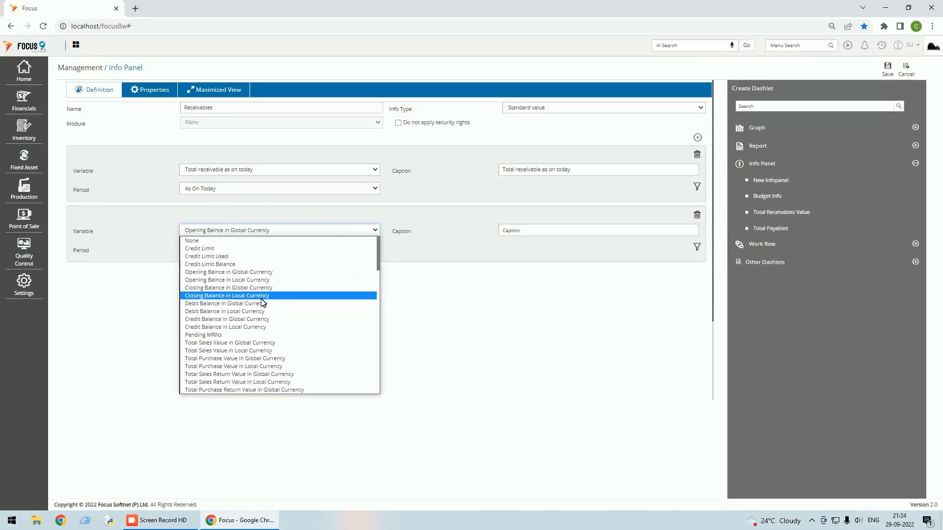
scroll(262, 302, "down", 3)
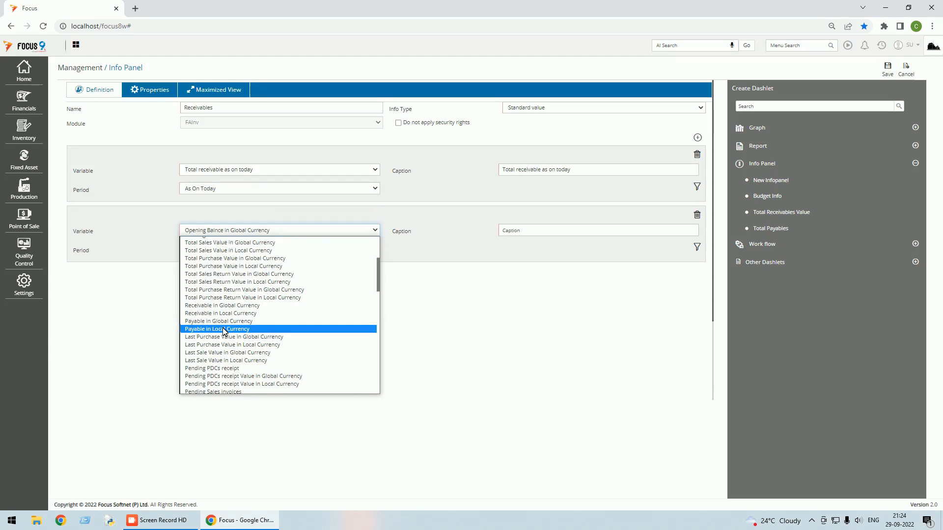
scroll(223, 331, "down", 4)
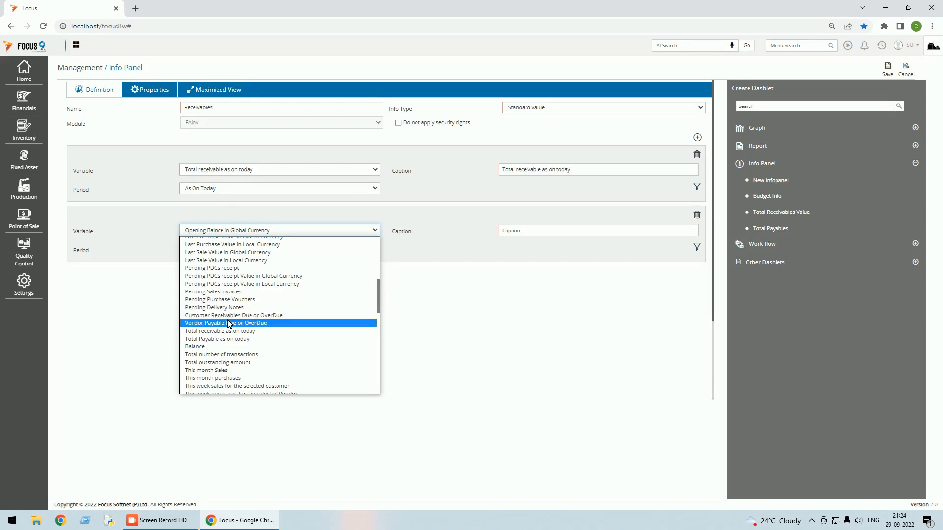
left_click(230, 339)
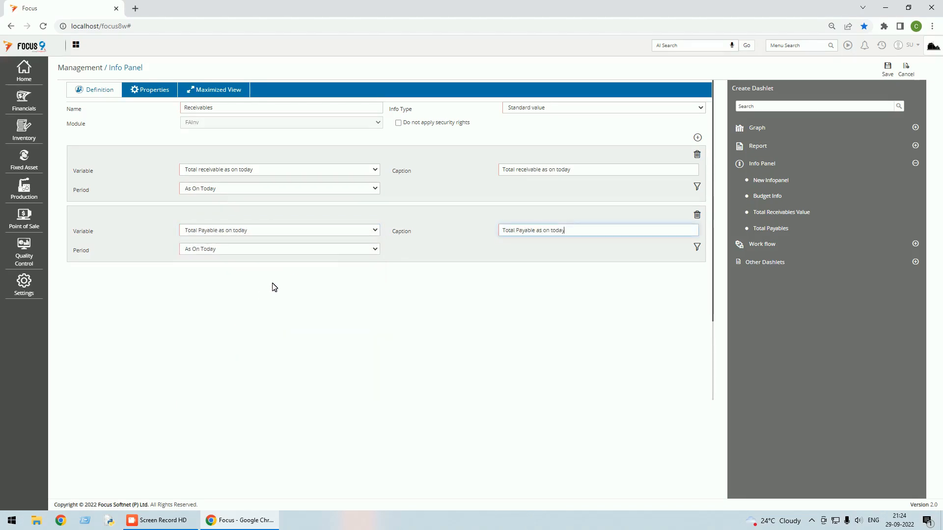
Save the Receivables panel, rename it 'Net Receivables & Payables', and save again.
left_click(890, 70)
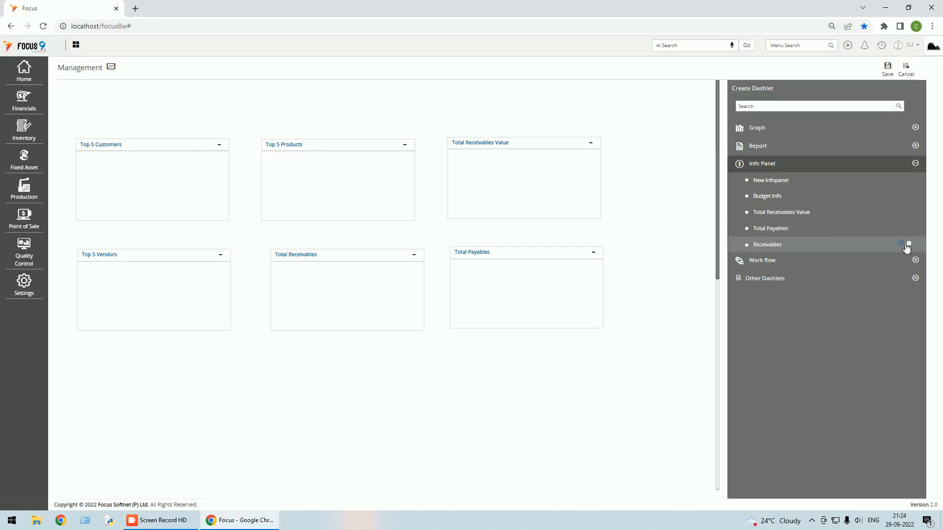
left_click(901, 244)
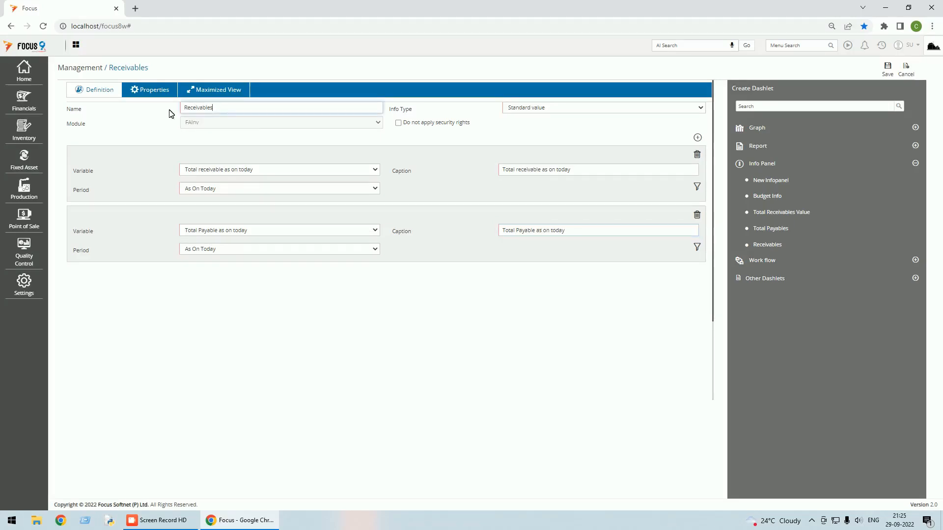
type("Net re")
key("BackSpace")
key("BackSpace")
type("Receivable")
left_click(888, 69)
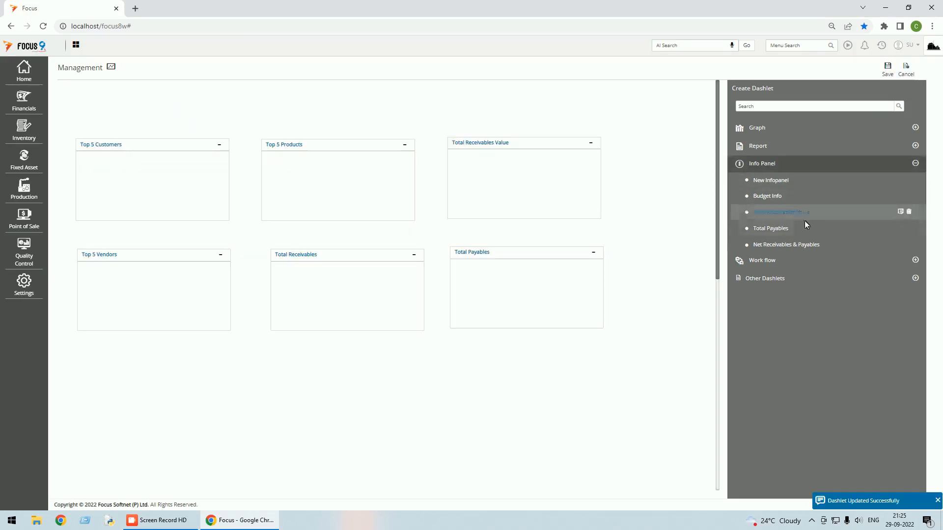
Place the Net Receivables & Payables info panel below Top 5 Vendors and save the Management layout.
left_click_drag(797, 241, 101, 369)
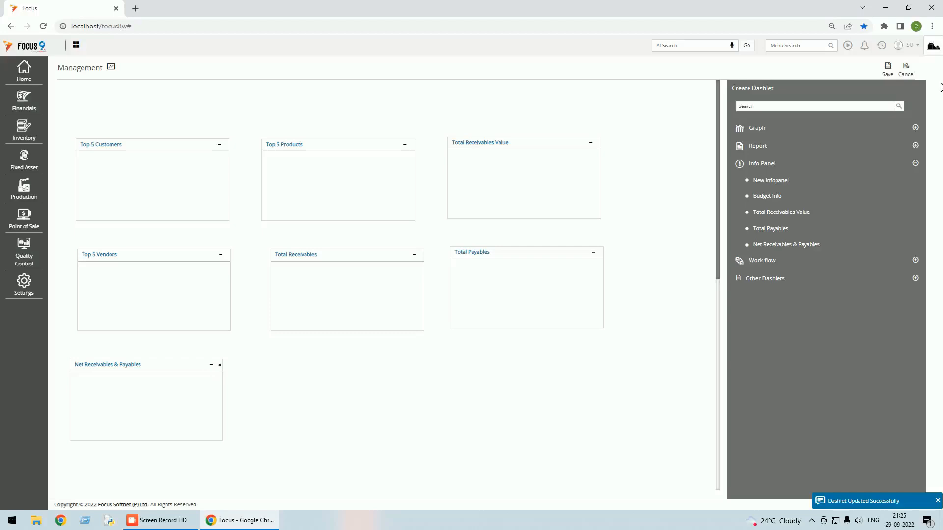
left_click(887, 71)
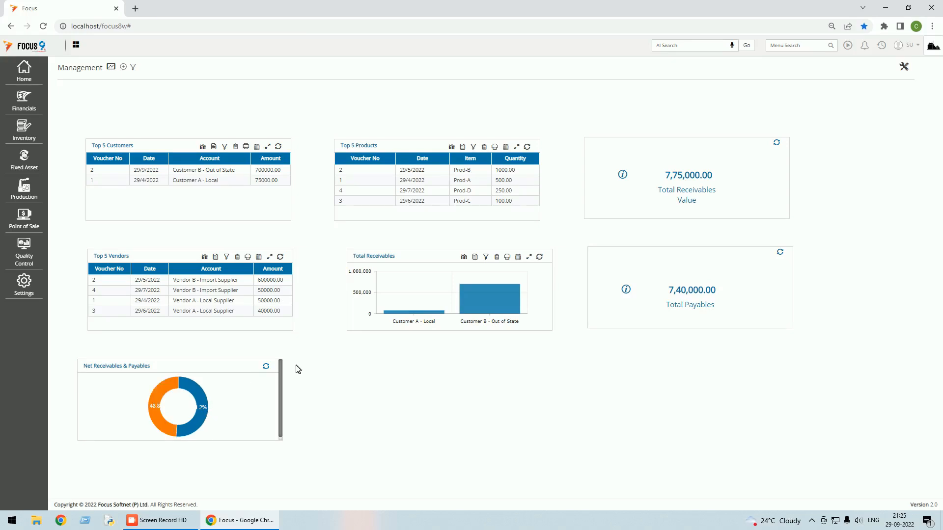
Show the Net Receivables & Payables panel's Properties: Circle Chart, with an expression adding both variables.
left_click(905, 67)
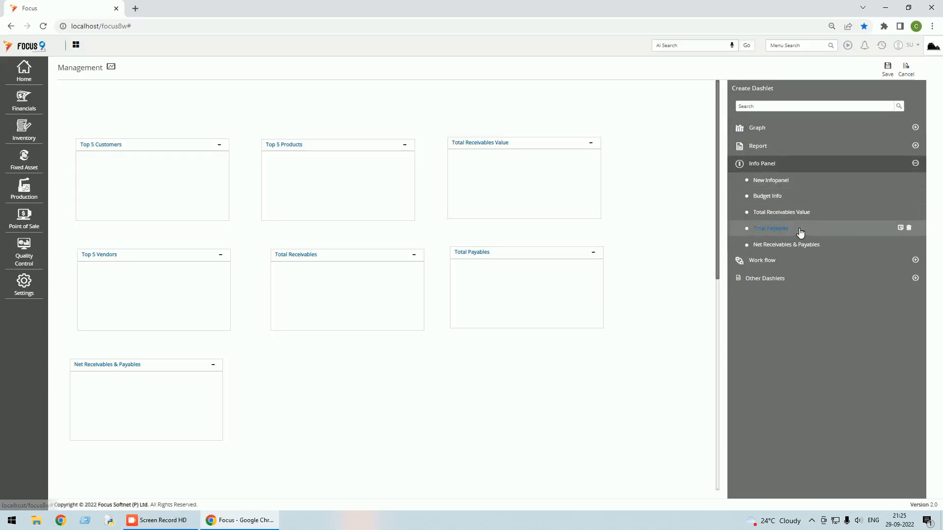
left_click(899, 212)
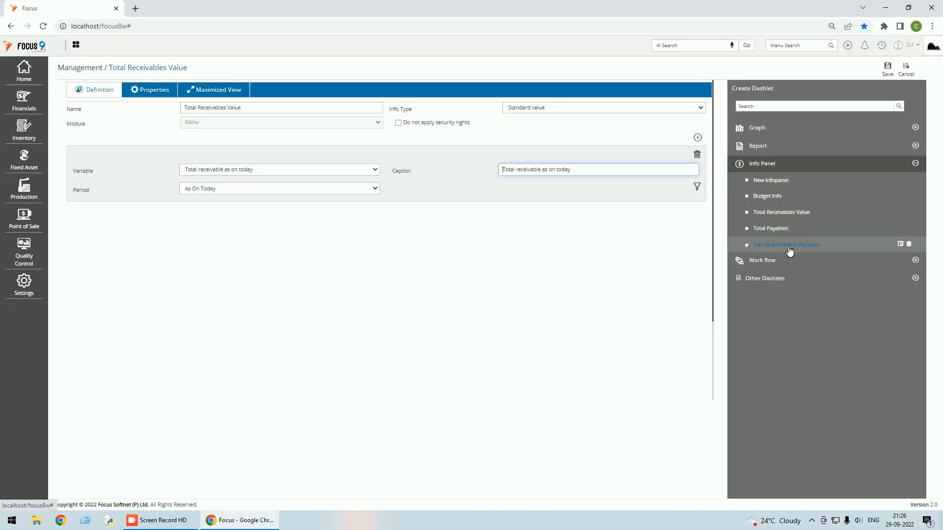
left_click(901, 244)
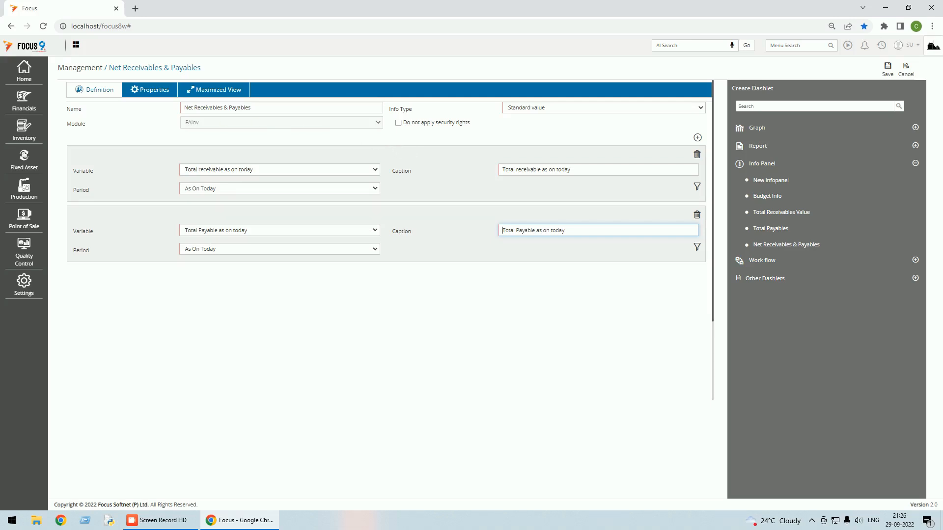
left_click(157, 91)
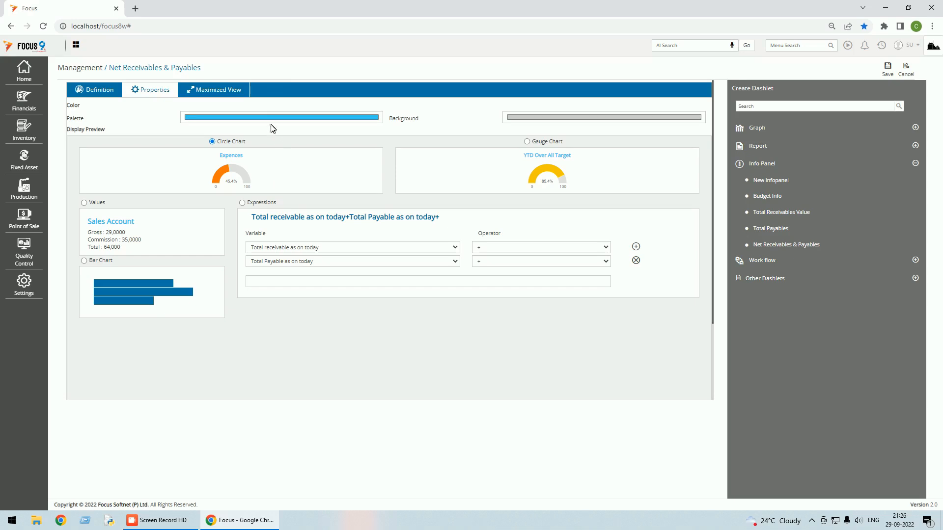
Keep the palette colours and first '+' operator, change the second operator to '-', and save the panel and dashboard.
left_click(376, 120)
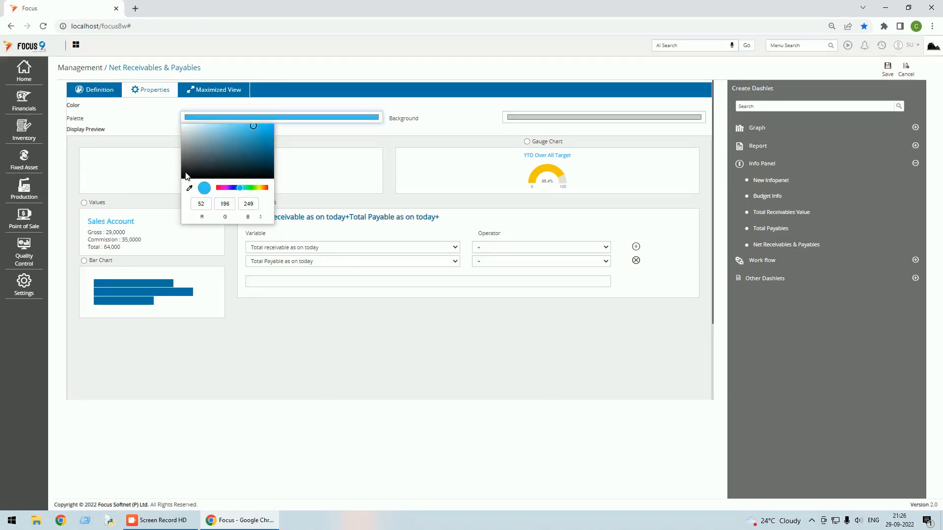
left_click(469, 122)
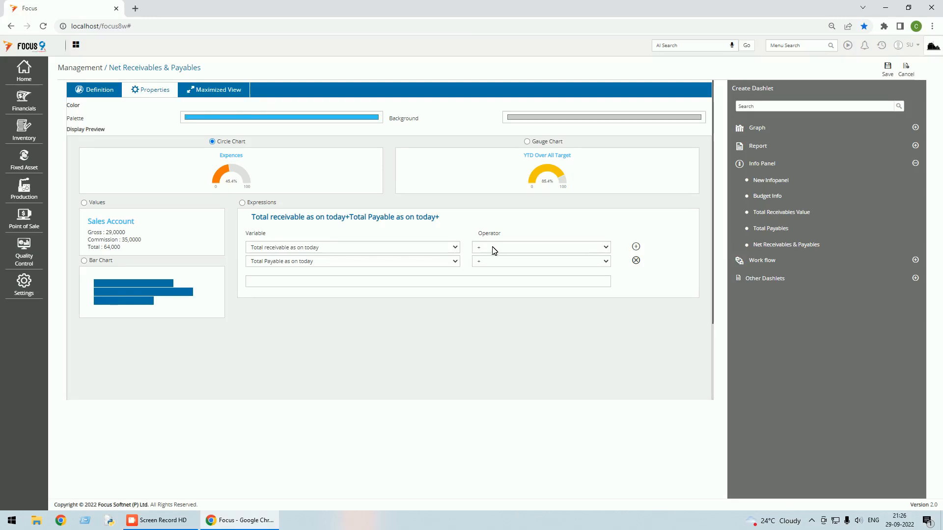
left_click(605, 247)
left_click(509, 260)
left_click(605, 261)
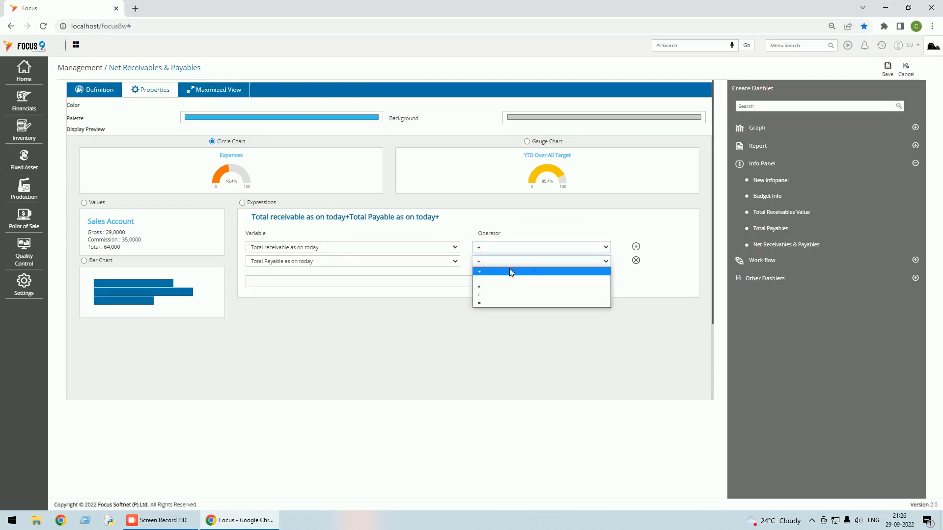
left_click(480, 281)
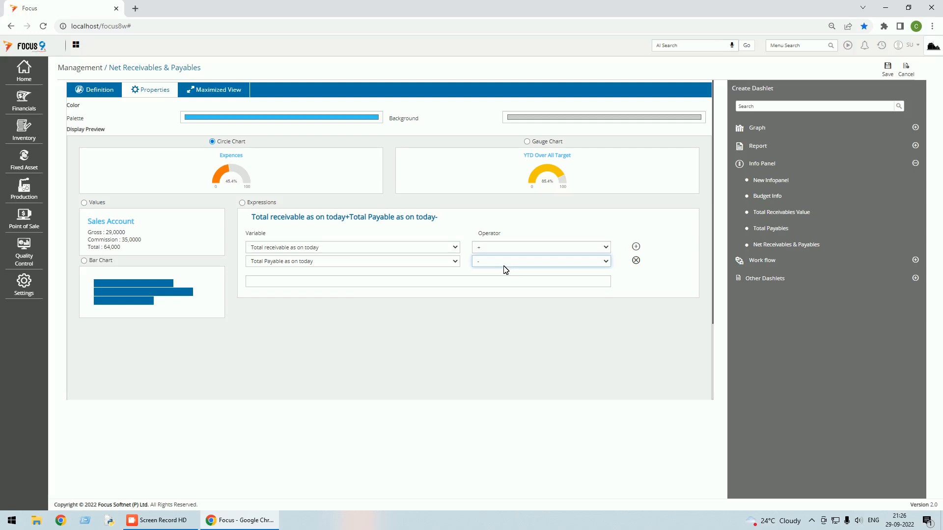
left_click(887, 72)
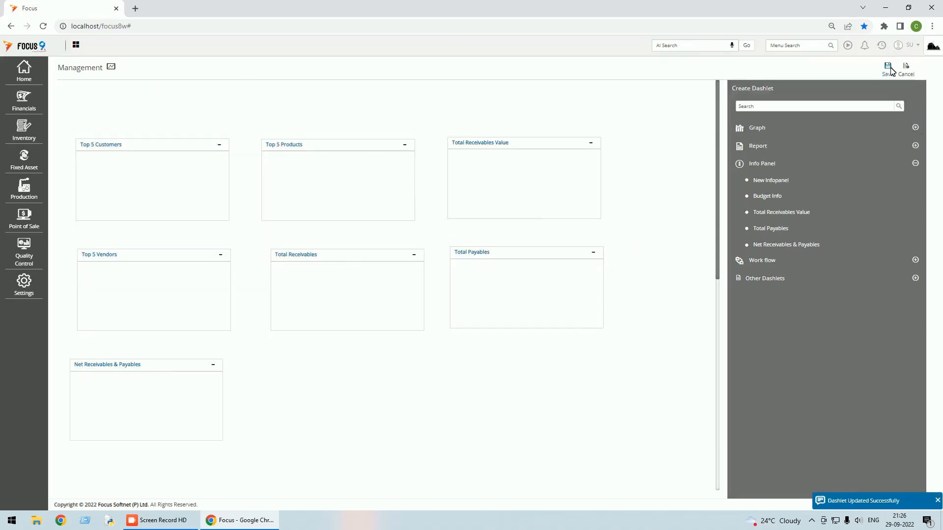
left_click(891, 70)
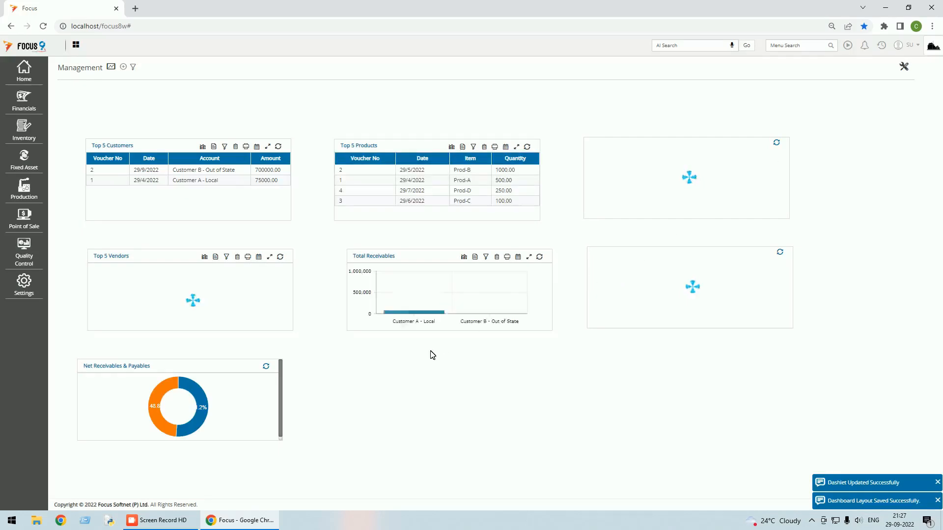
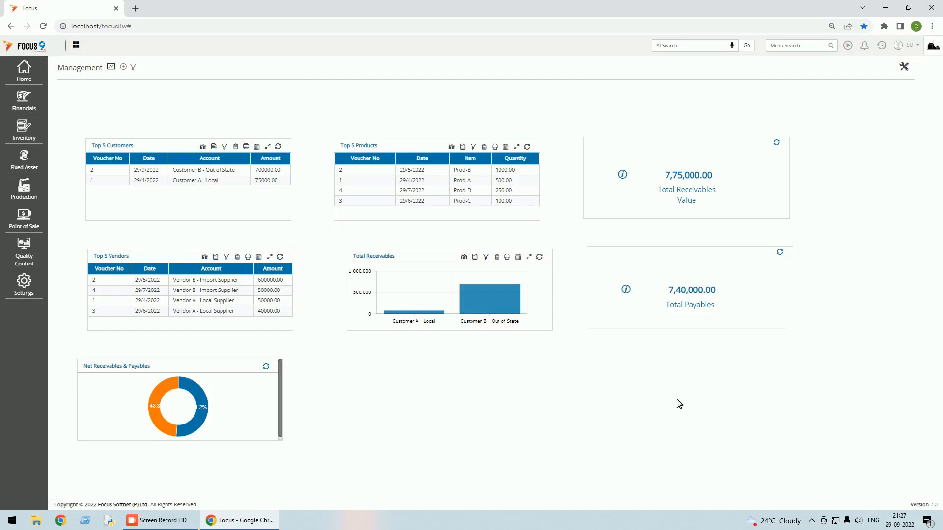
Put the Management dashboard into edit mode and start a new report dashlet.
left_click(904, 67)
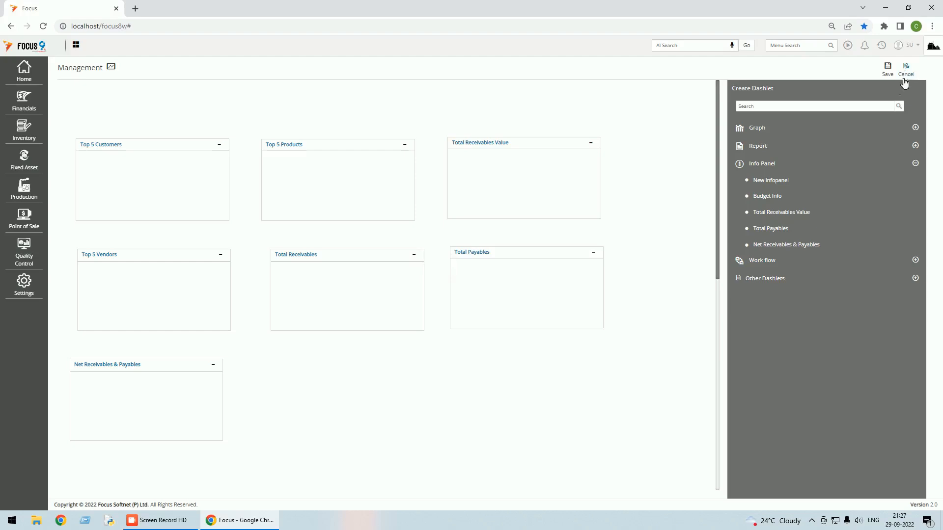
left_click(915, 146)
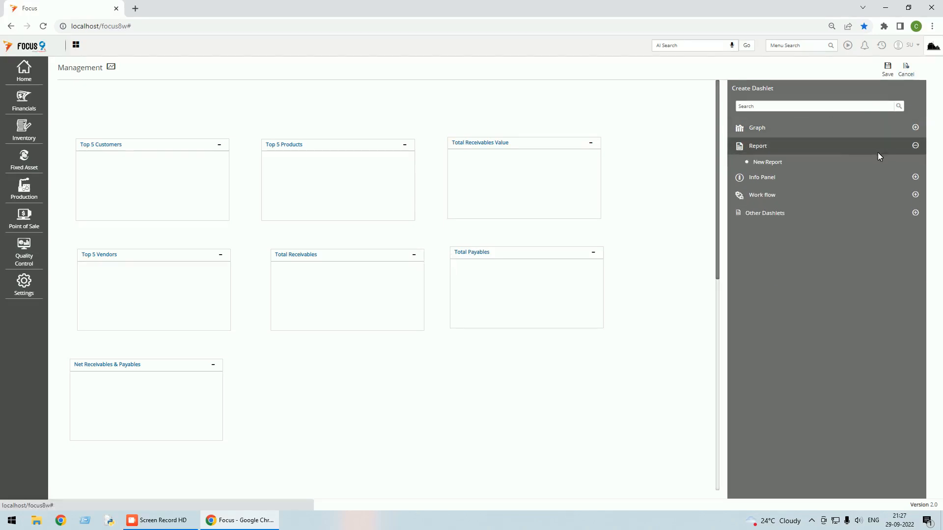
left_click(782, 161)
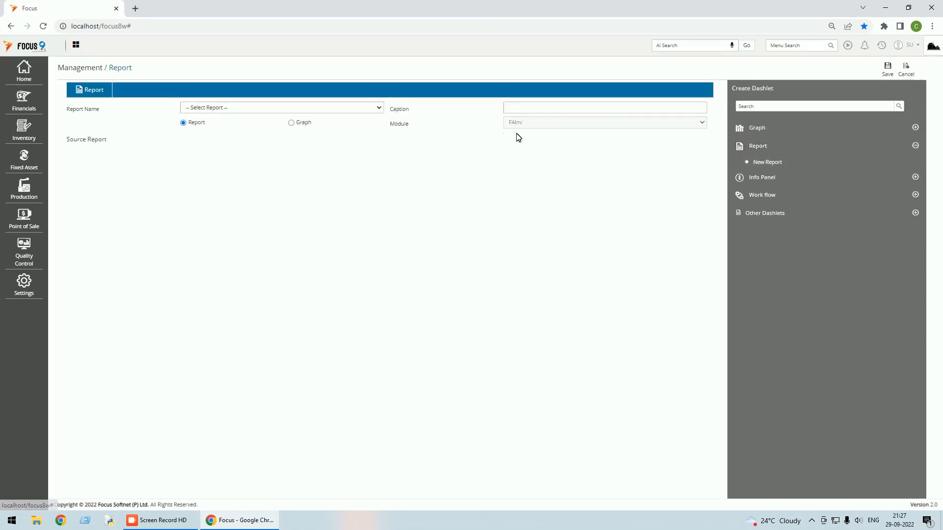
Base the new dashlet on the Monthly Sales report and display it as a Graph.
left_click(379, 108)
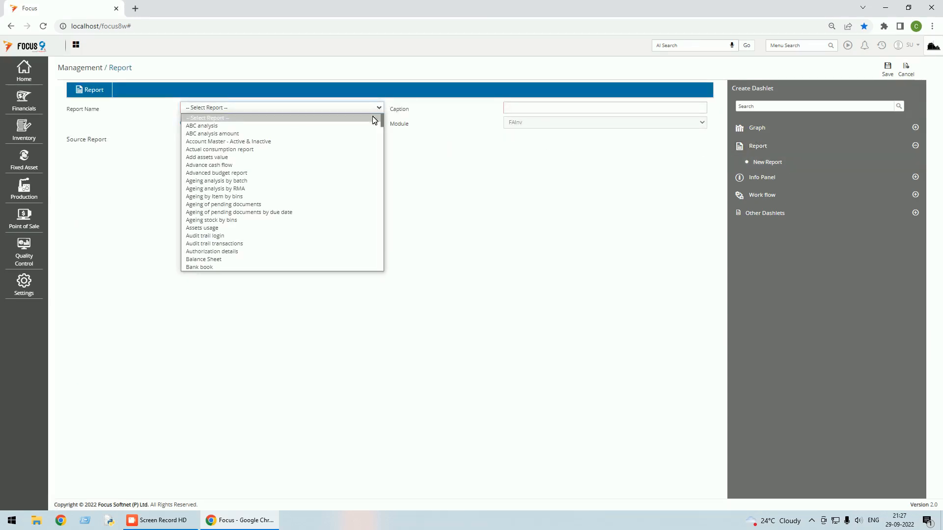
scroll(341, 169, "down", 4)
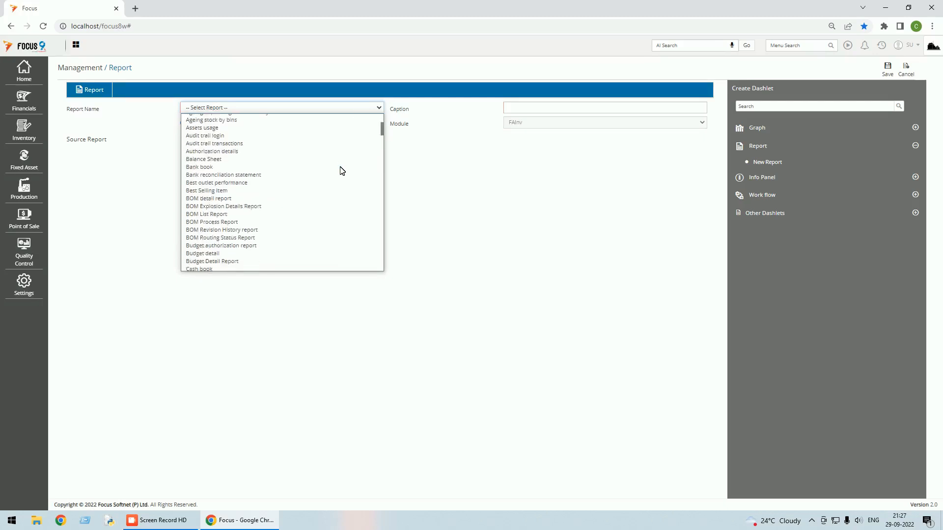
scroll(342, 170, "down", 5)
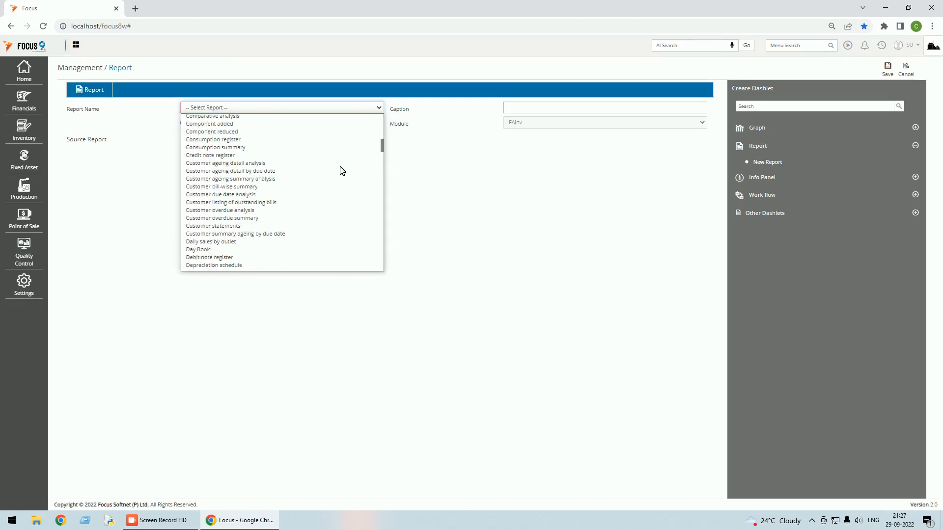
scroll(342, 170, "down", 8)
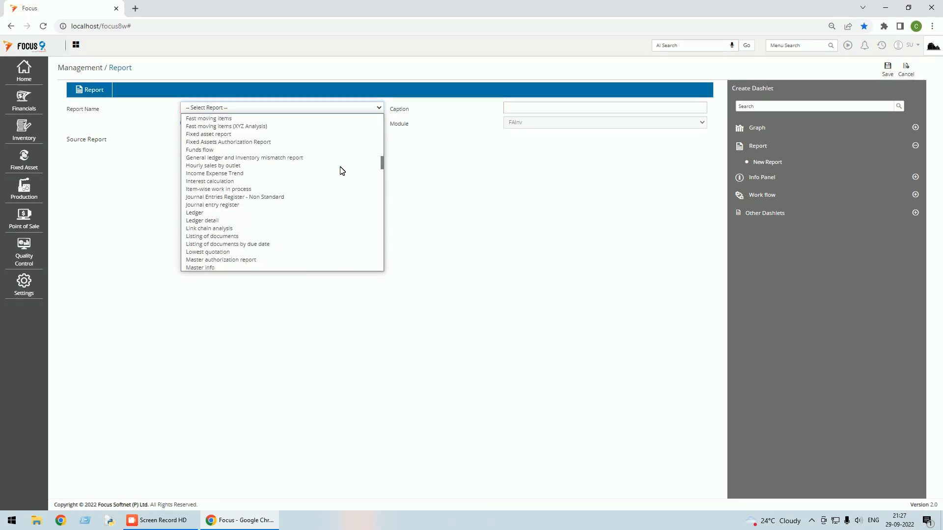
scroll(342, 171, "down", 2)
scroll(340, 175, "up", 2)
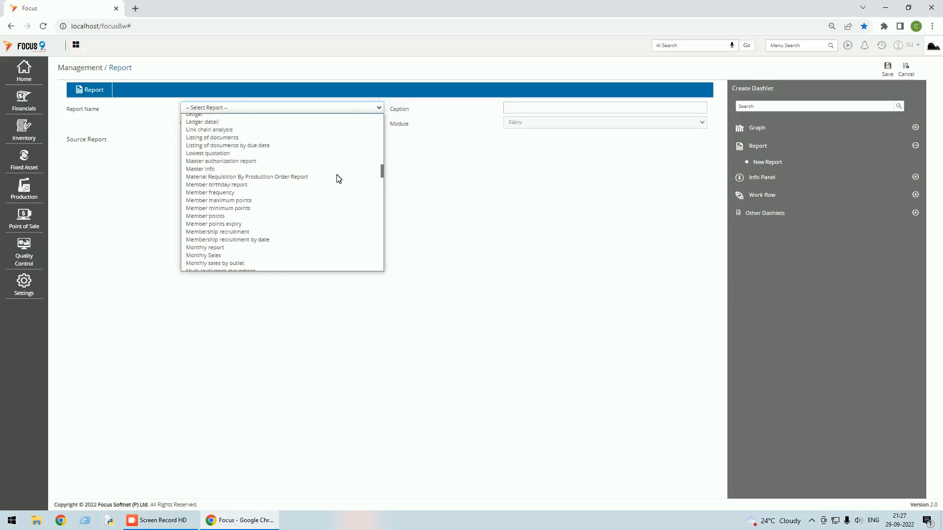
left_click(229, 255)
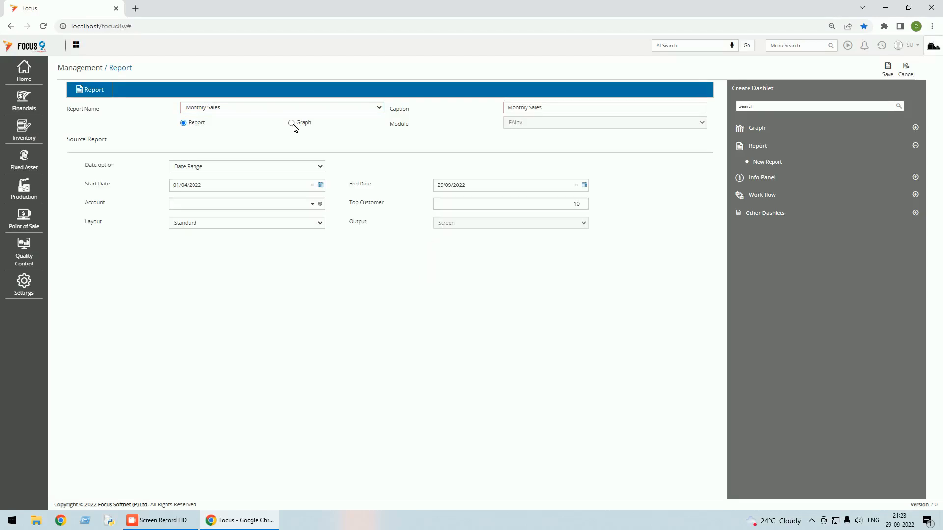
left_click(292, 123)
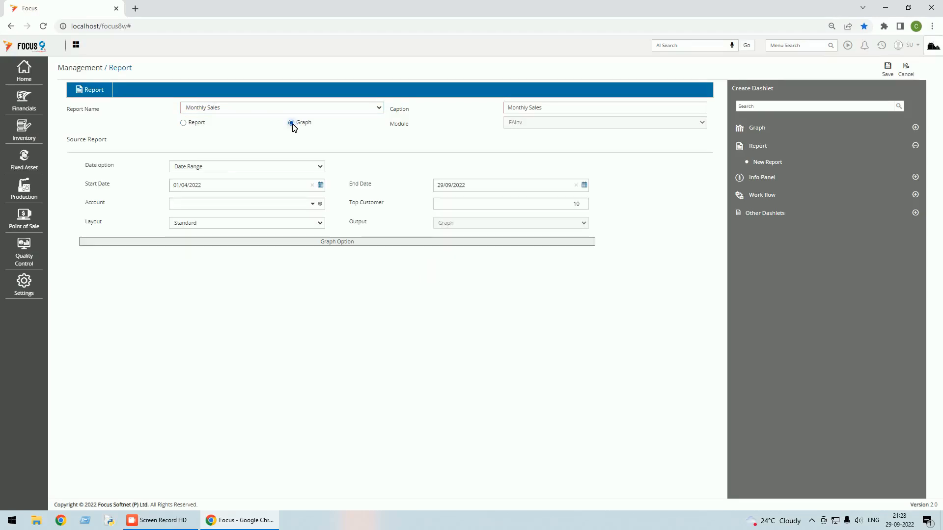
Set the Monthly Sales dashlet's Account to Sales - Computers and bring up its Graph Option settings.
left_click(342, 244)
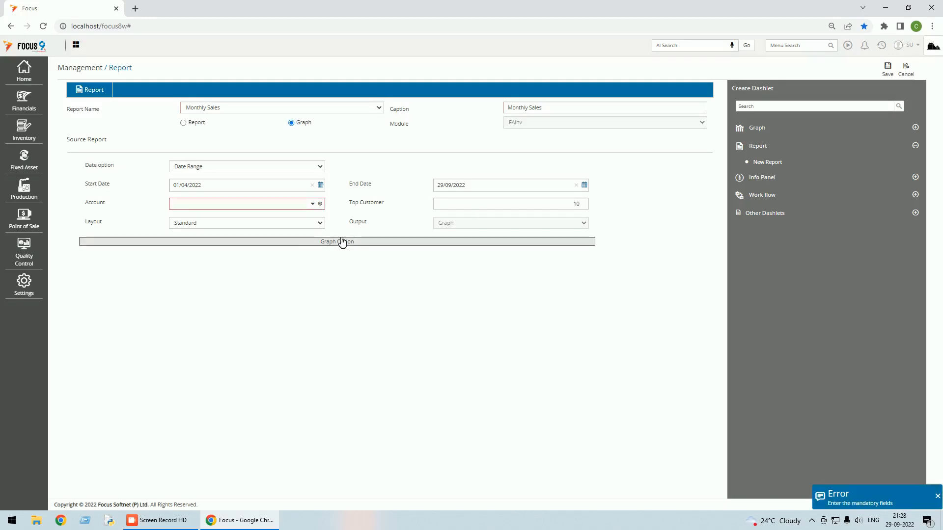
left_click(313, 204)
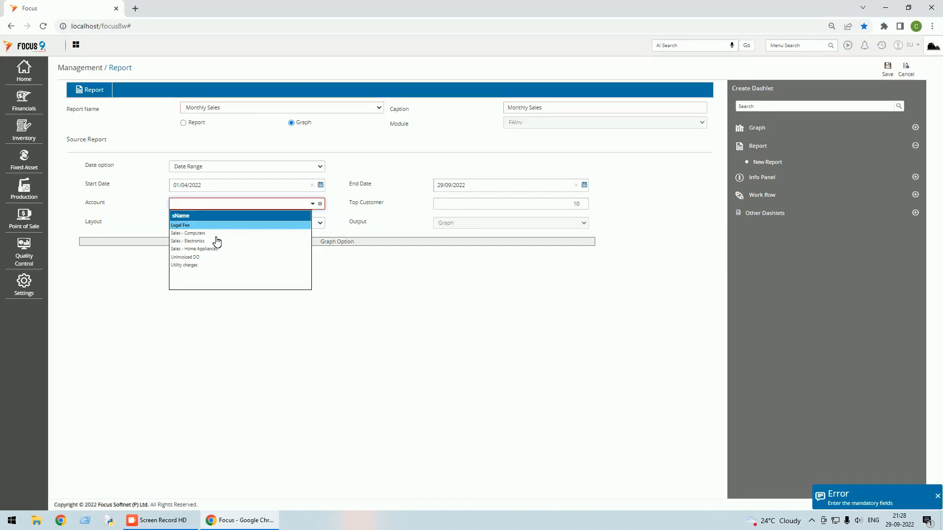
type("a")
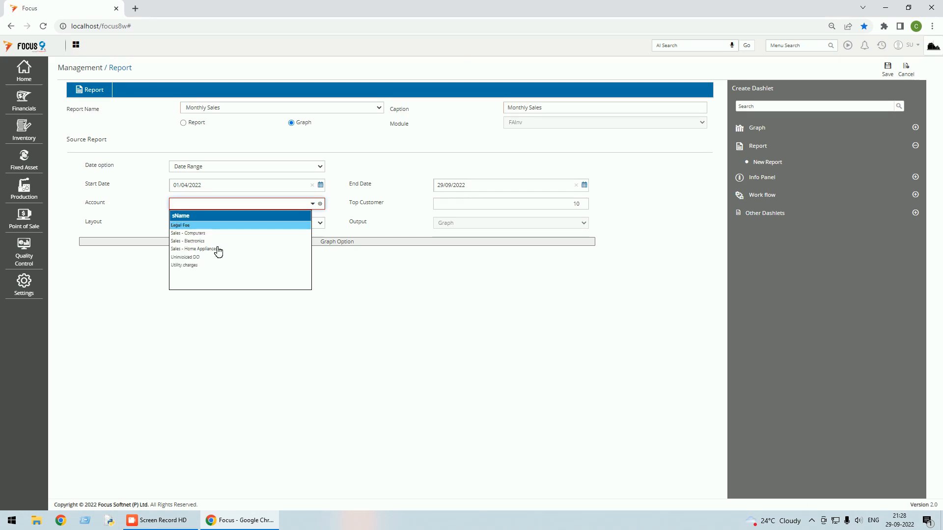
left_click(196, 234)
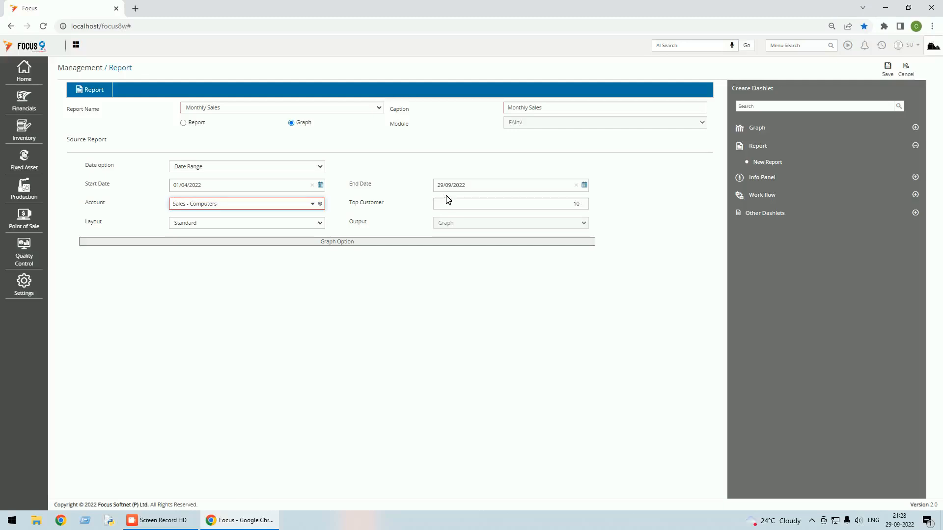
left_click(341, 243)
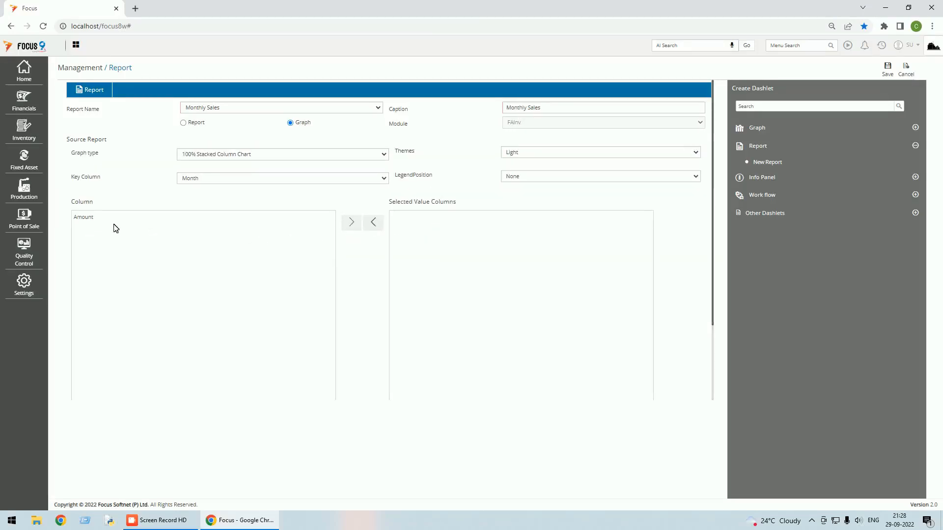
Add Amount as a selected value column and set the graph type to Column And Line Mix.
left_click(88, 220)
left_click(354, 224)
left_click(888, 74)
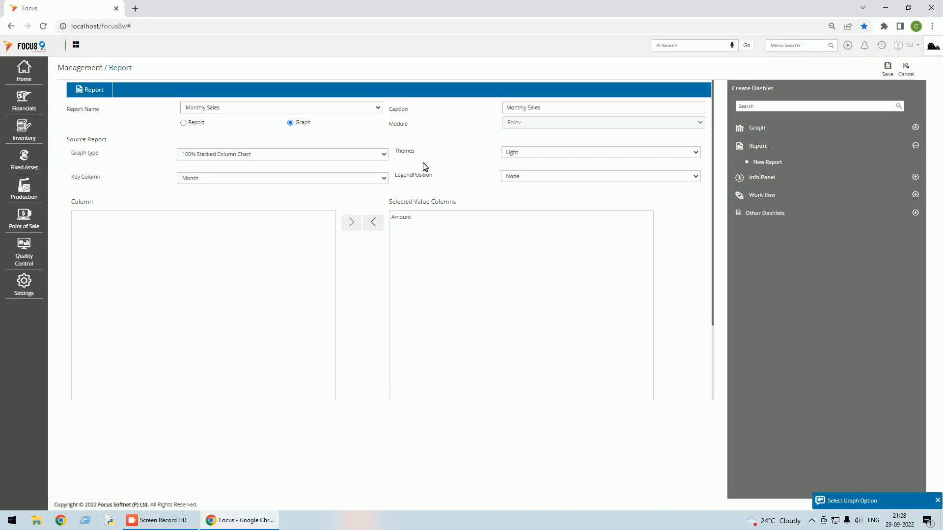
left_click(383, 154)
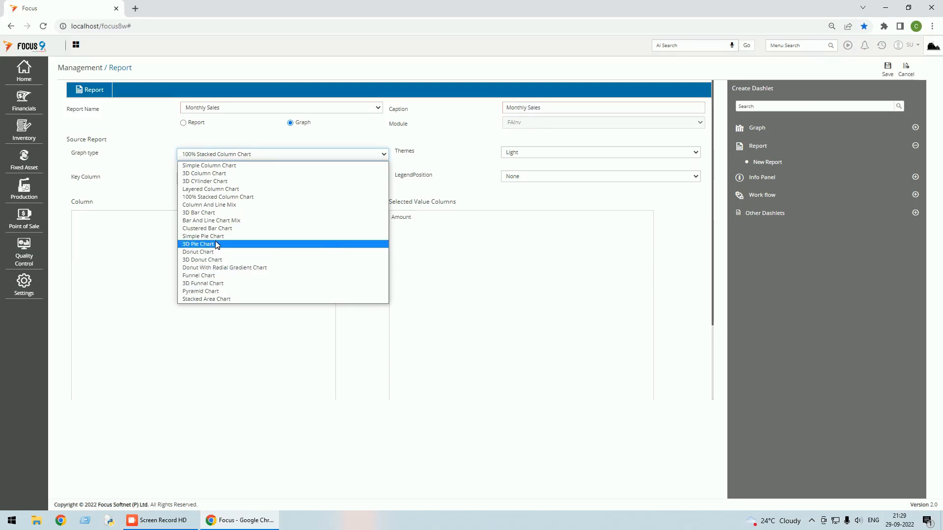
left_click(228, 204)
left_click(888, 70)
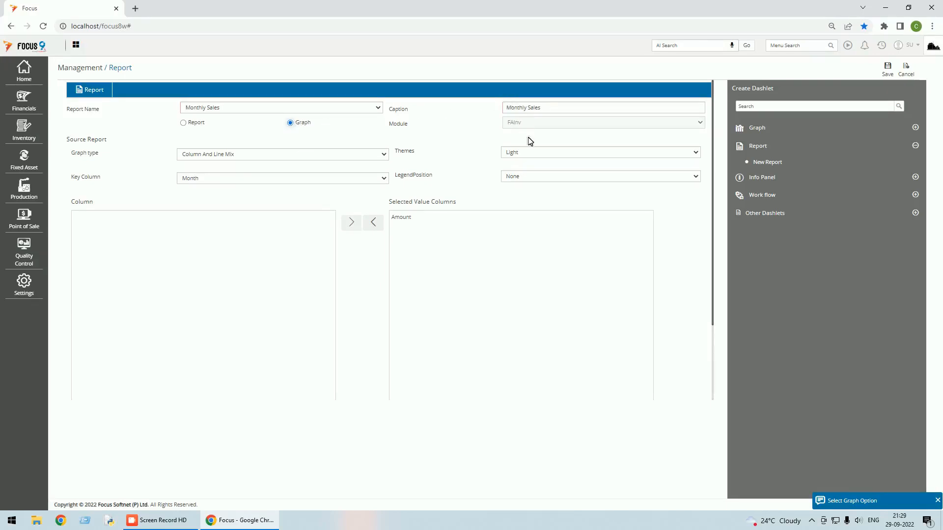
Keep Month as the key column and legend position None, then save the graph settings.
left_click(255, 180)
left_click(255, 180)
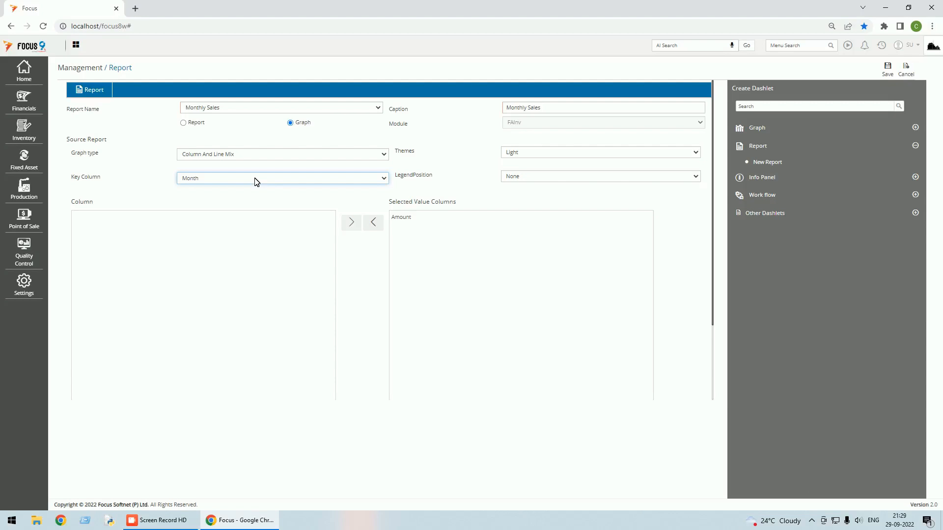
left_click(409, 221)
left_click(410, 221)
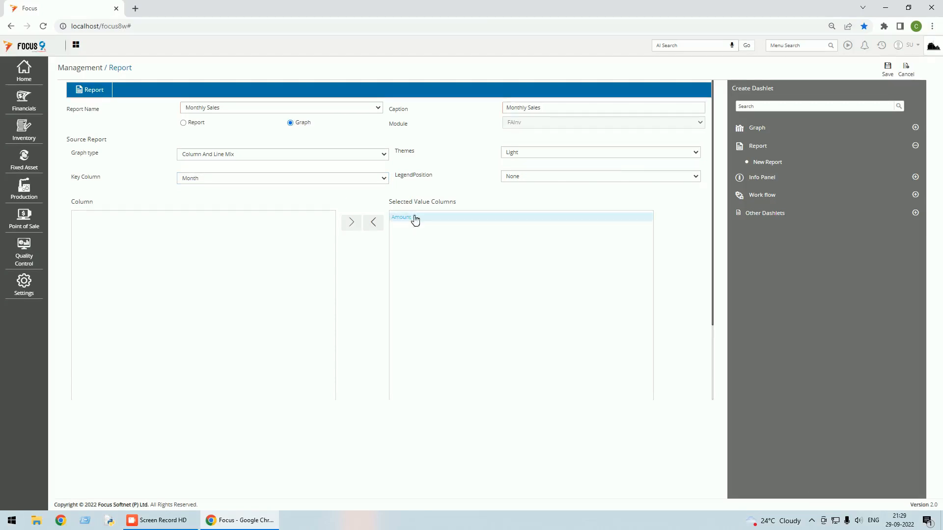
left_click(632, 178)
left_click(632, 178)
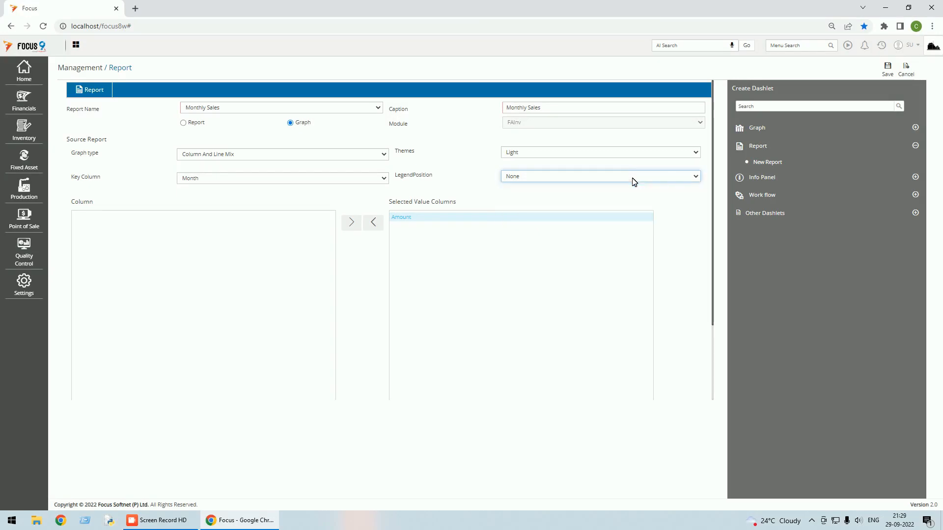
left_click(632, 178)
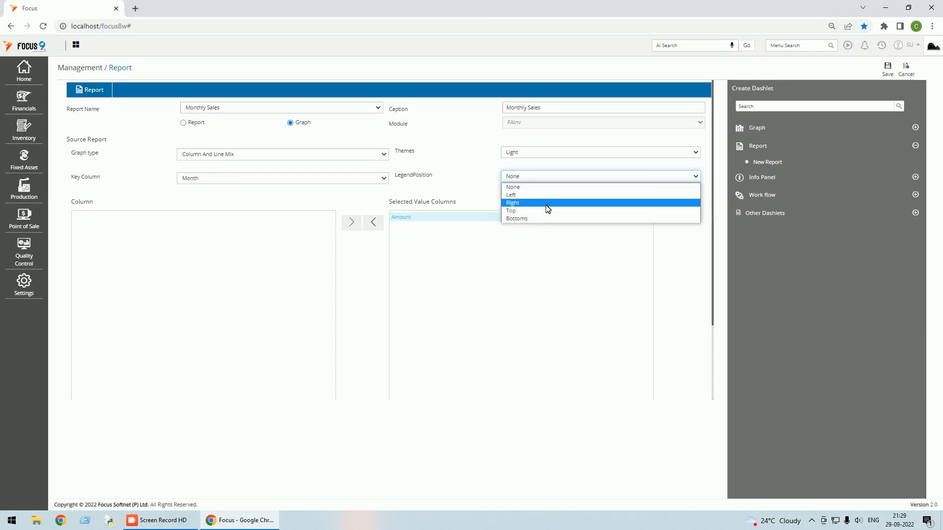
left_click(546, 187)
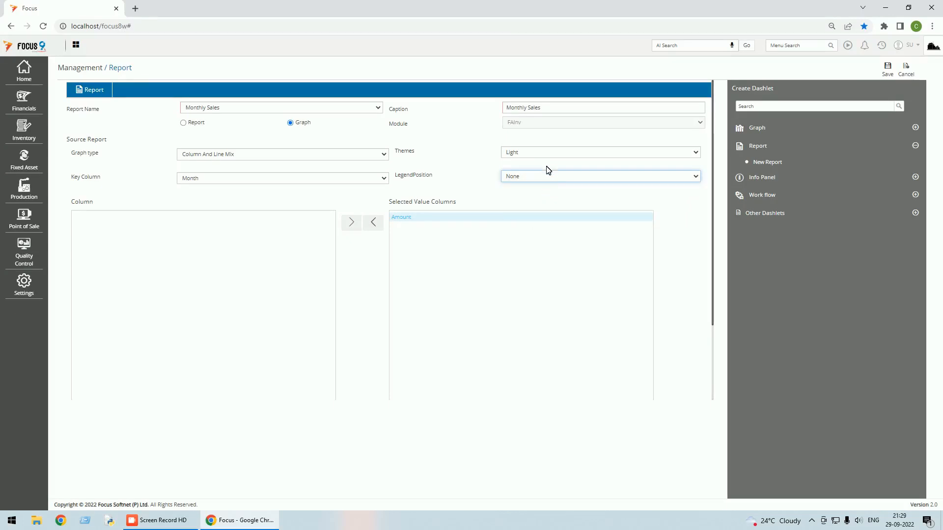
scroll(570, 248, "down", 2)
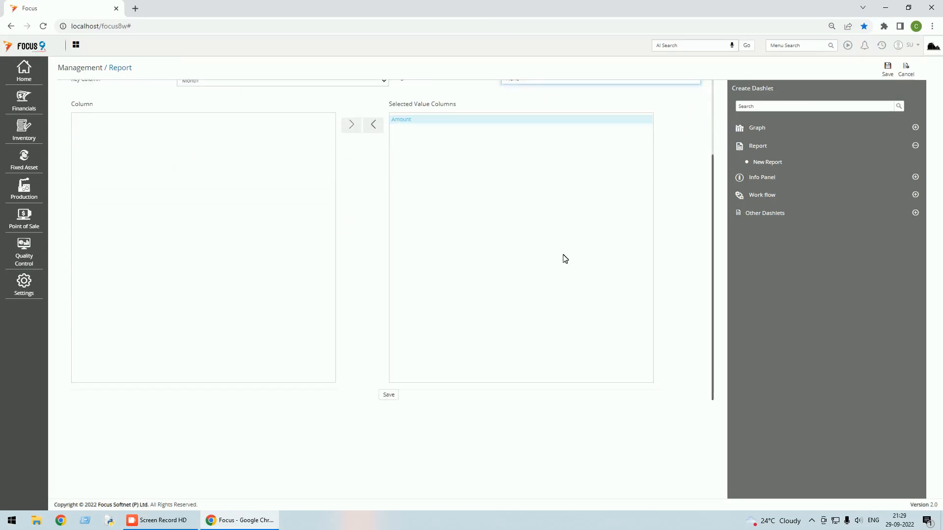
left_click(389, 395)
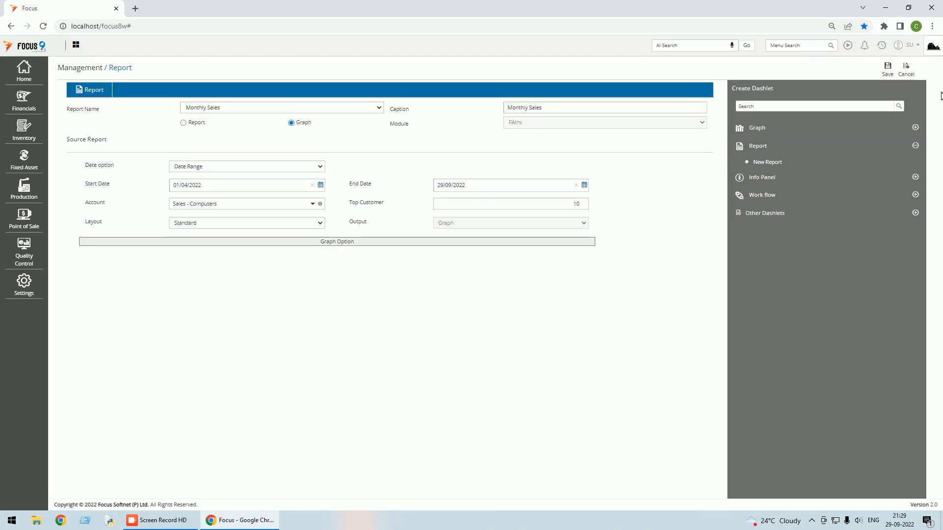
Save the Monthly Sales dashlet, place it below Total Receivables, and save the Management layout.
left_click(889, 70)
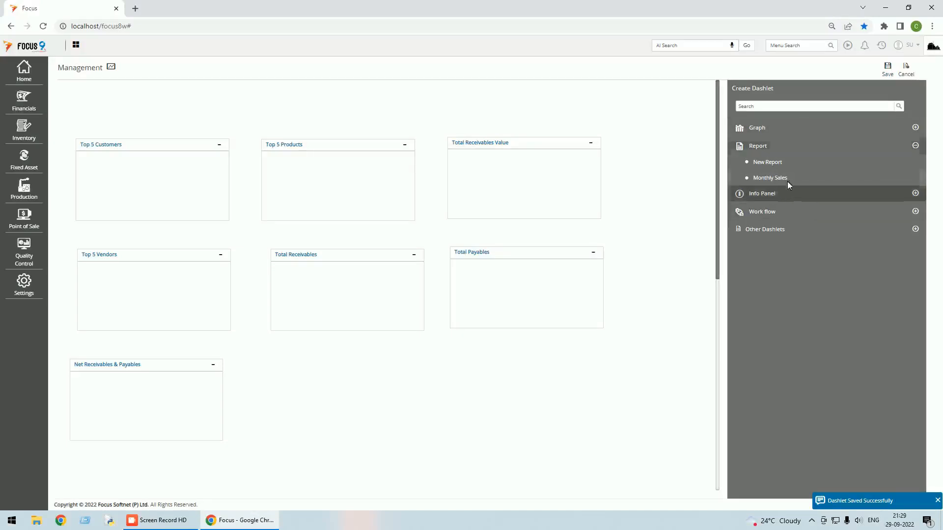
left_click_drag(791, 179, 369, 370)
left_click(887, 70)
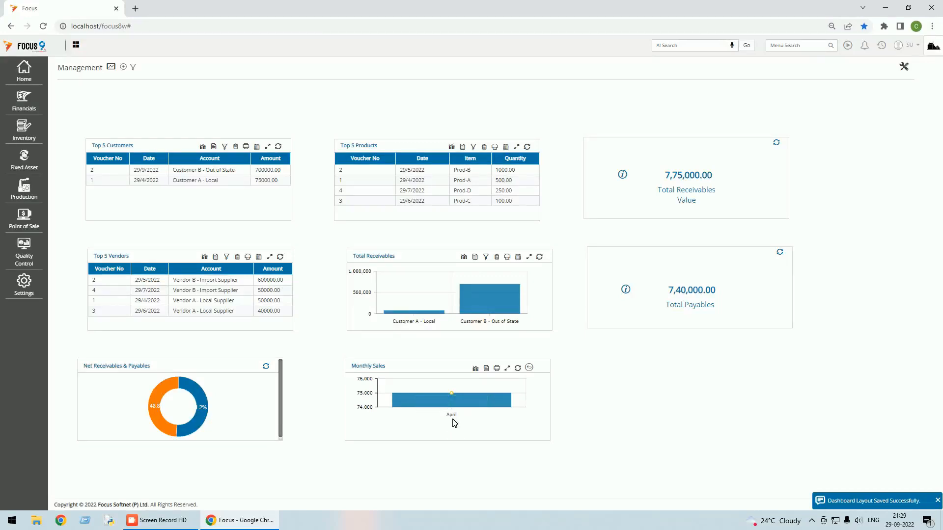
mouse_move(454, 403)
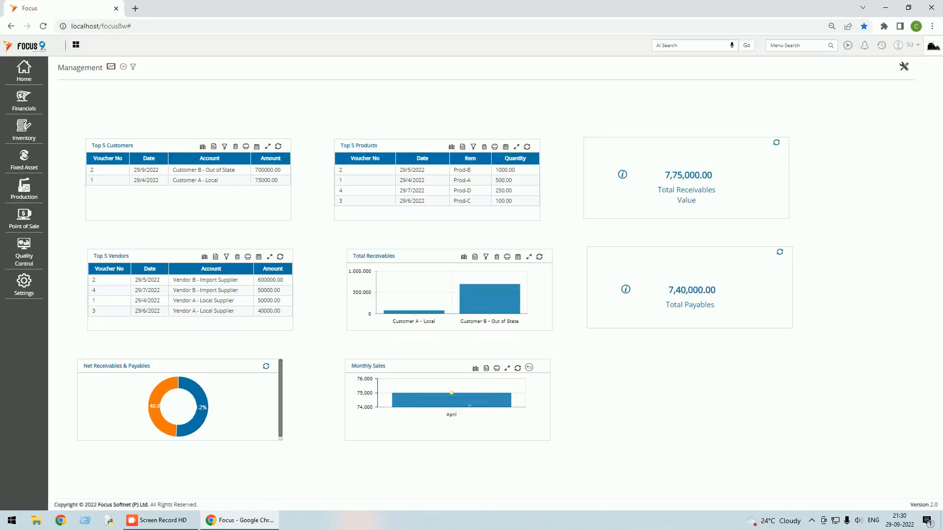
Bring up the Local - Sales Invoices list from recent items and look at invoice 1.
left_click(882, 45)
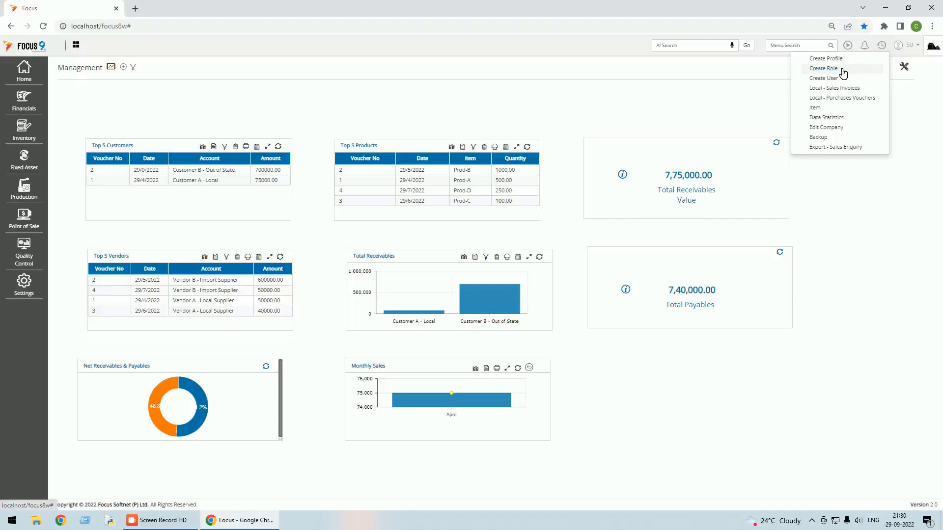
left_click(850, 88)
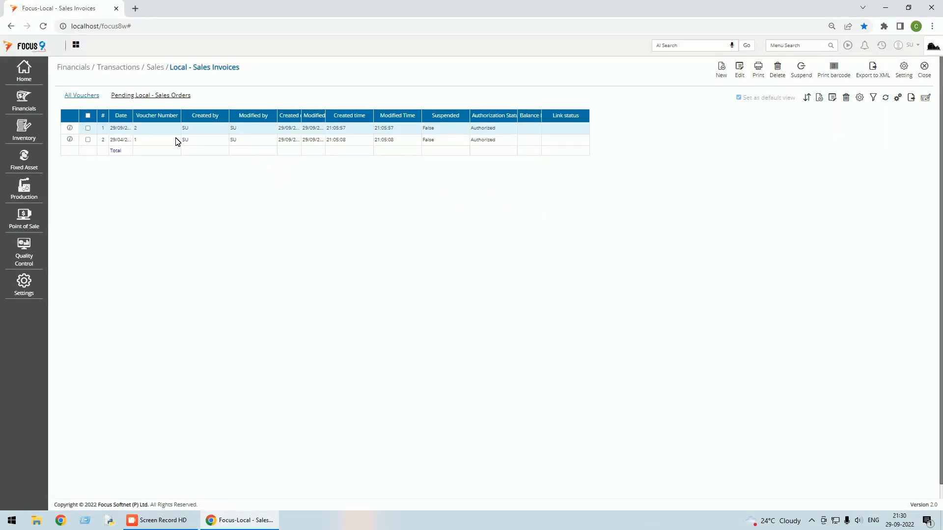
double_click(177, 141)
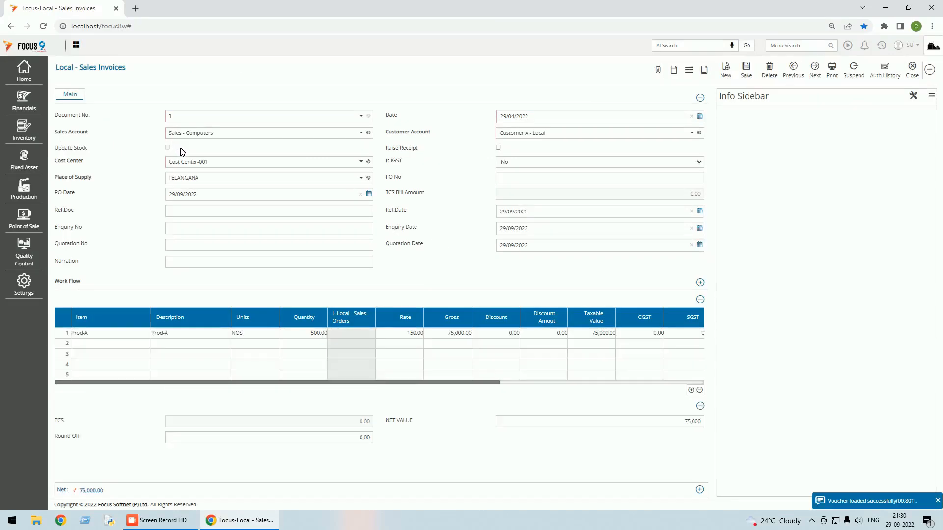
left_click(912, 69)
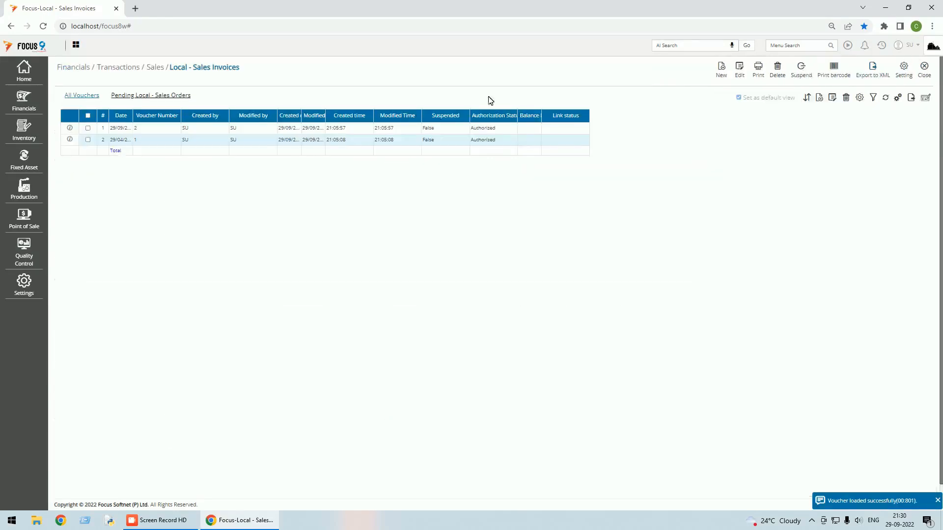
Change invoice 2's Sales Account to Sales - Computers, save it, and return to the dashboard.
double_click(248, 131)
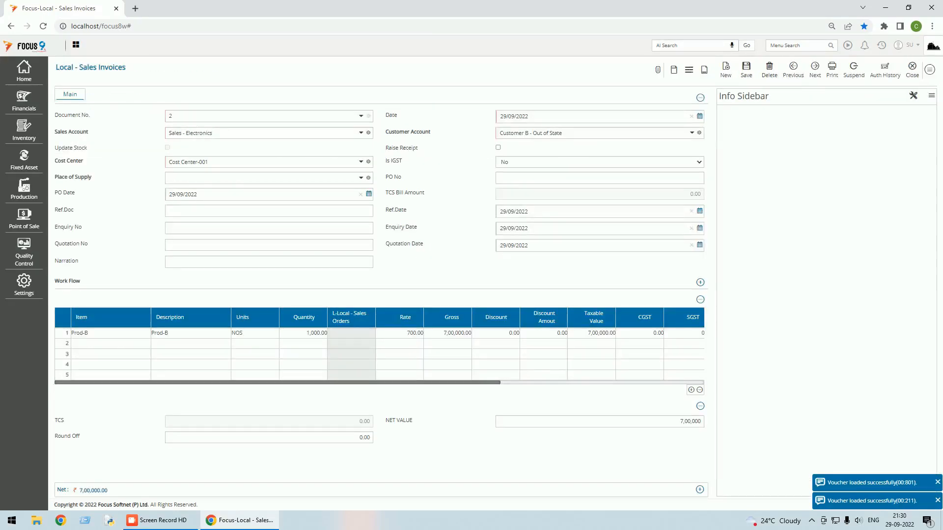
left_click(361, 133)
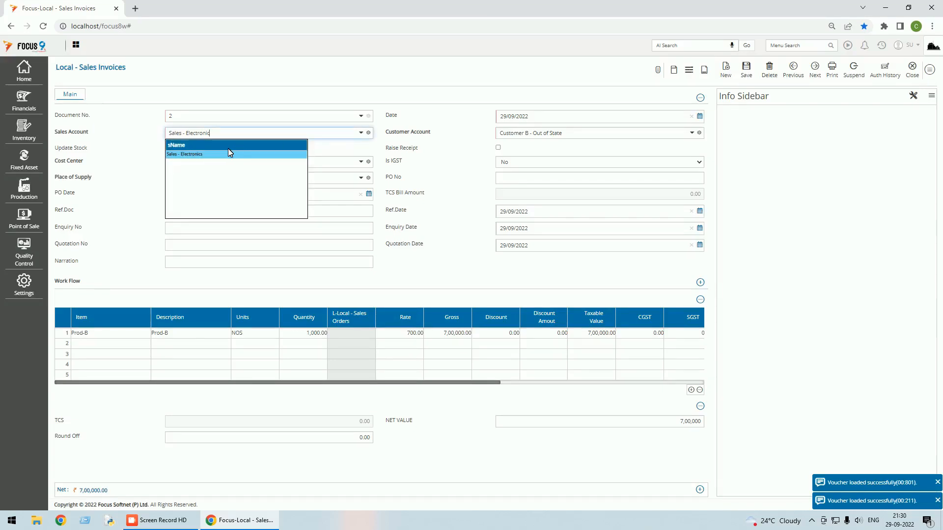
key("BackSpace")
key("BackSpace")
key("BackSpace")
key("BackSpace")
key("BackSpace")
key("BackSpace")
key("BackSpace")
key("BackSpace")
key("BackSpace")
key("BackSpace")
key("BackSpace")
type("c")
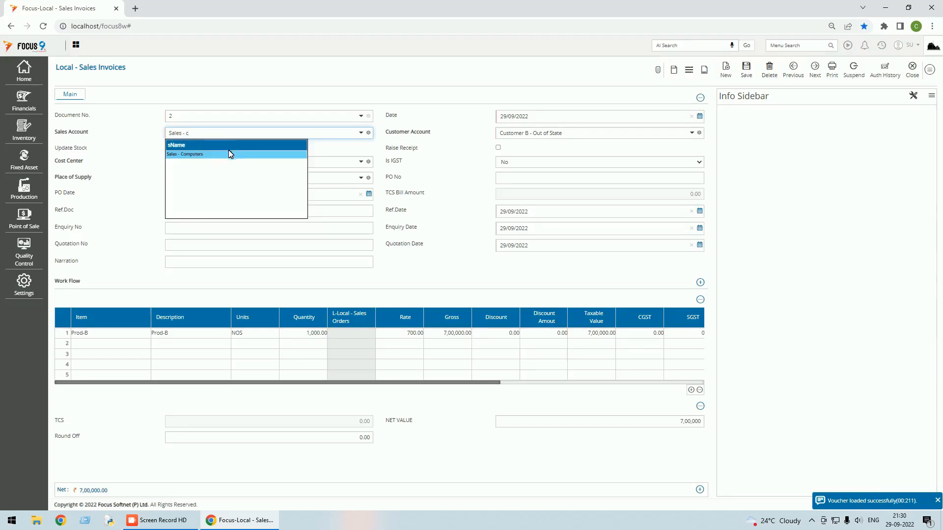
left_click(228, 154)
left_click(746, 69)
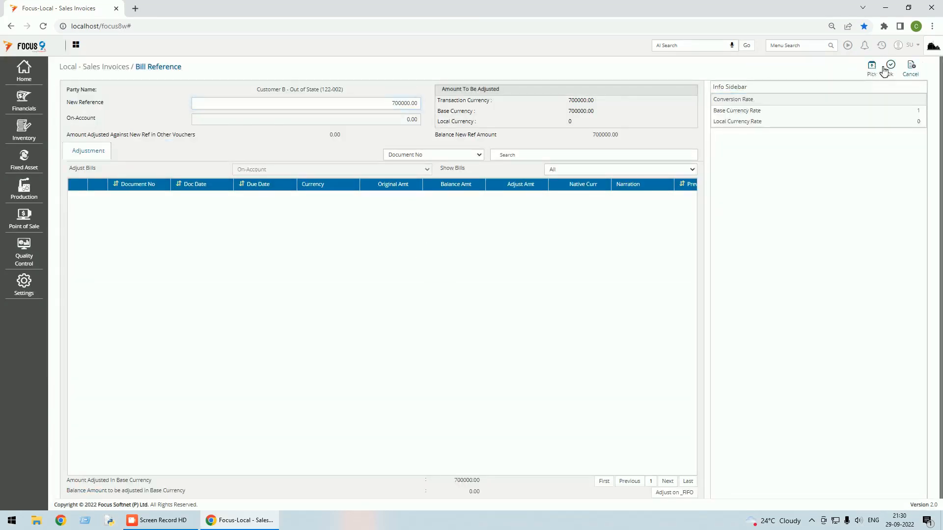
left_click(890, 66)
left_click(912, 68)
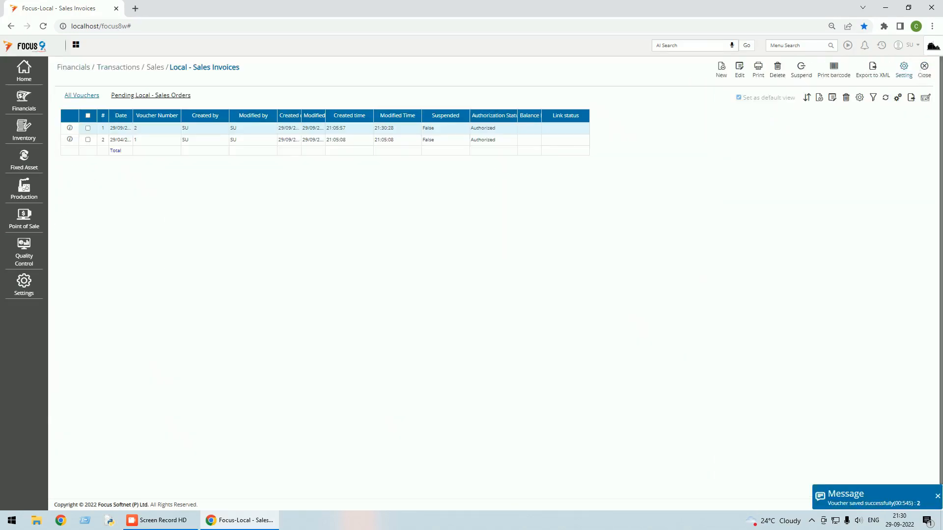
left_click(924, 68)
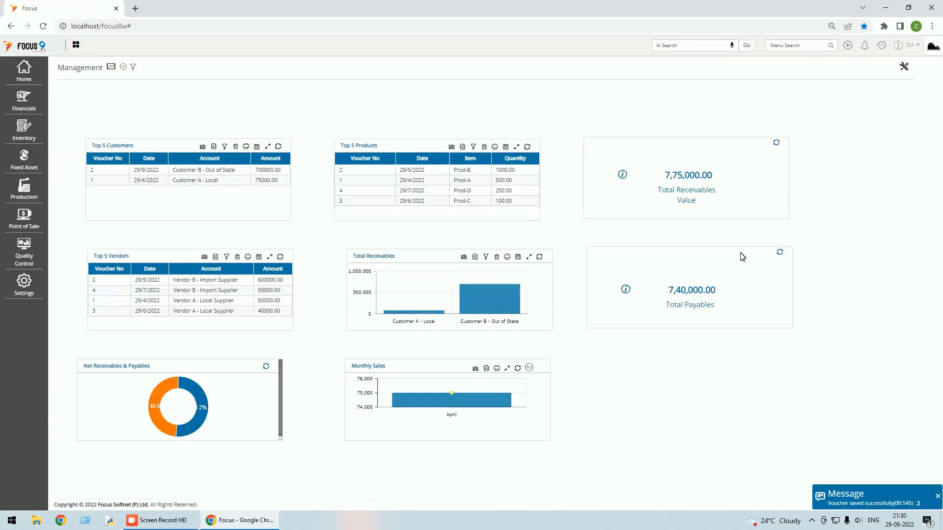
Refresh the Monthly Sales chart and check April's 75,000 and September's 7,00,000 bars.
left_click(519, 369)
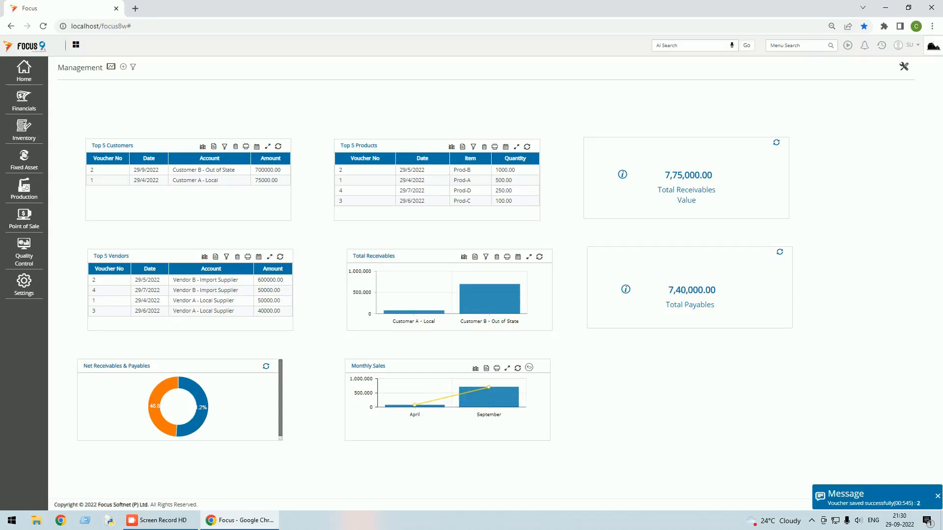
mouse_move(502, 396)
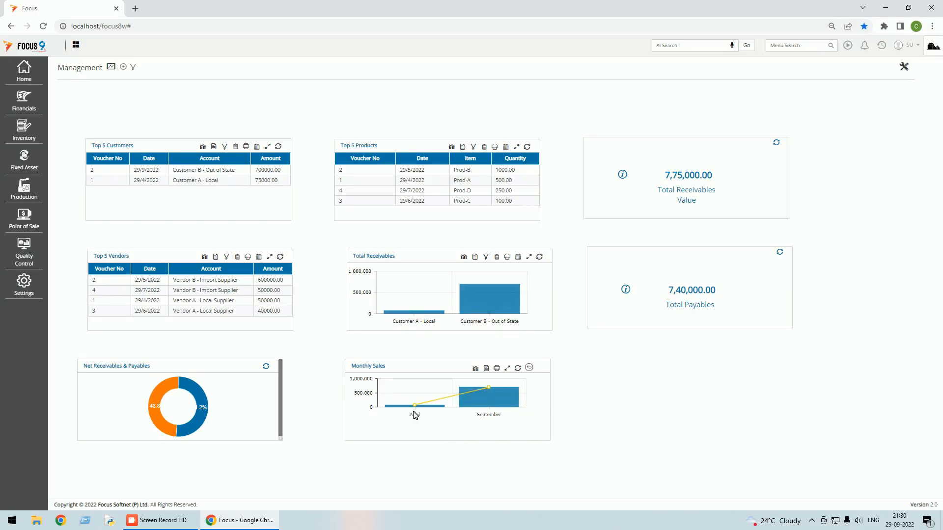
mouse_move(416, 410)
left_click(113, 68)
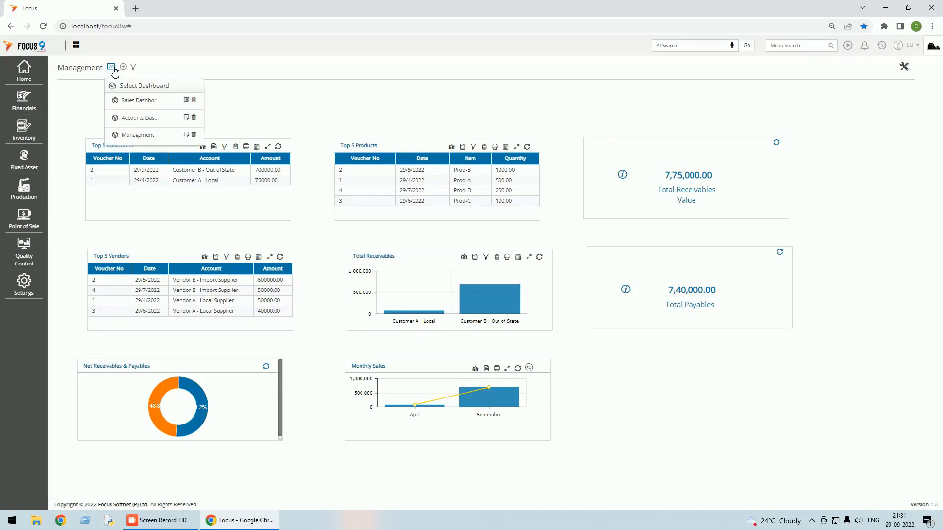
On the Accounts Dashboard, add Total Payables, Total Receivables Value and Net Receivables & Payables info panels.
left_click(149, 121)
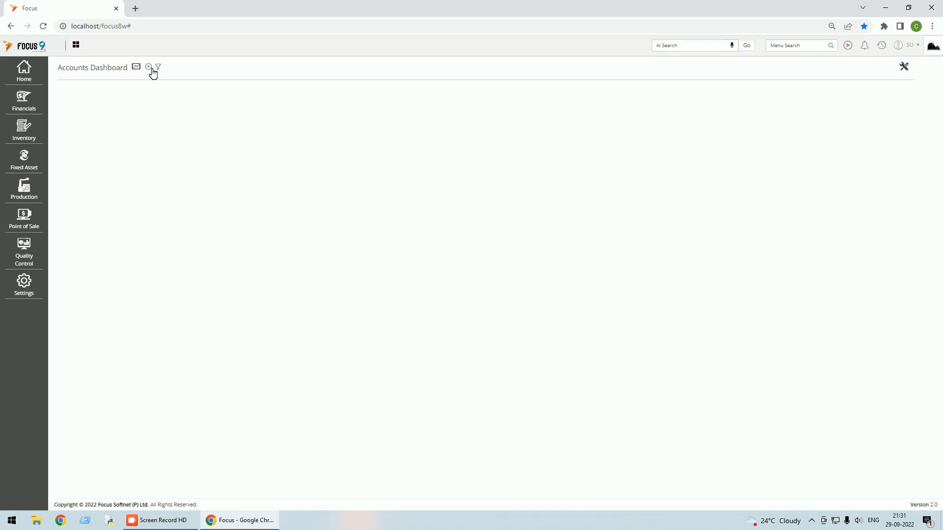
left_click(902, 67)
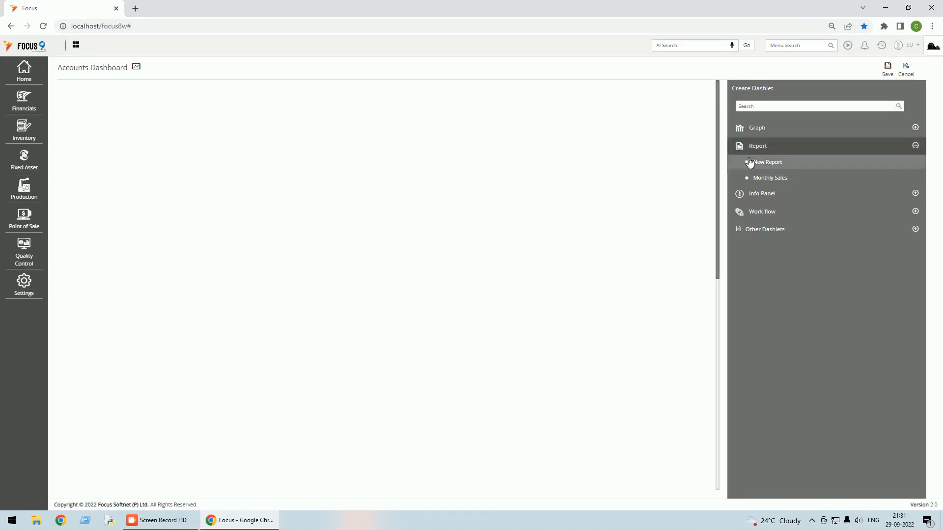
left_click(916, 128)
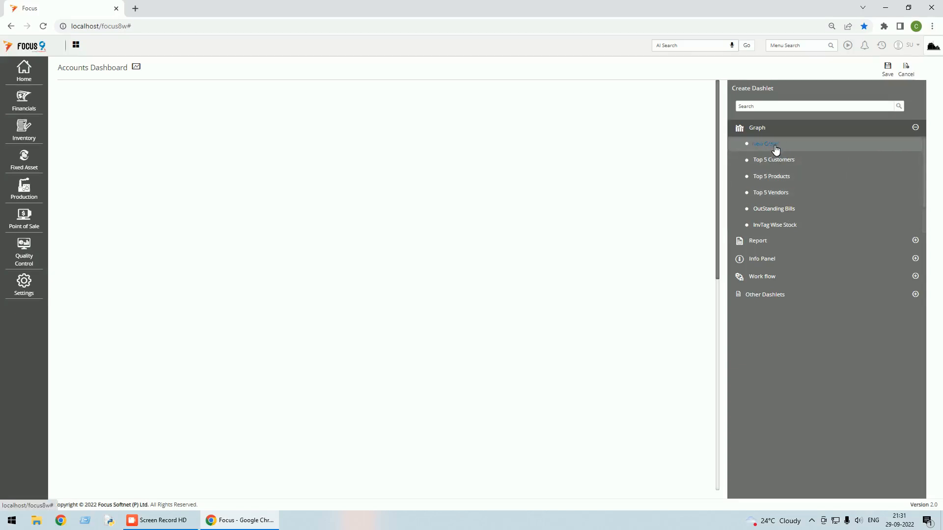
left_click(915, 258)
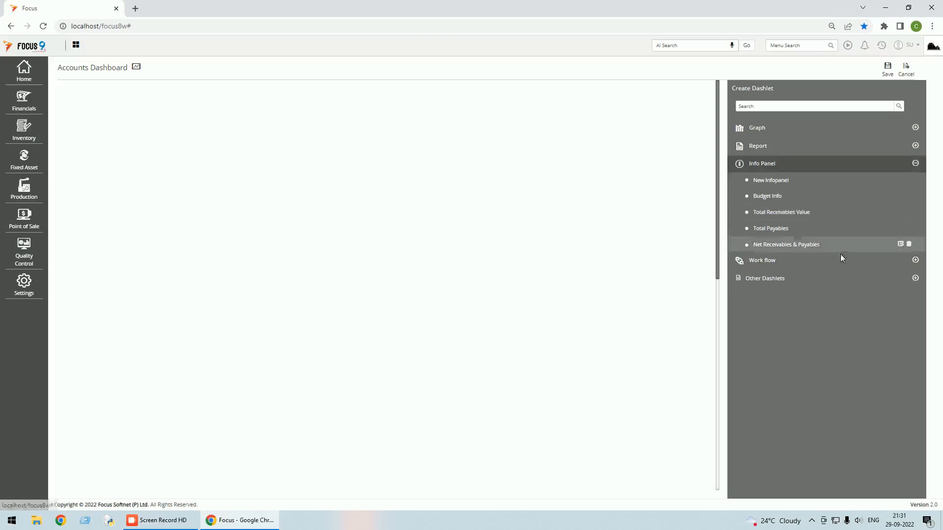
left_click_drag(781, 228, 151, 153)
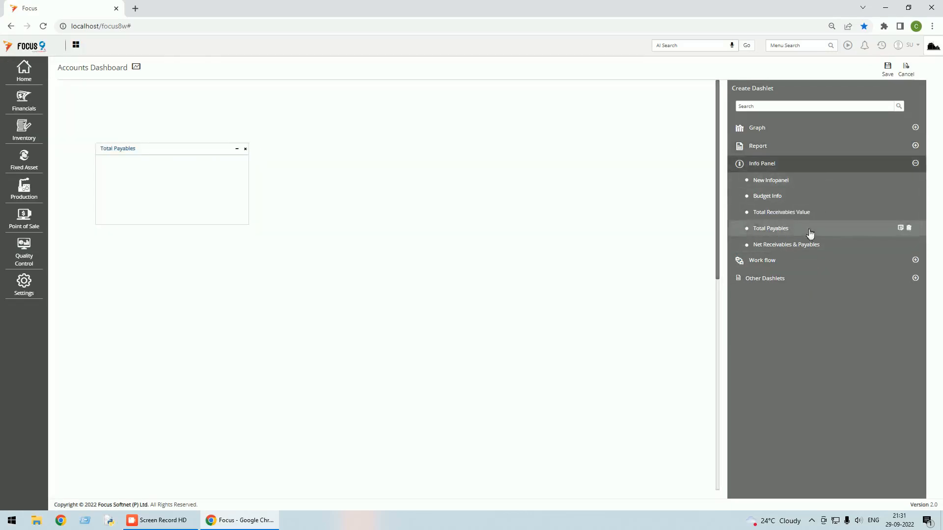
left_click_drag(791, 214, 360, 153)
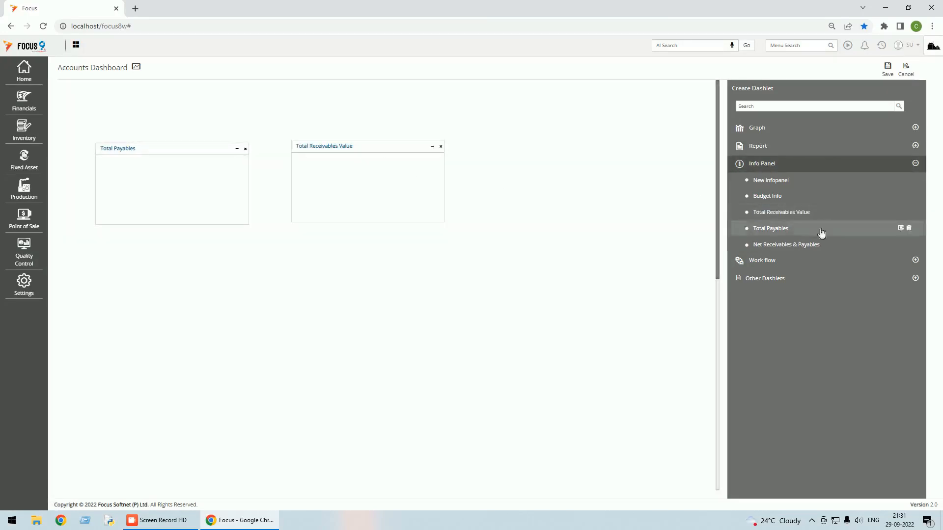
left_click_drag(800, 246, 168, 279)
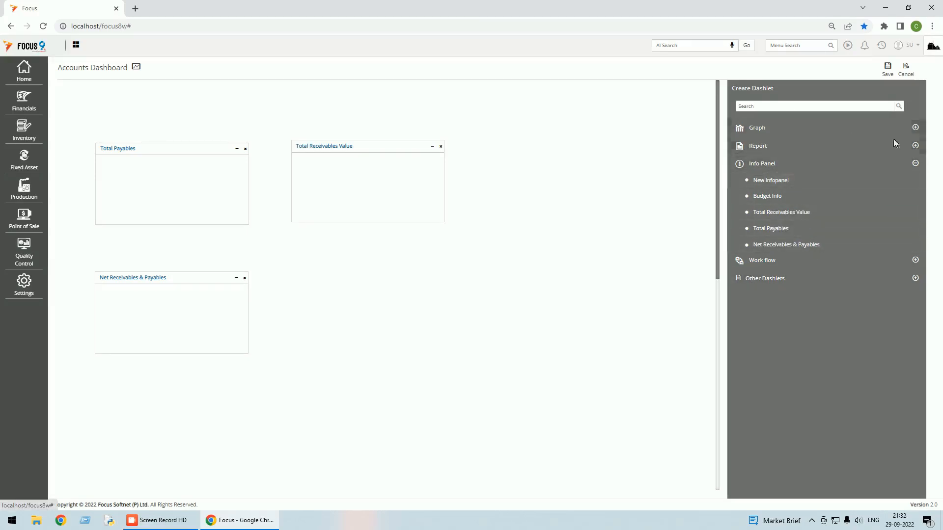
Add the Monthly Sales report below Total Receivables Value and save the Accounts Dashboard layout.
left_click(915, 146)
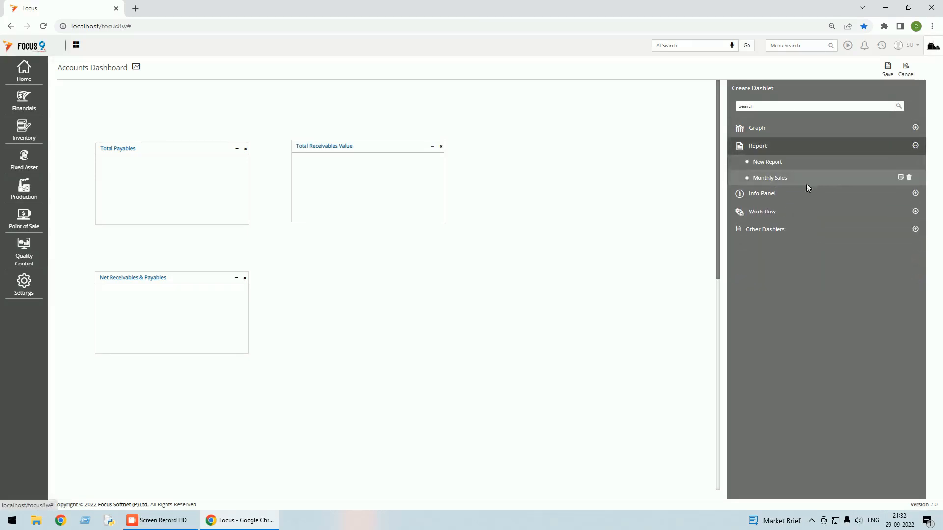
left_click_drag(786, 180, 359, 279)
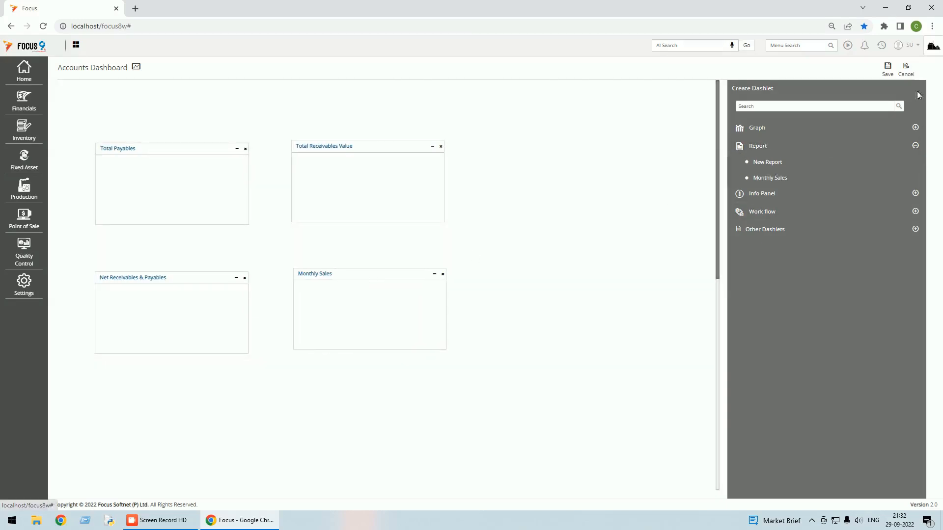
left_click(887, 70)
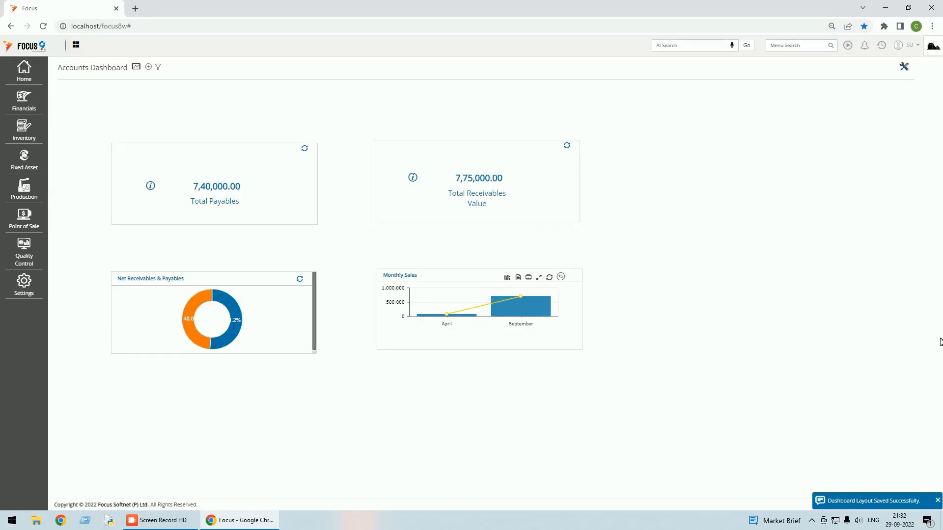
Dismiss the saved notice, switch back to the Management dashboard, and log out of Focus 9.
left_click(938, 502)
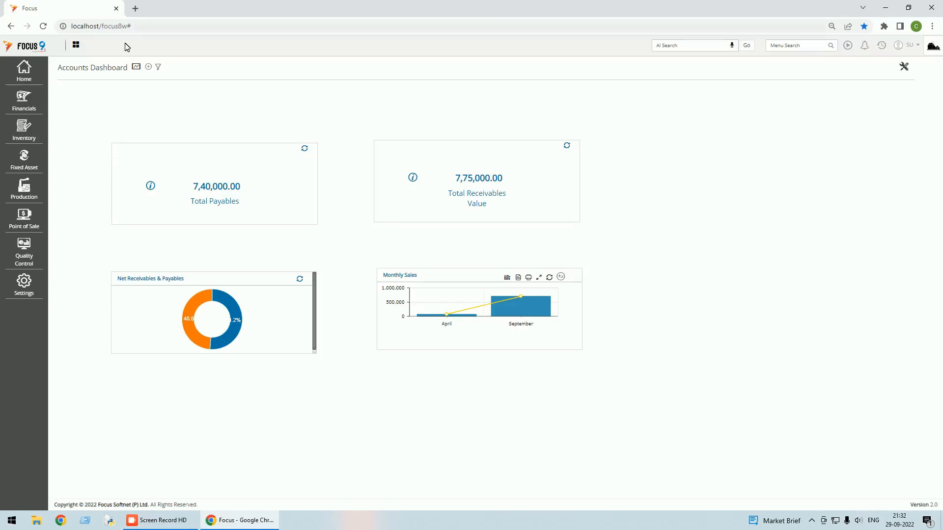
left_click(137, 67)
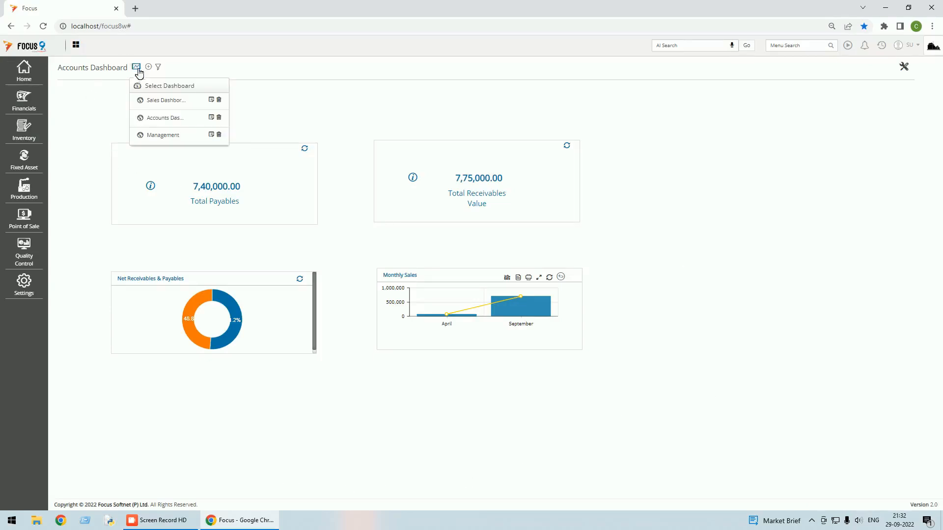
left_click(164, 135)
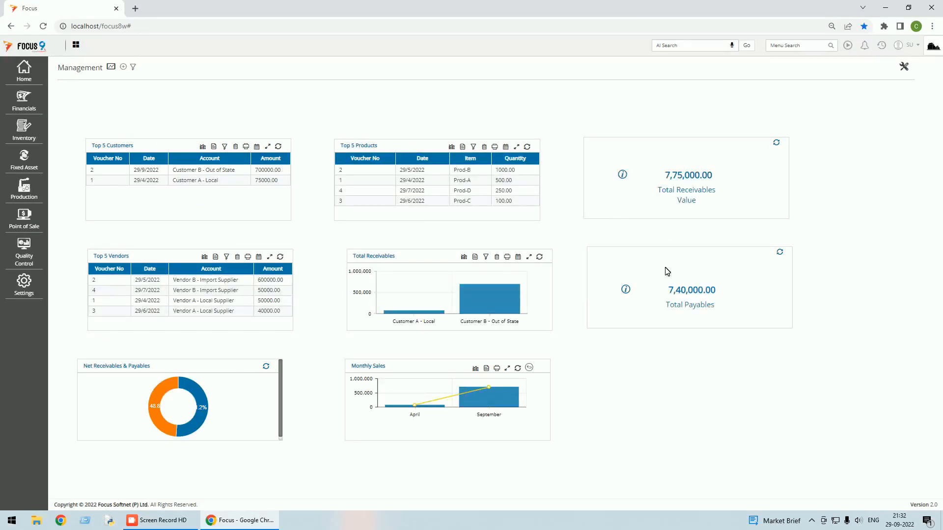
mouse_move(476, 300)
left_click(913, 44)
left_click(867, 85)
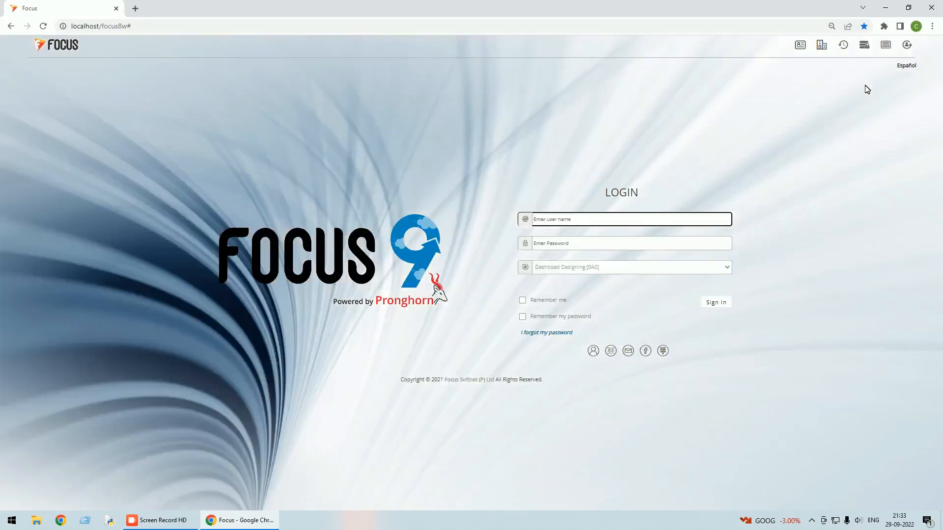